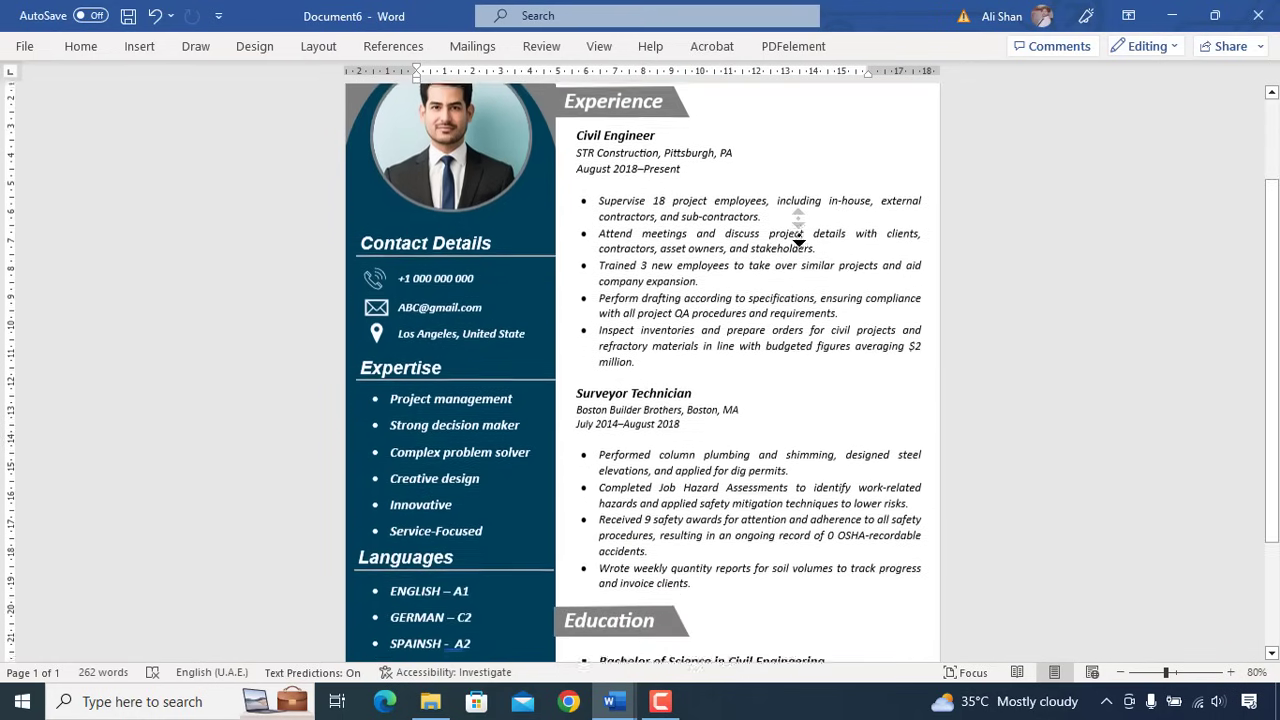
{"action": "scroll", "coordinate": [799, 220], "scroll_direction": "down", "scroll_amount": 3}
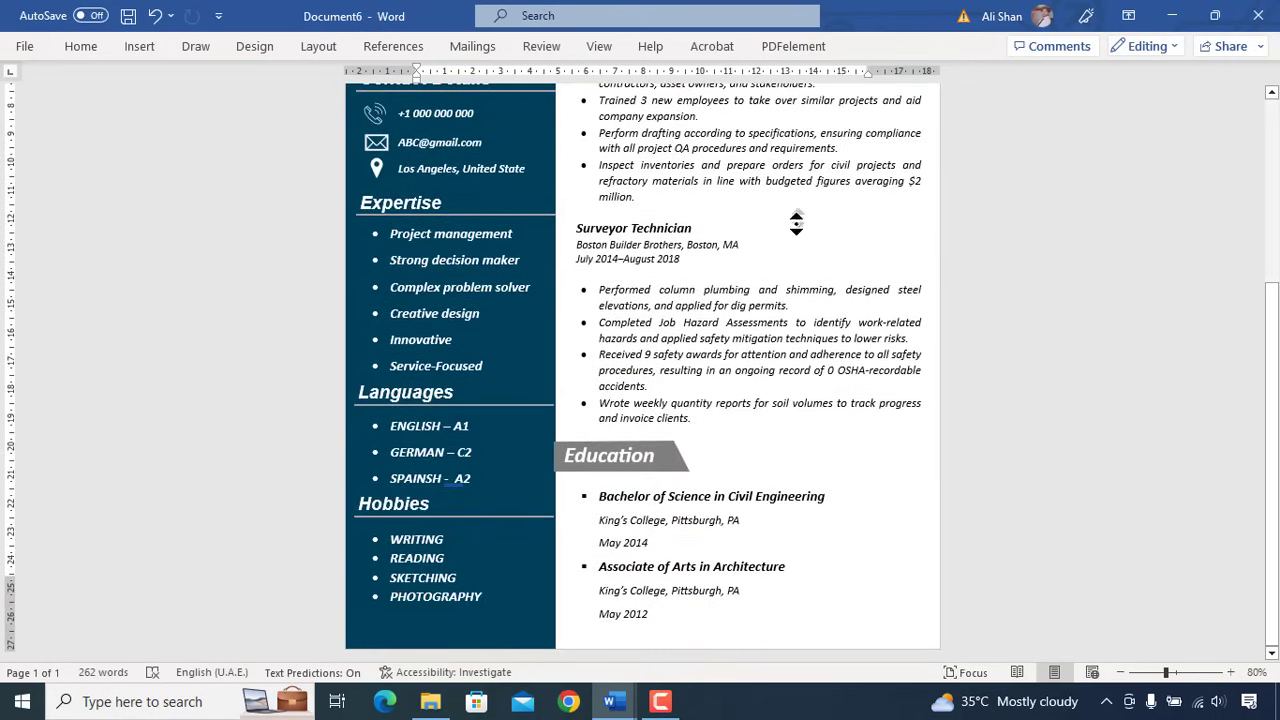
- Scroll up and down through the finished civil engineer résumé sample to review it
{"action": "scroll", "coordinate": [799, 210], "scroll_direction": "up", "scroll_amount": 1}
{"action": "scroll", "coordinate": [798, 205], "scroll_direction": "up", "scroll_amount": 4}
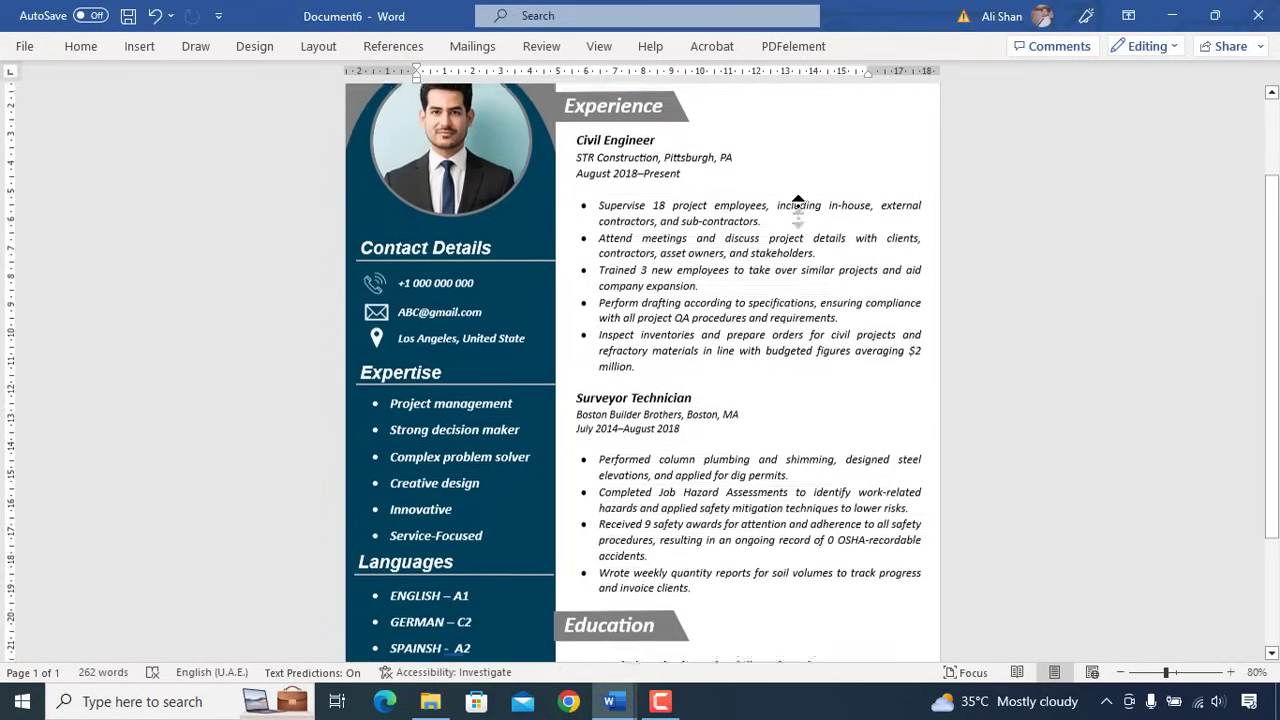
{"action": "scroll", "coordinate": [798, 205], "scroll_direction": "up", "scroll_amount": 2}
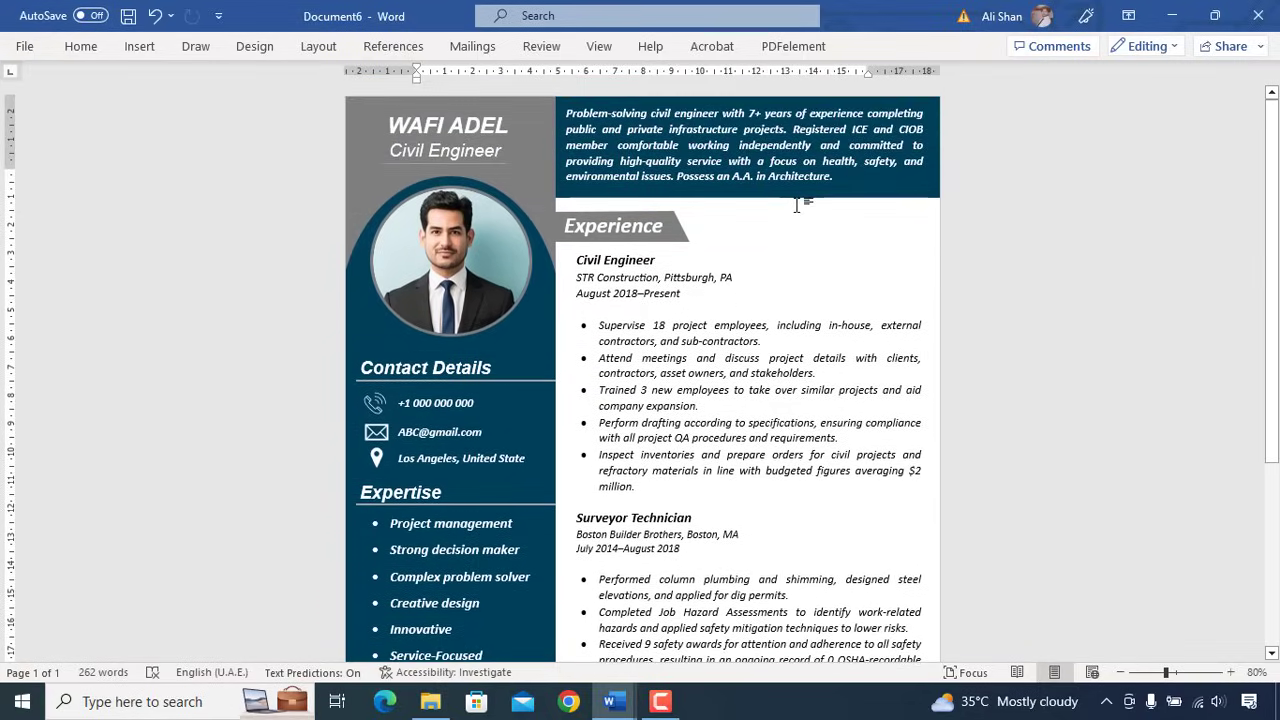
{"action": "scroll", "coordinate": [797, 205], "scroll_direction": "down", "scroll_amount": 3}
{"action": "scroll", "coordinate": [797, 220], "scroll_direction": "up", "scroll_amount": 2}
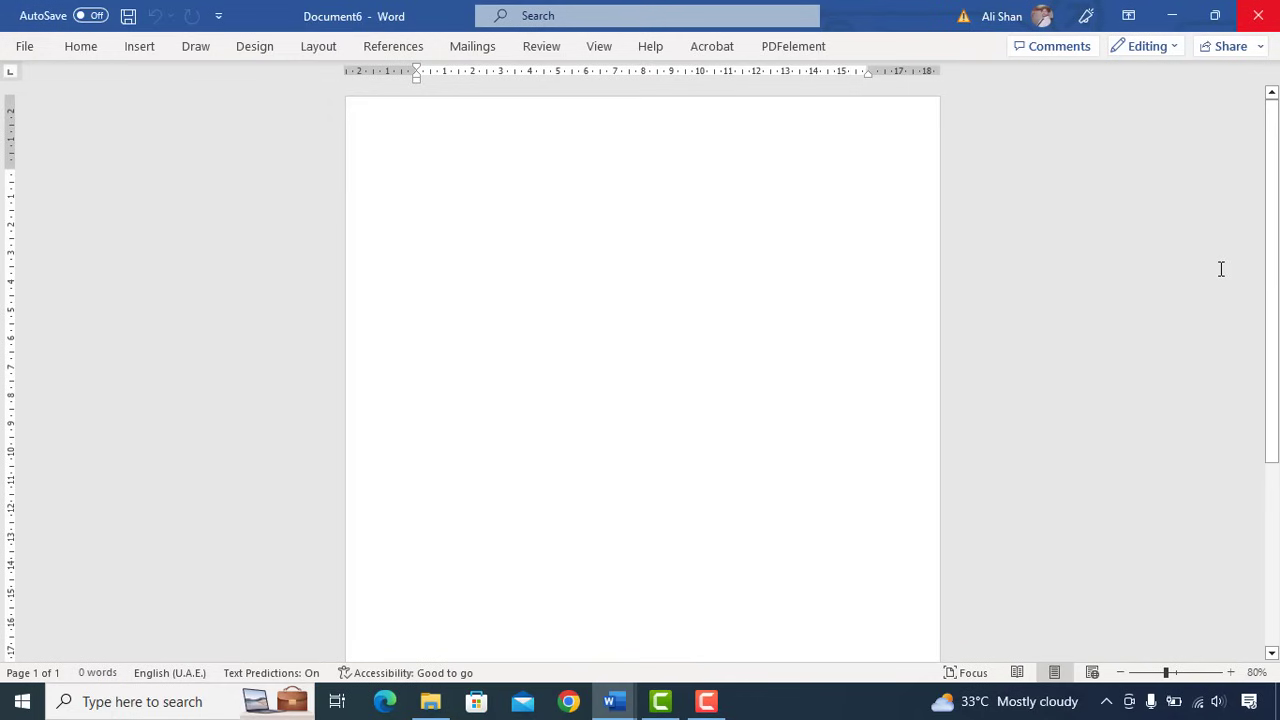
{"action": "key", "text": "ctrl+p"}
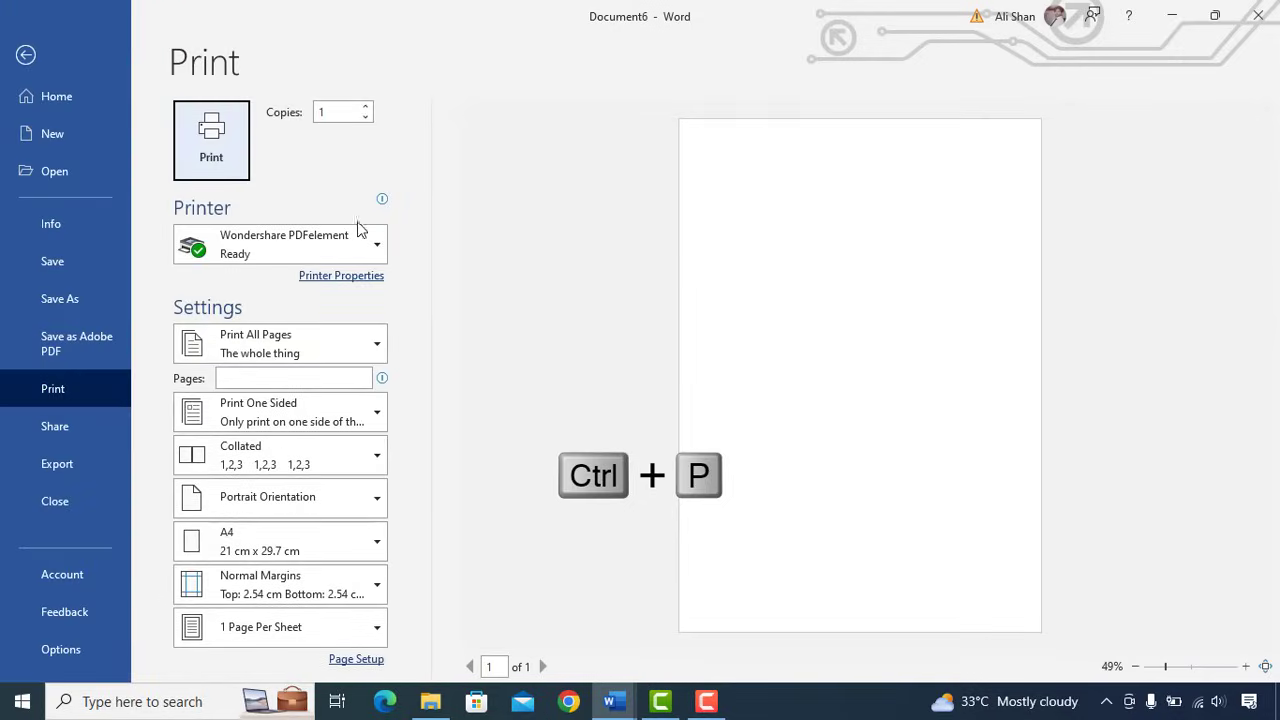
{"action": "left_click", "coordinate": [355, 245]}
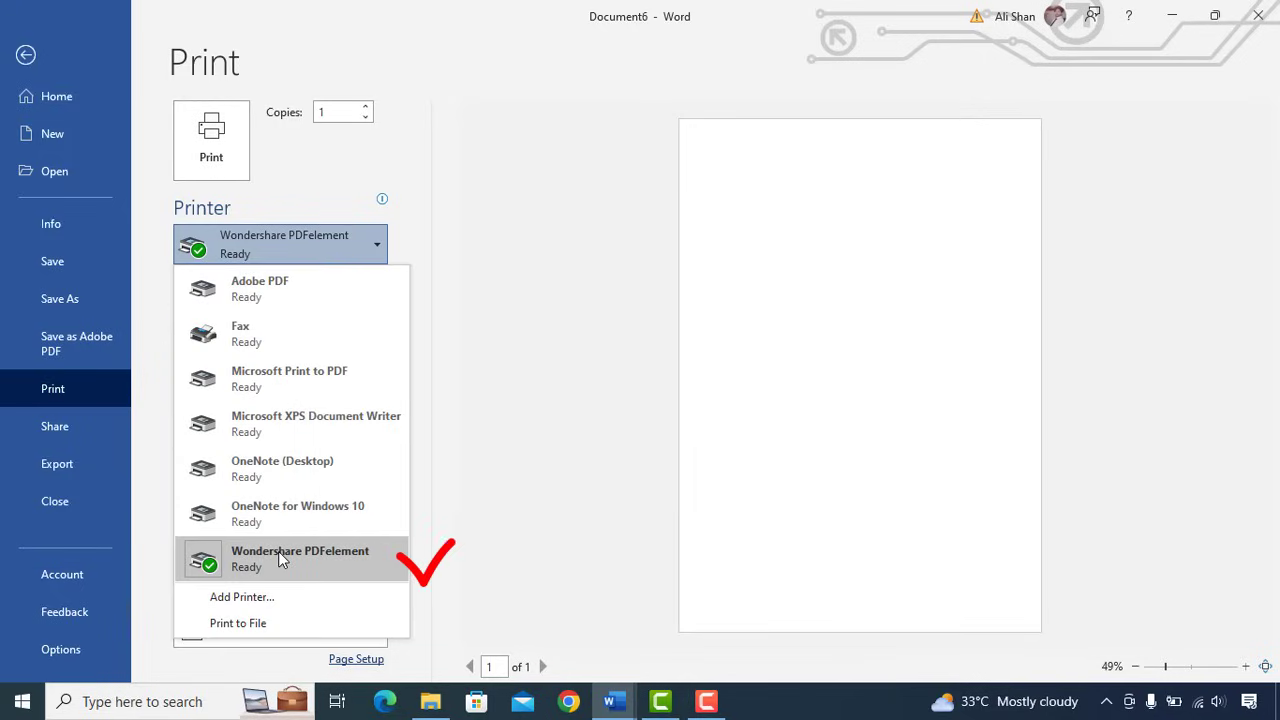
{"action": "left_click", "coordinate": [283, 167]}
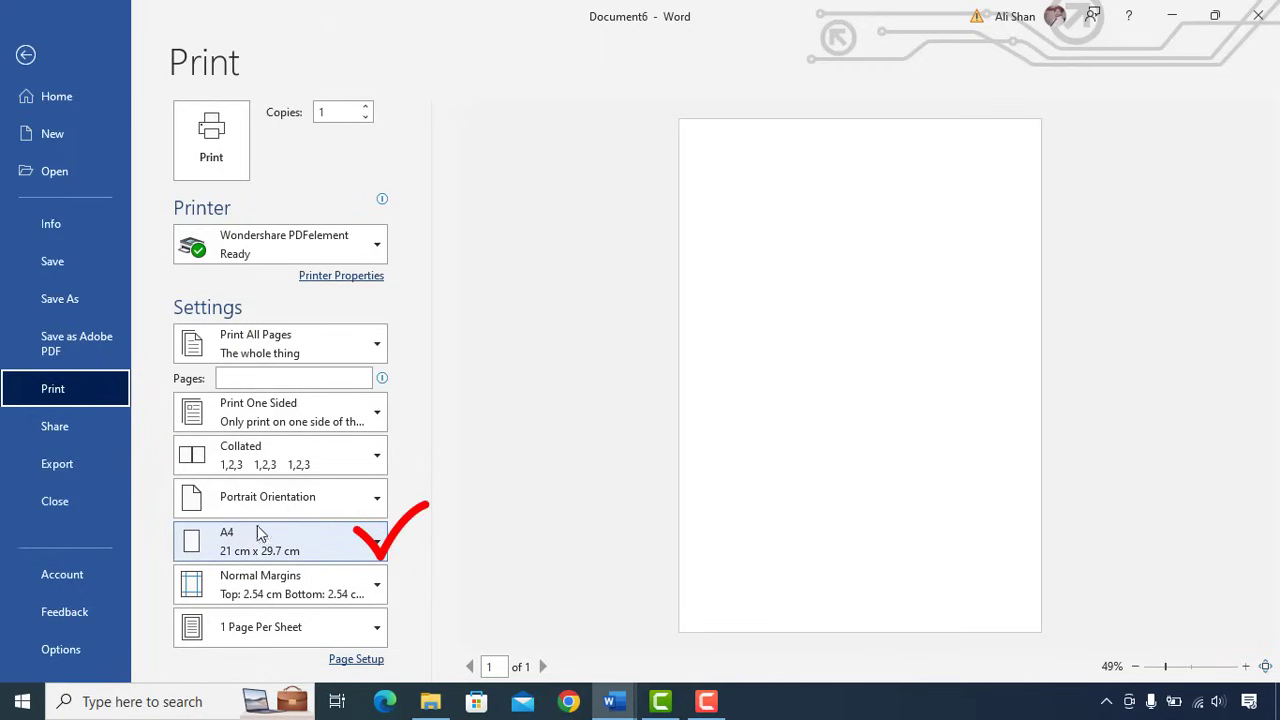
{"action": "left_click", "coordinate": [25, 56]}
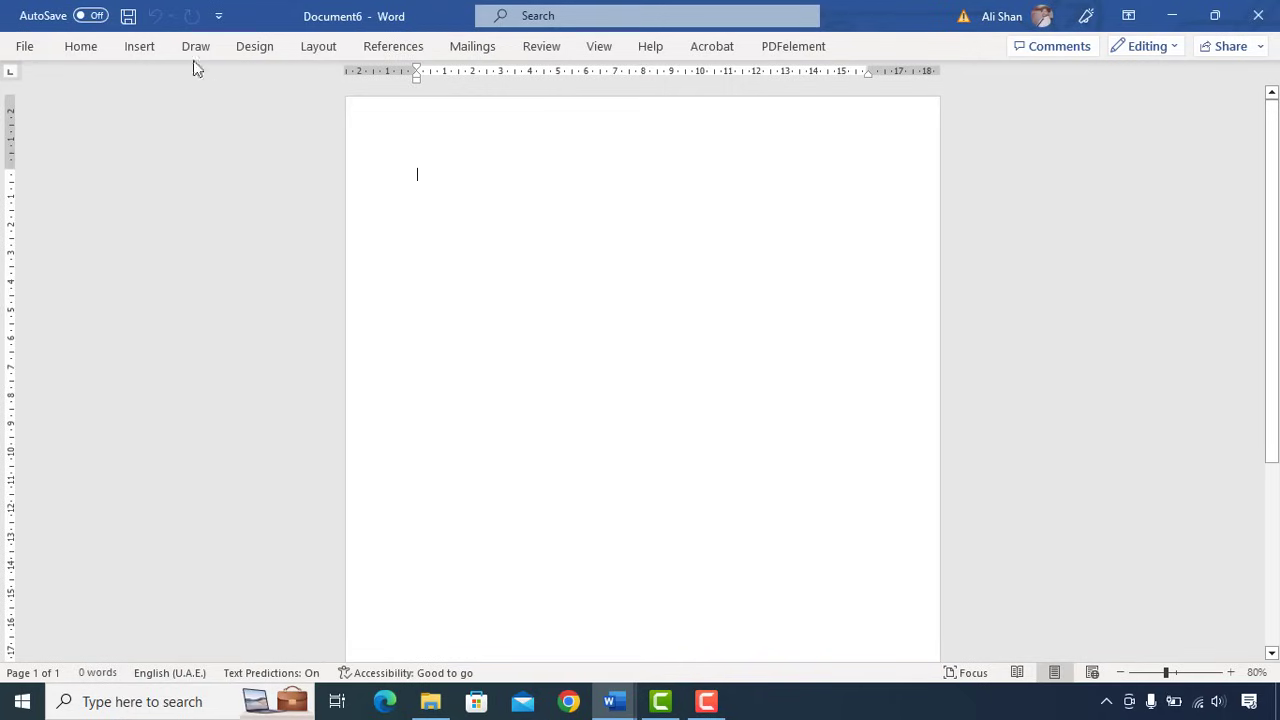
- Show the Insert ribbon commands, dismiss them, then bring them back
{"action": "left_click", "coordinate": [140, 49]}
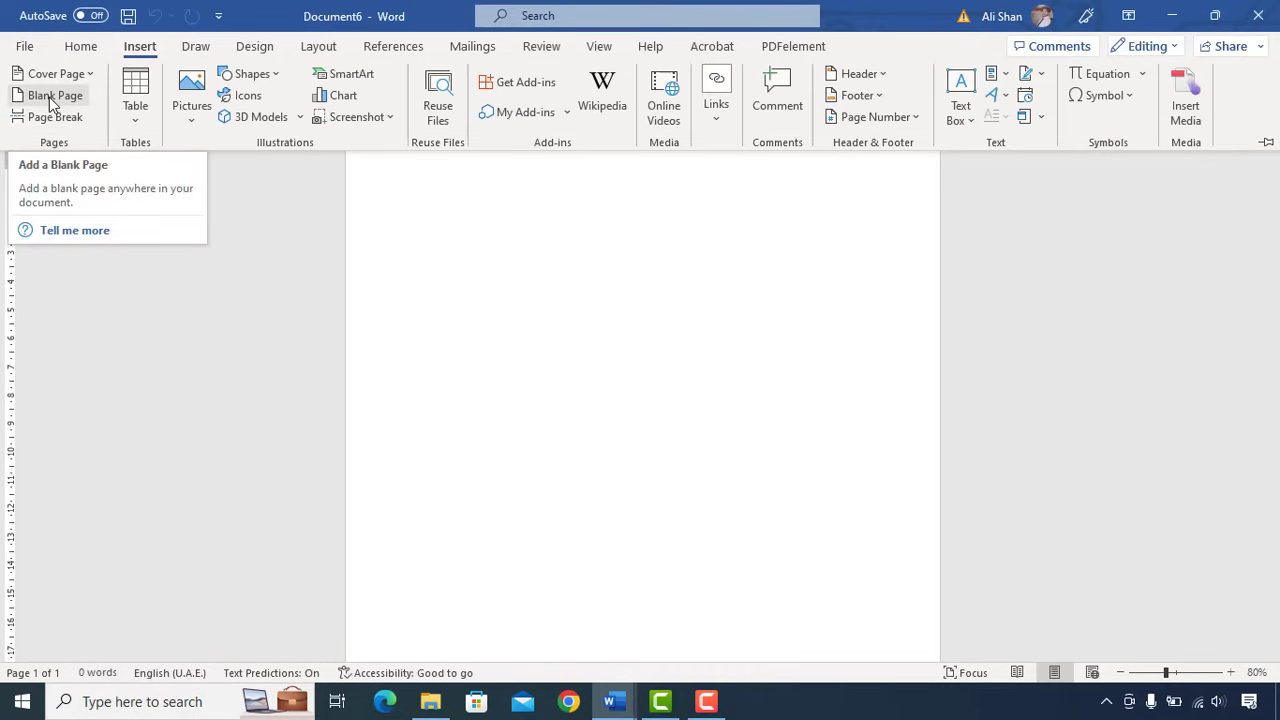
{"action": "left_click", "coordinate": [744, 401]}
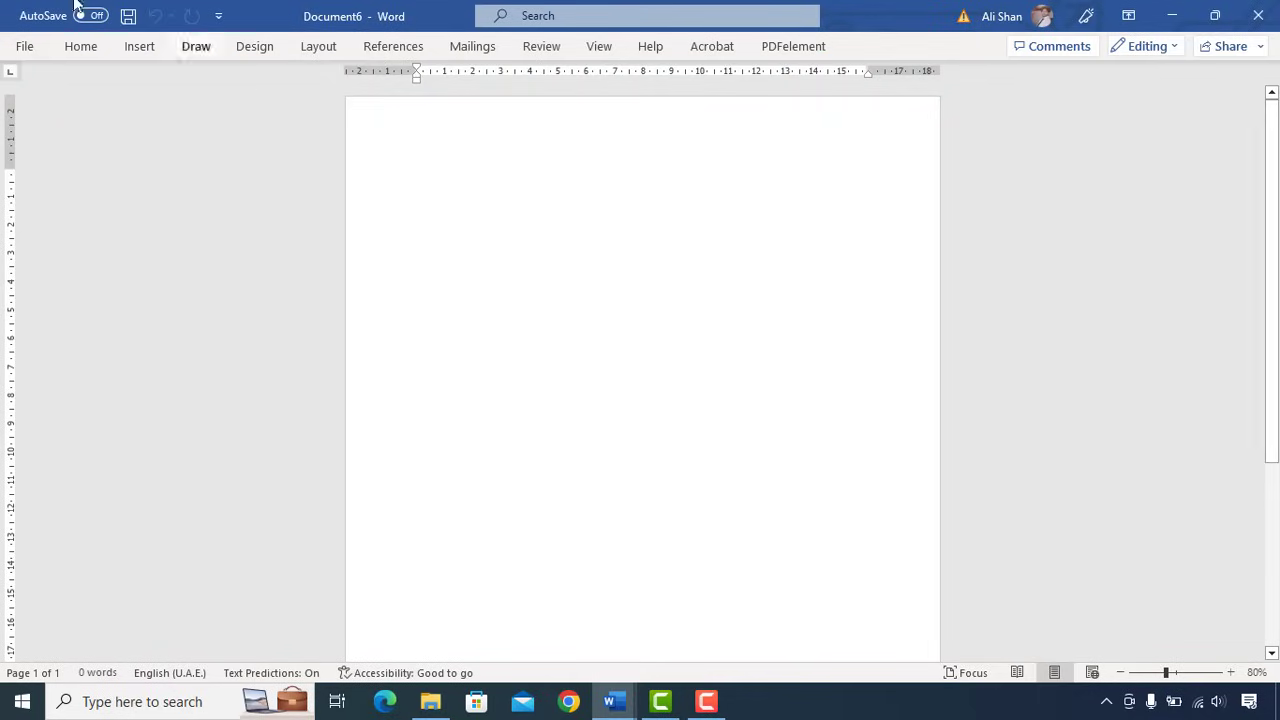
{"action": "left_click", "coordinate": [140, 47]}
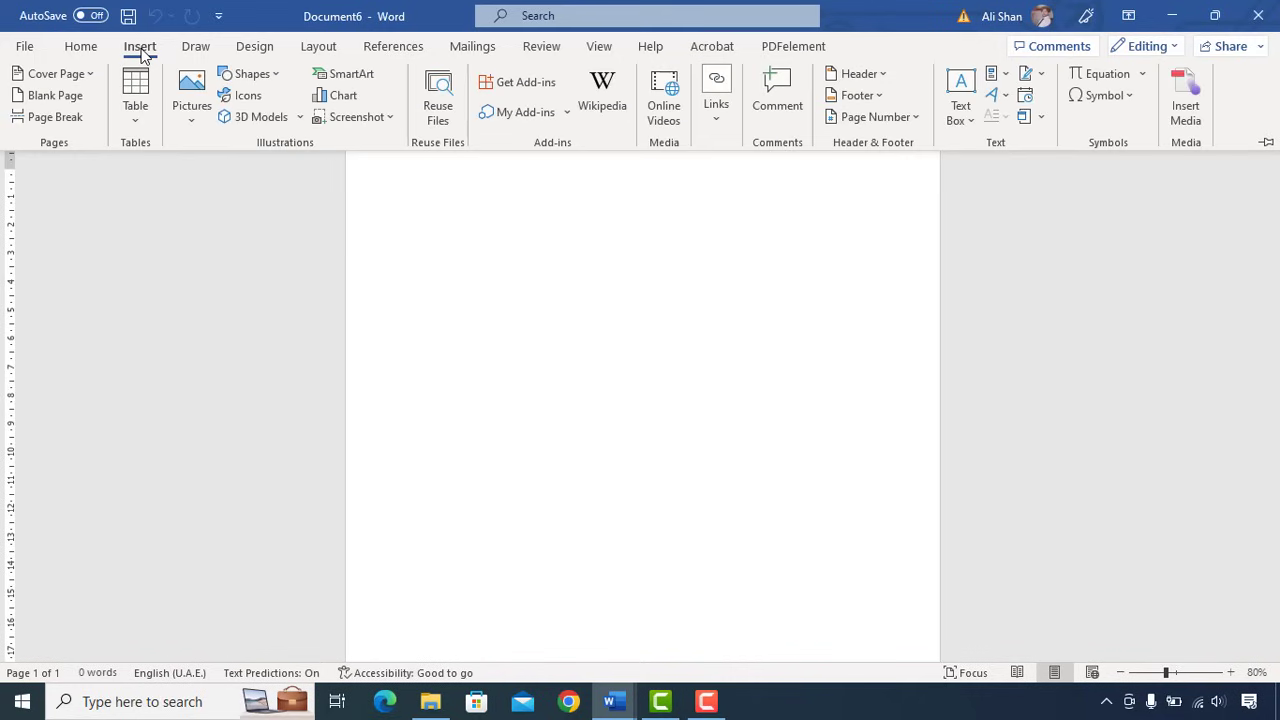
- Draw a plain rectangle starting at the page's top-left corner
{"action": "left_click", "coordinate": [278, 77]}
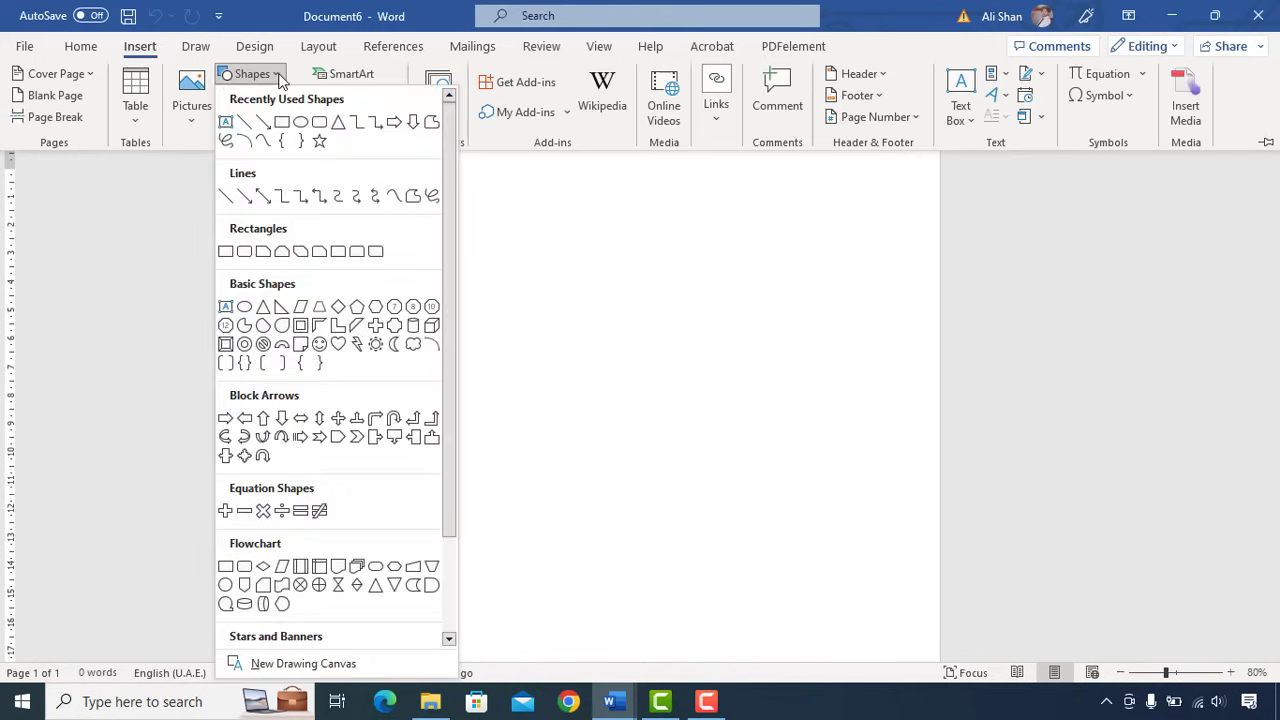
{"action": "left_click", "coordinate": [282, 123]}
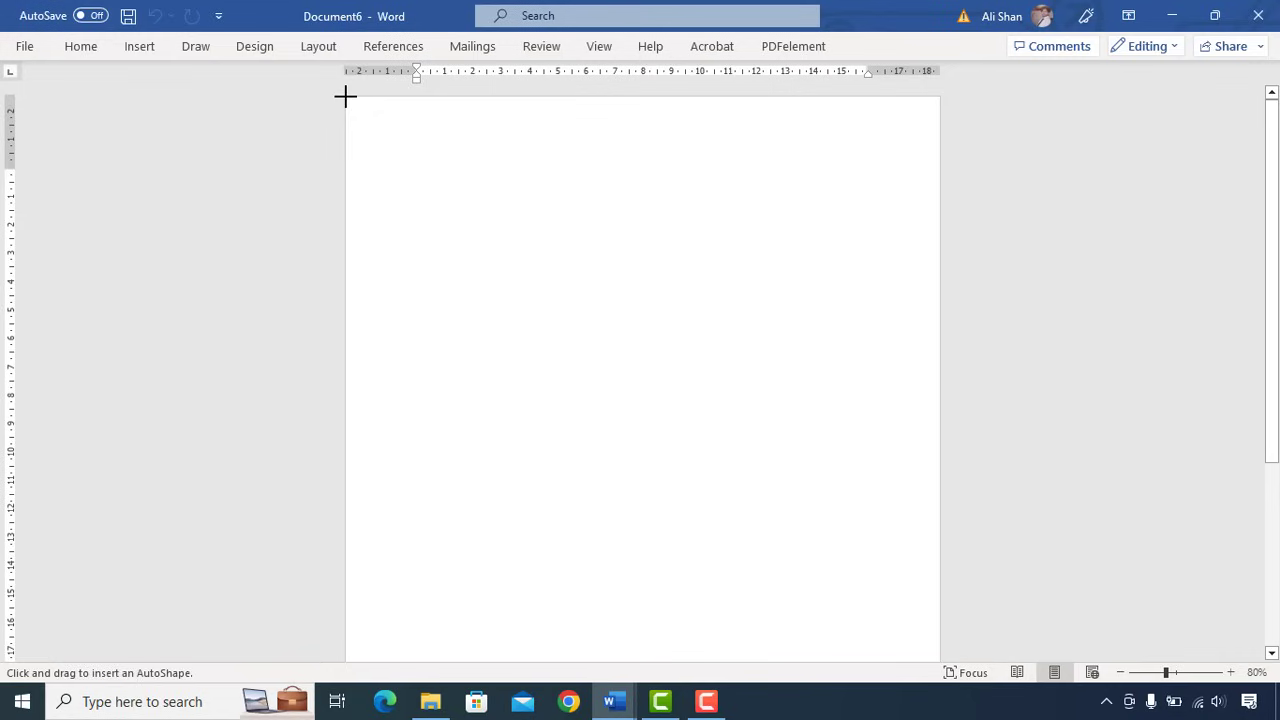
{"action": "left_click_drag", "start_coordinate": [345, 96], "coordinate": [494, 294]}
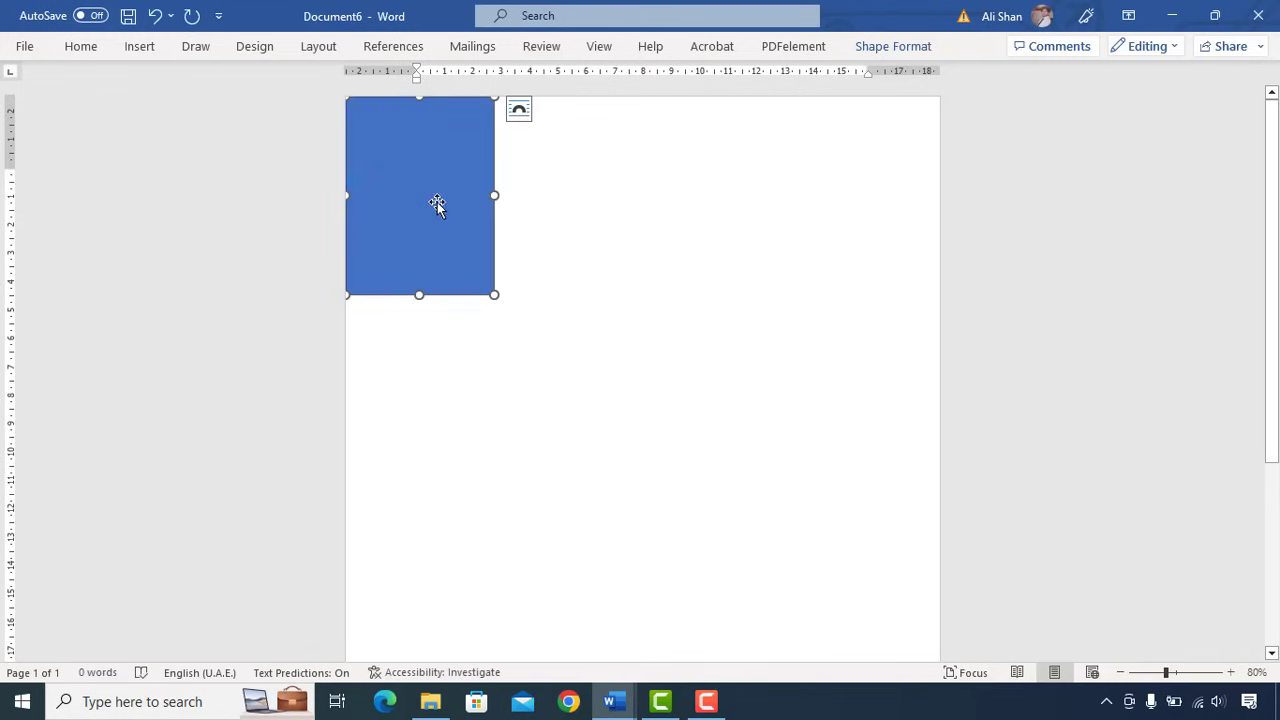
- Resize the rectangle to 7.69 cm high by 7.41 cm wide and keep the ribbon pinned
{"action": "left_click", "coordinate": [884, 47]}
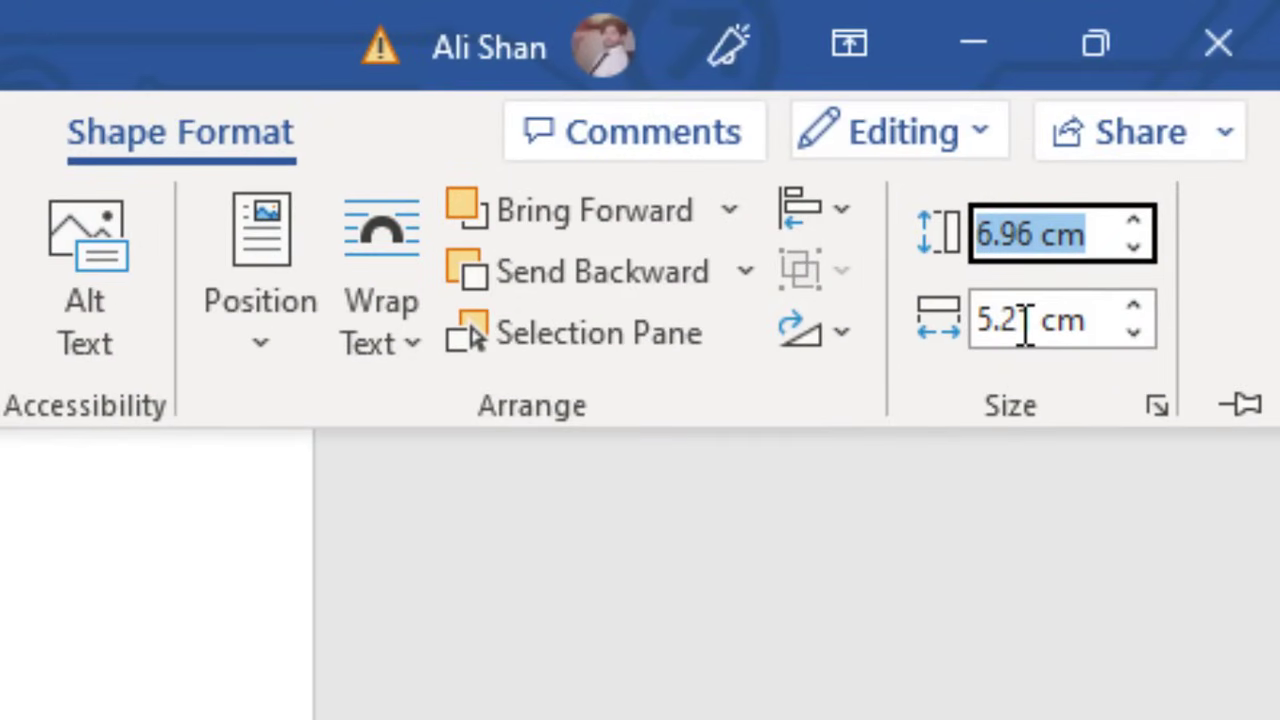
{"action": "key", "text": "Left"}
{"action": "key", "text": "Delete"}
{"action": "type", "text": "7"}
{"action": "key", "text": "Right"}
{"action": "key", "text": "Delete"}
{"action": "key", "text": "Delete"}
{"action": "type", "text": "69"}
{"action": "key", "text": "Tab"}
{"action": "key", "text": "Left"}
{"action": "key", "text": "Delete"}
{"action": "type", "text": "7"}
{"action": "key", "text": "Right"}
{"action": "key", "text": "Delete"}
{"action": "type", "text": "4"}
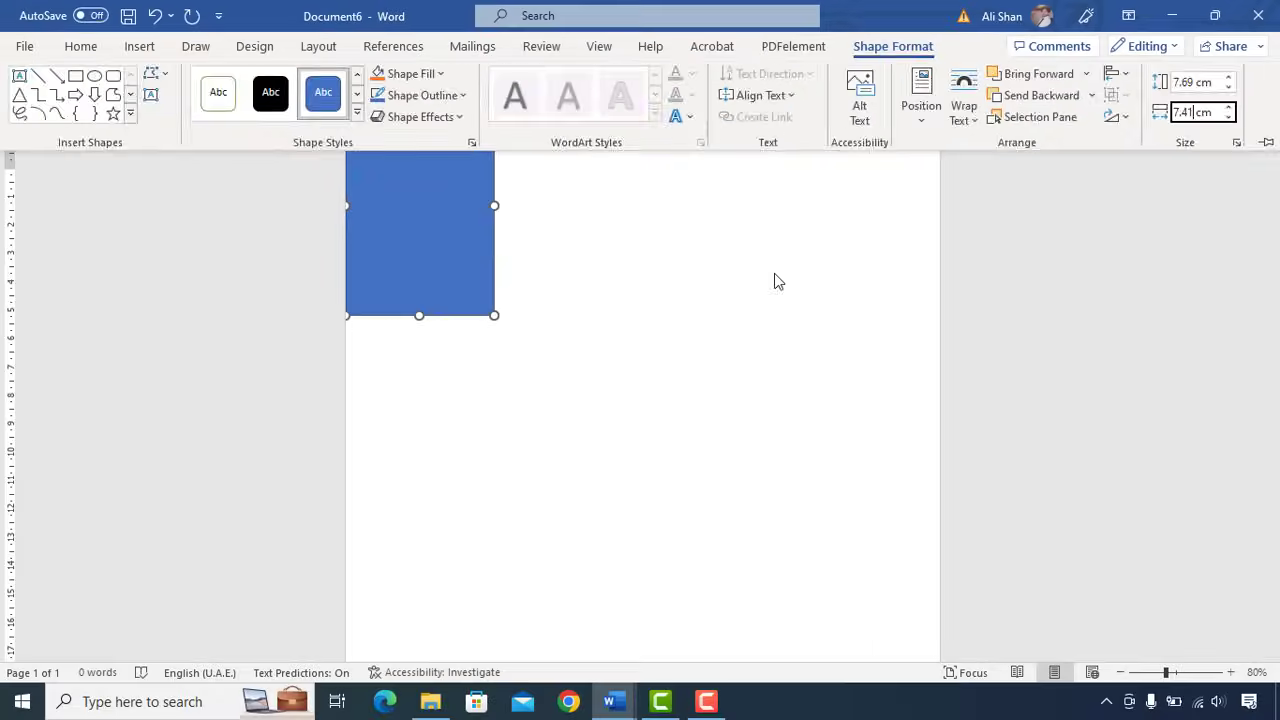
{"action": "key", "text": "Return"}
{"action": "key", "text": "ctrl+F1"}
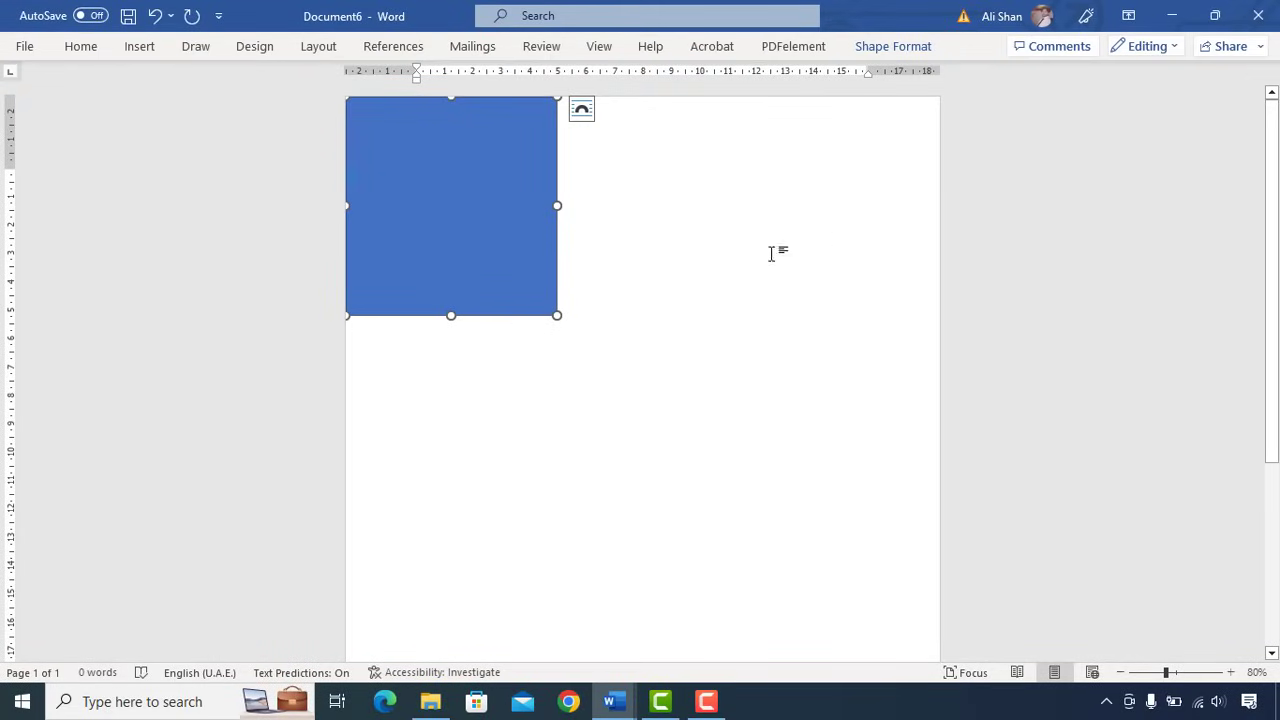
{"action": "key", "text": "ctrl+F1"}
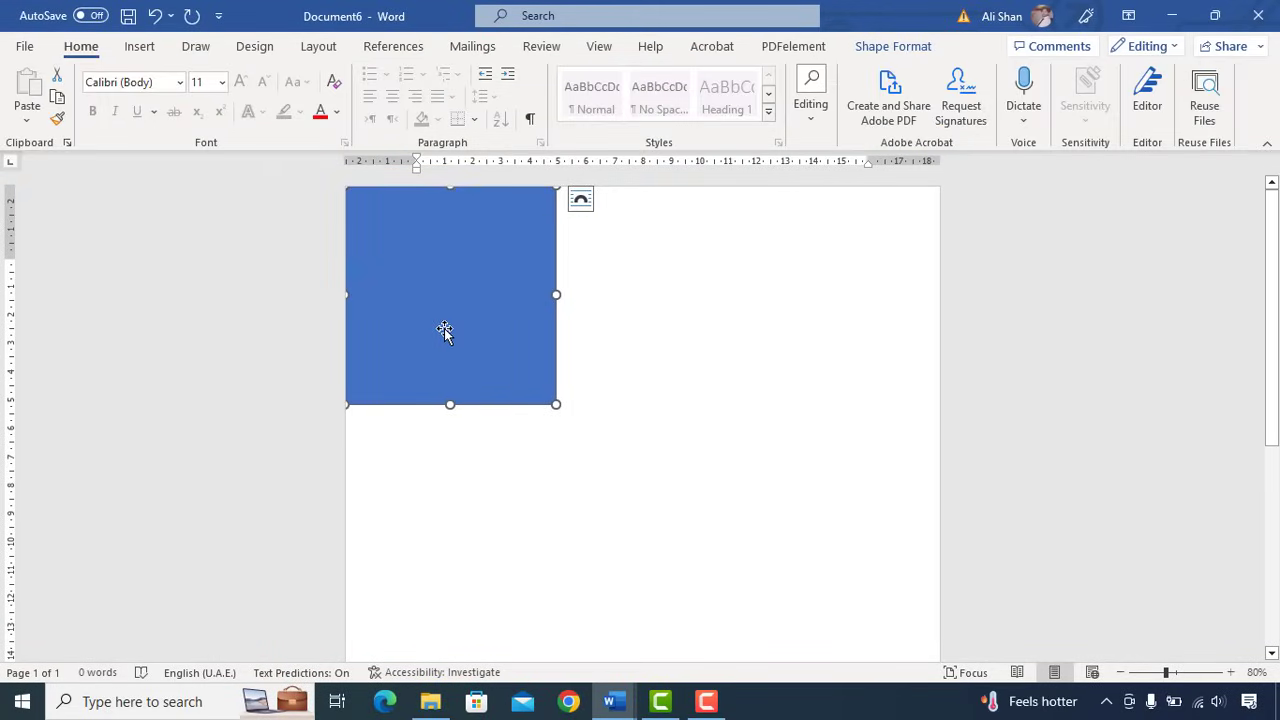
- Give the rectangle No Outline and a grey theme fill, then check it deselected
{"action": "left_click", "coordinate": [885, 47]}
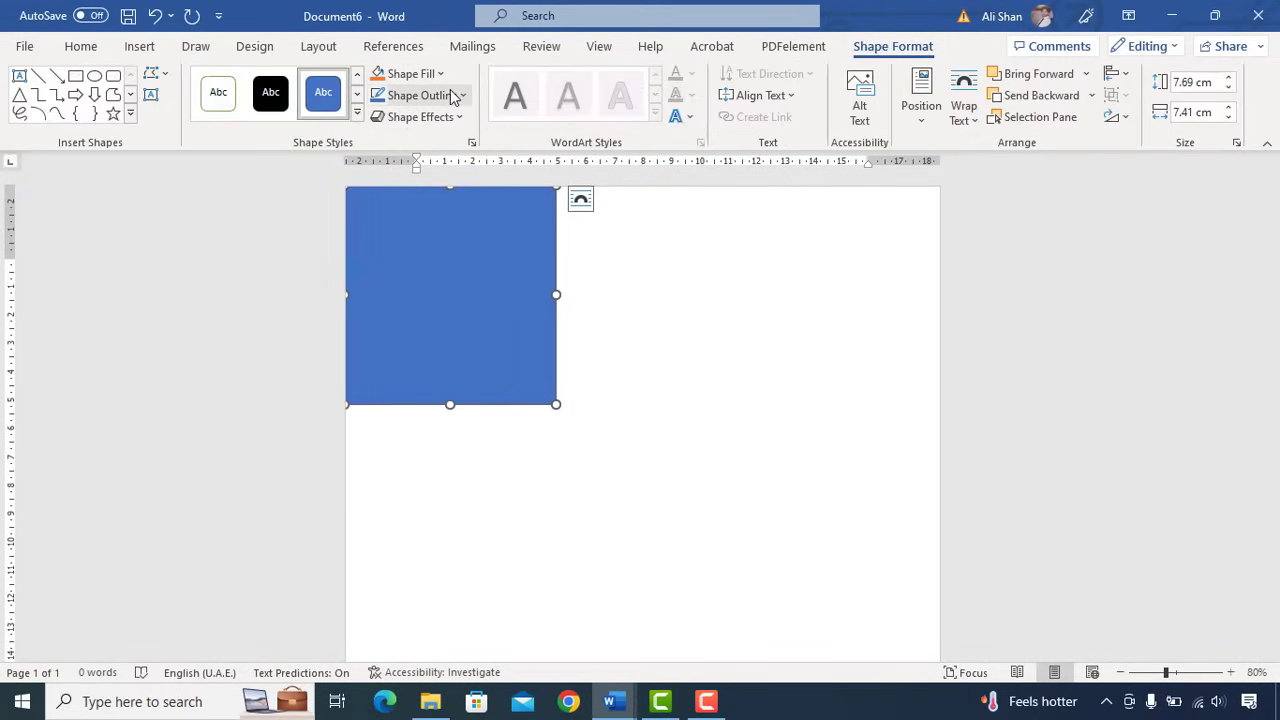
{"action": "left_click", "coordinate": [451, 95]}
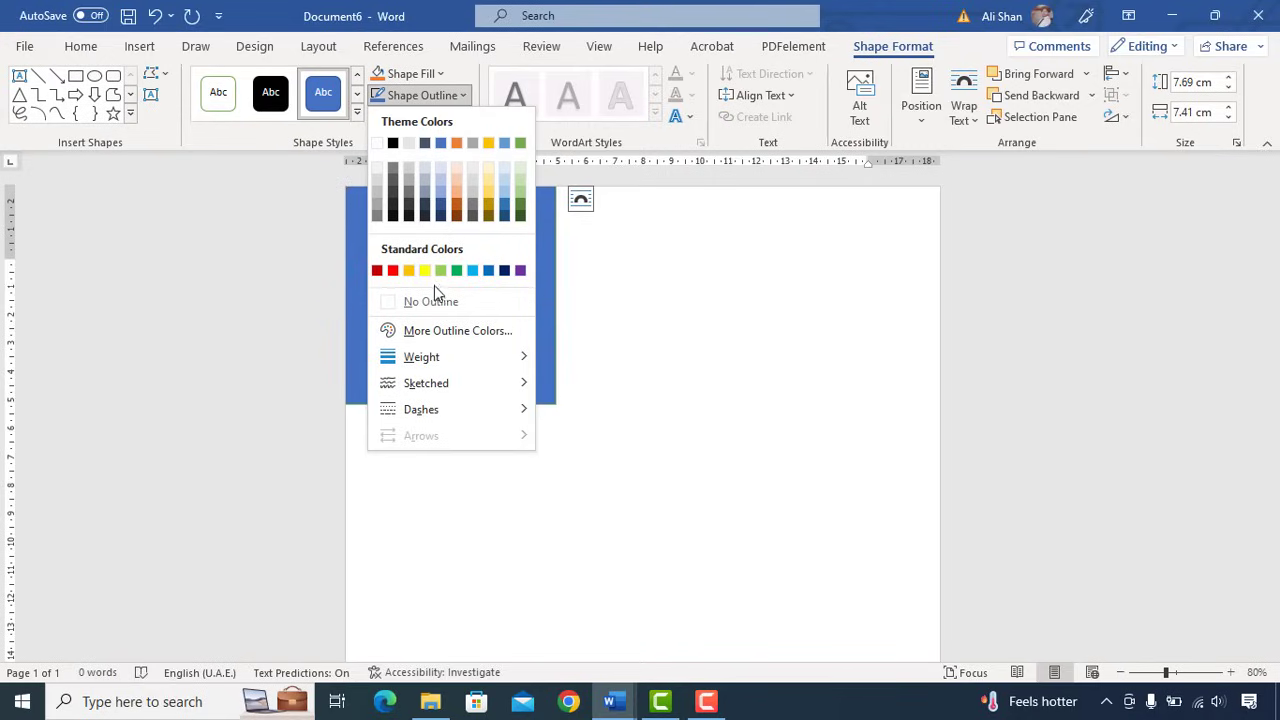
{"action": "left_click", "coordinate": [420, 297]}
{"action": "left_click", "coordinate": [440, 74]}
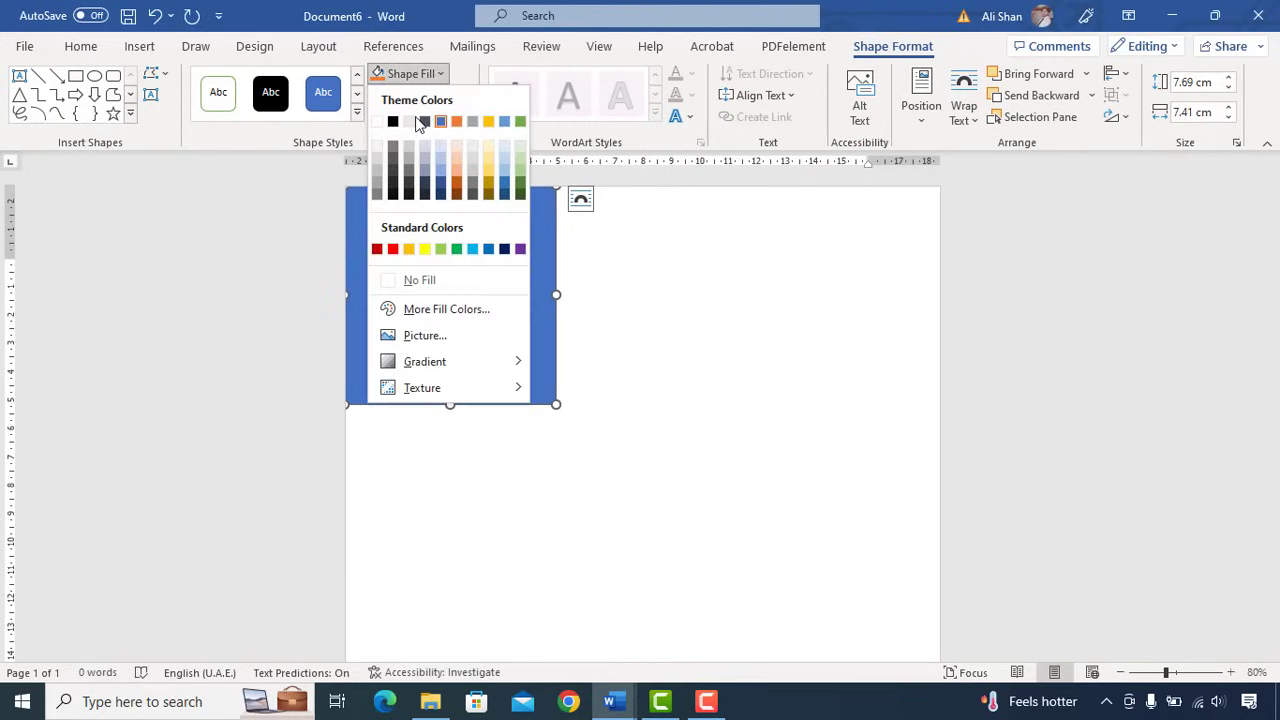
{"action": "left_click", "coordinate": [374, 194]}
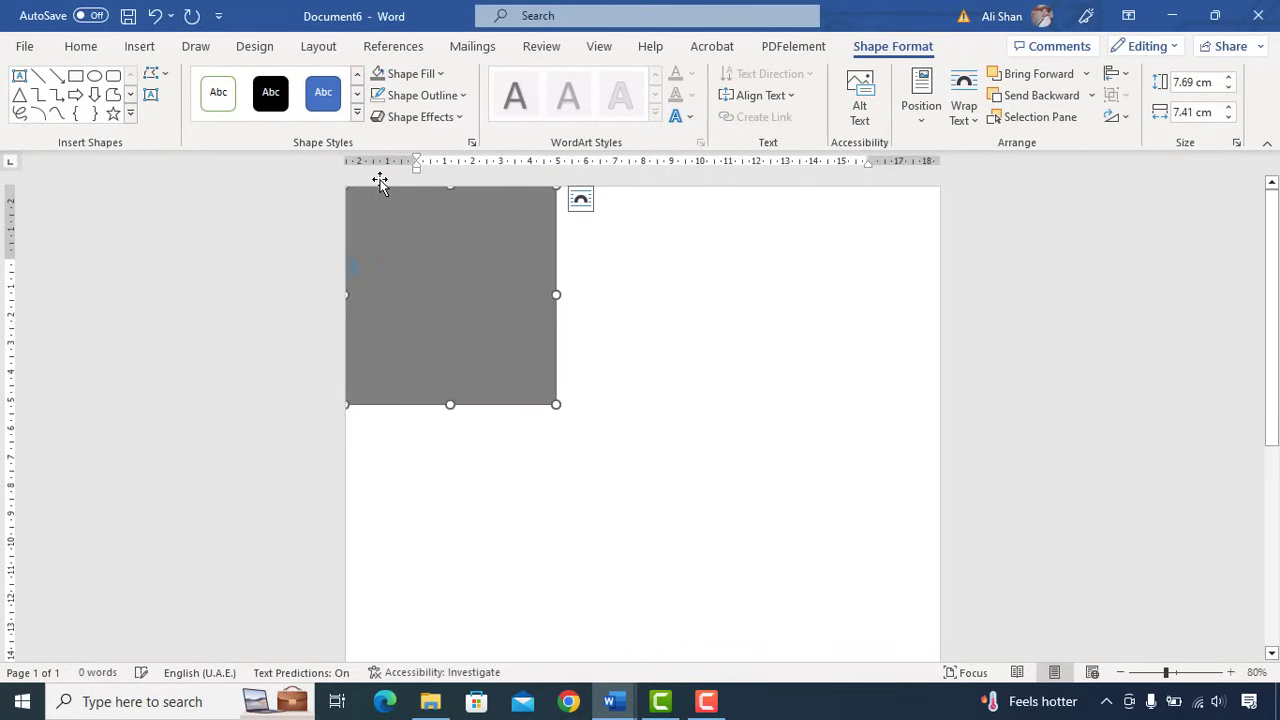
{"action": "left_click", "coordinate": [573, 324]}
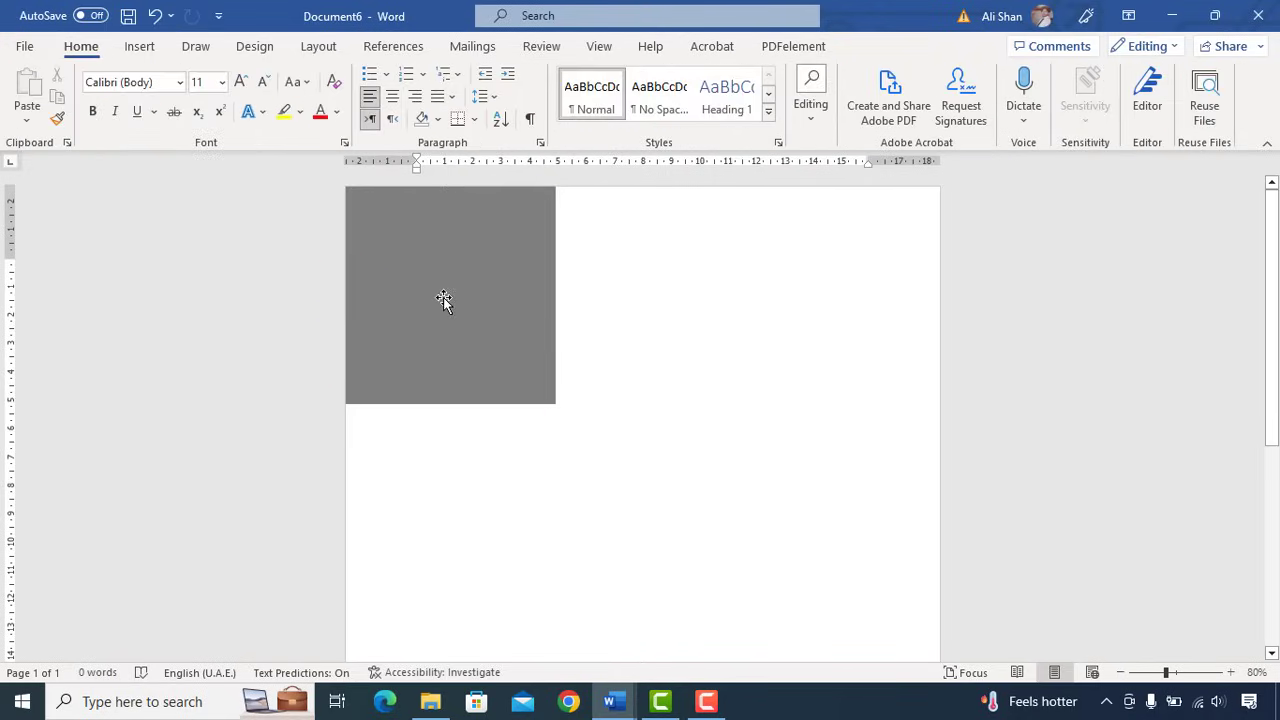
{"action": "left_click", "coordinate": [443, 300]}
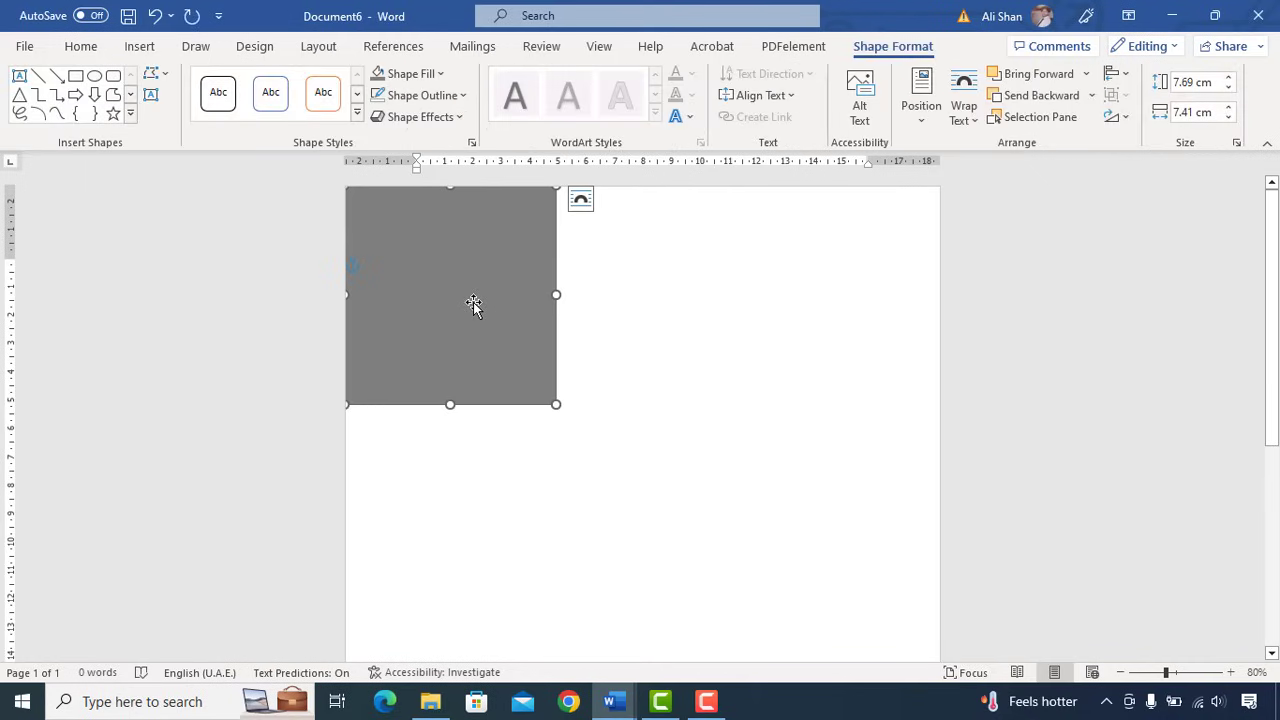
{"action": "left_click", "coordinate": [690, 299]}
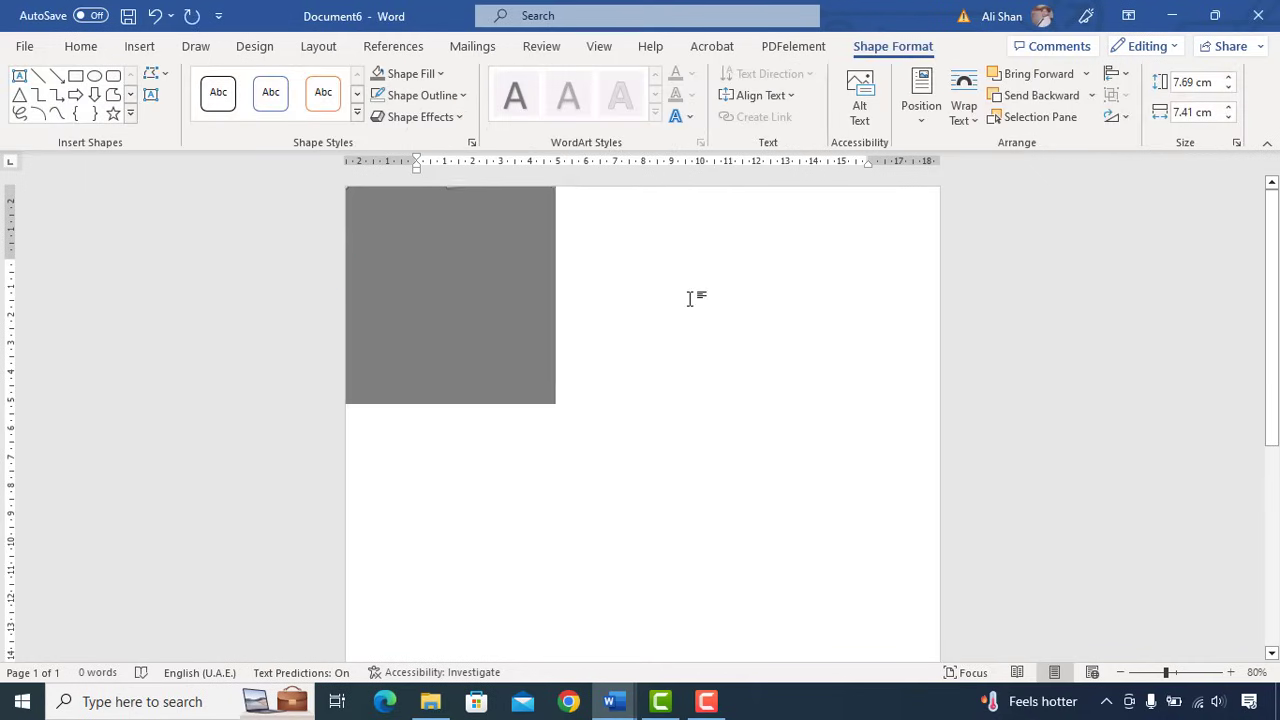
- Draw a rounded rectangle over the grey block's lower edge
{"action": "left_click", "coordinate": [140, 47]}
{"action": "left_click", "coordinate": [280, 78]}
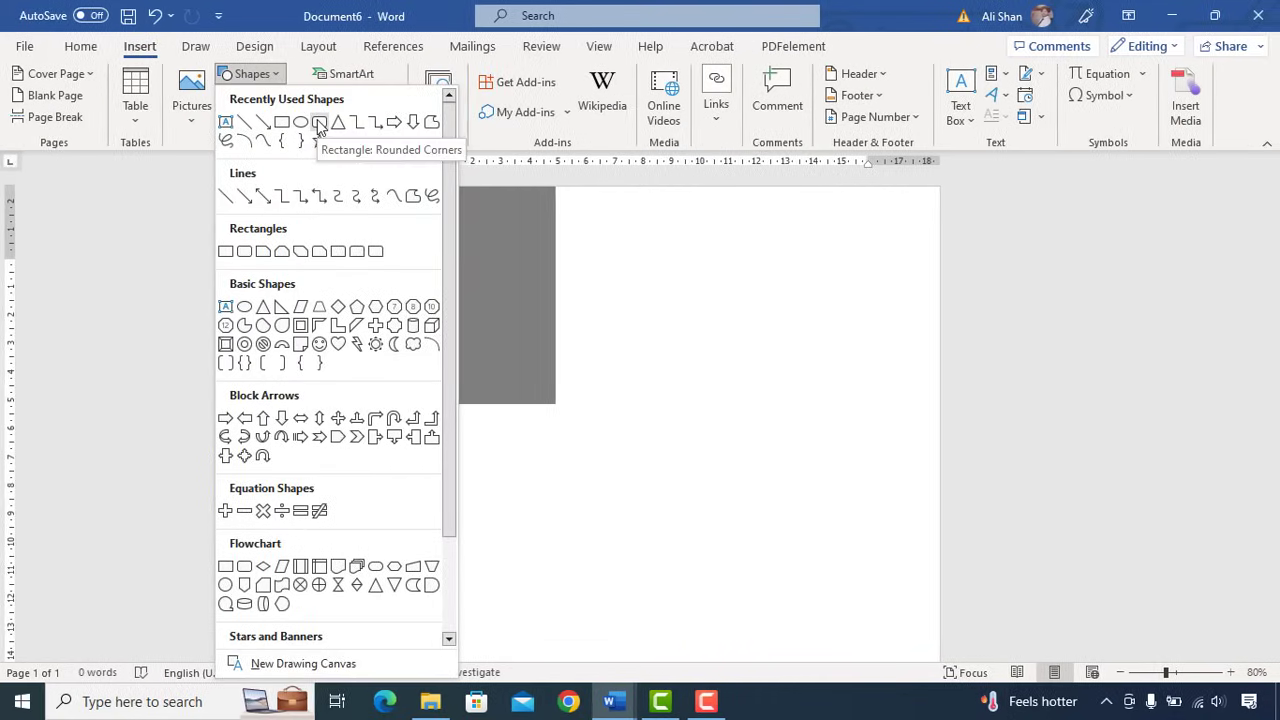
{"action": "left_click", "coordinate": [318, 124]}
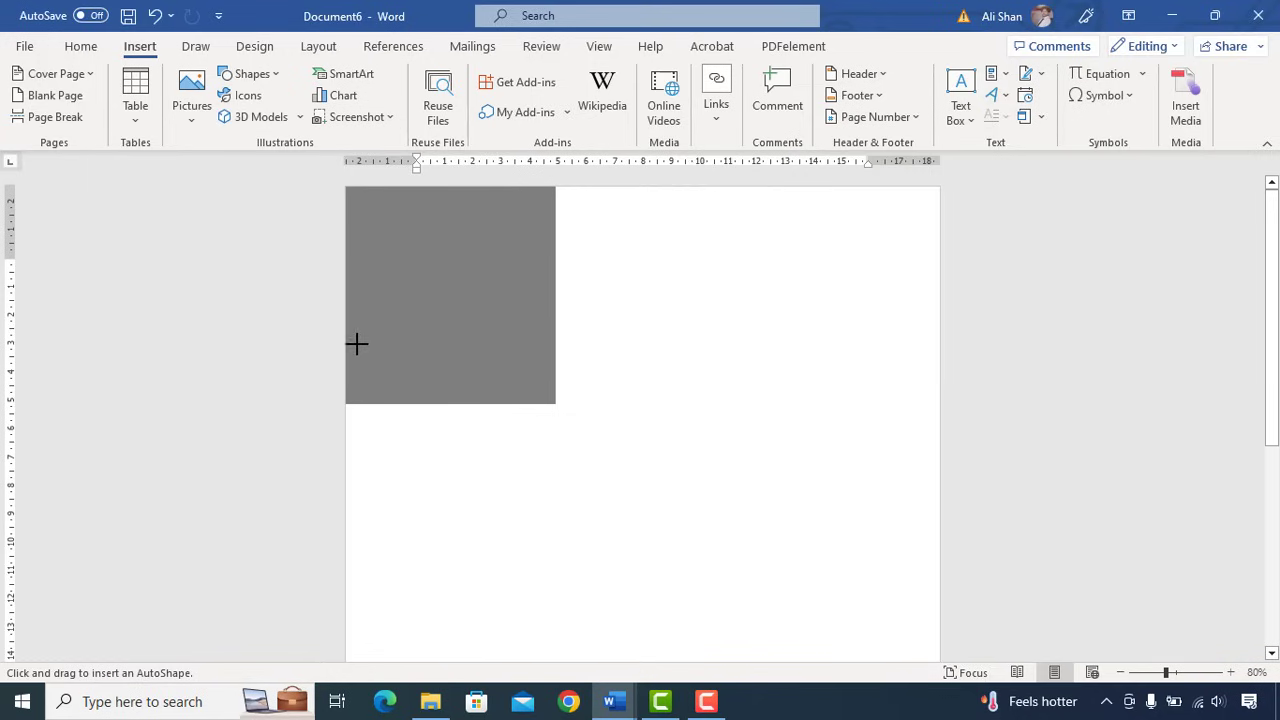
{"action": "left_click_drag", "start_coordinate": [612, 350], "coordinate": [352, 501]}
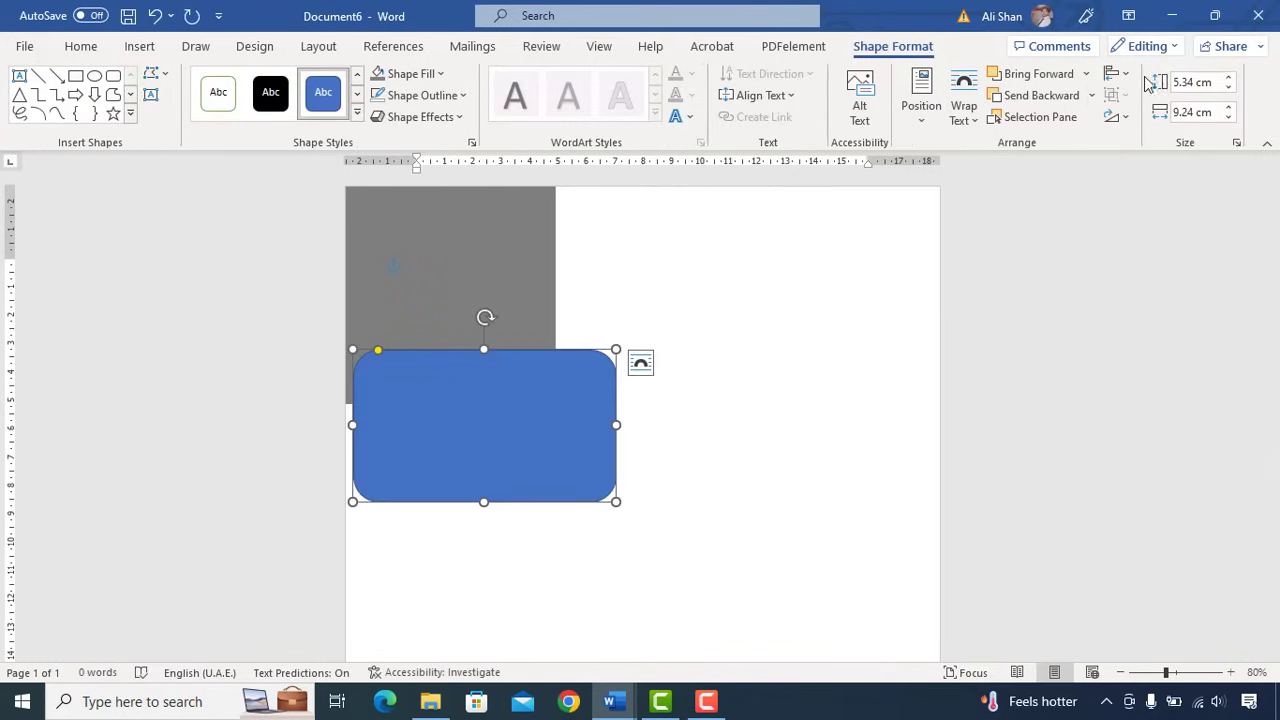
- Set the rounded rectangle's height to 29.81 cm and move it up to the page top
{"action": "left_click", "coordinate": [1176, 82]}
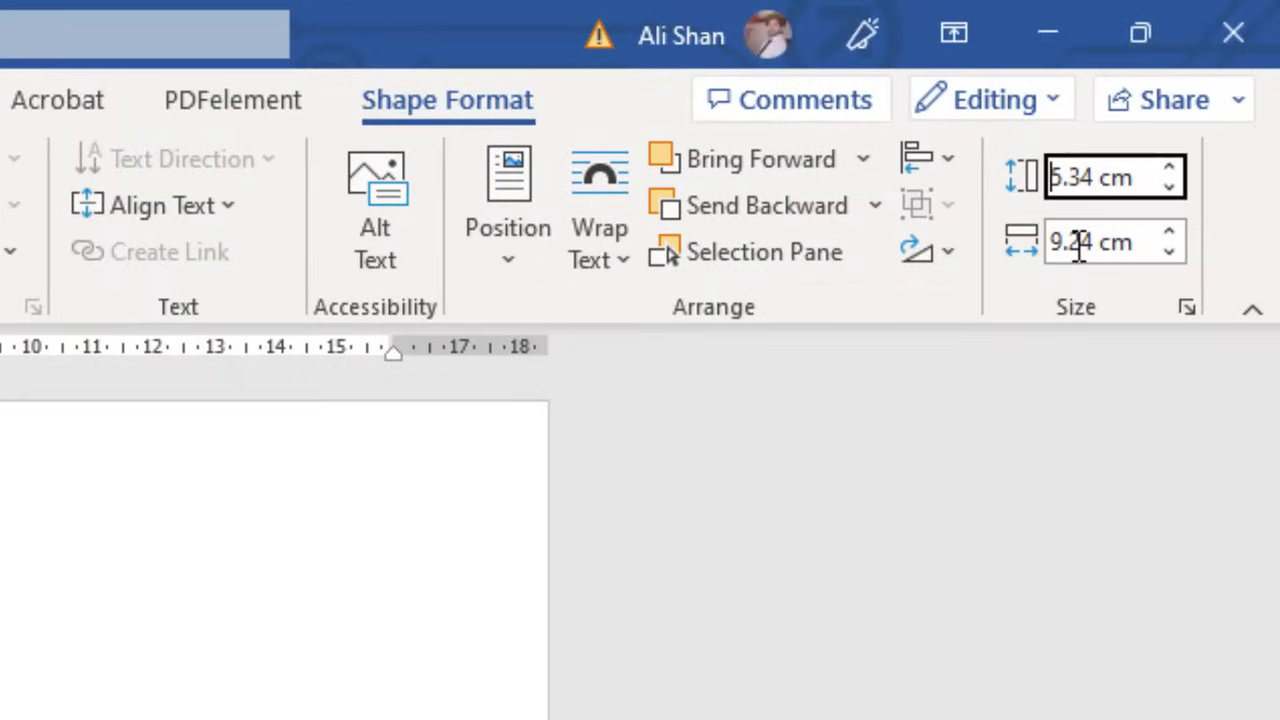
{"action": "key", "text": "BackSpace"}
{"action": "type", "text": "29"}
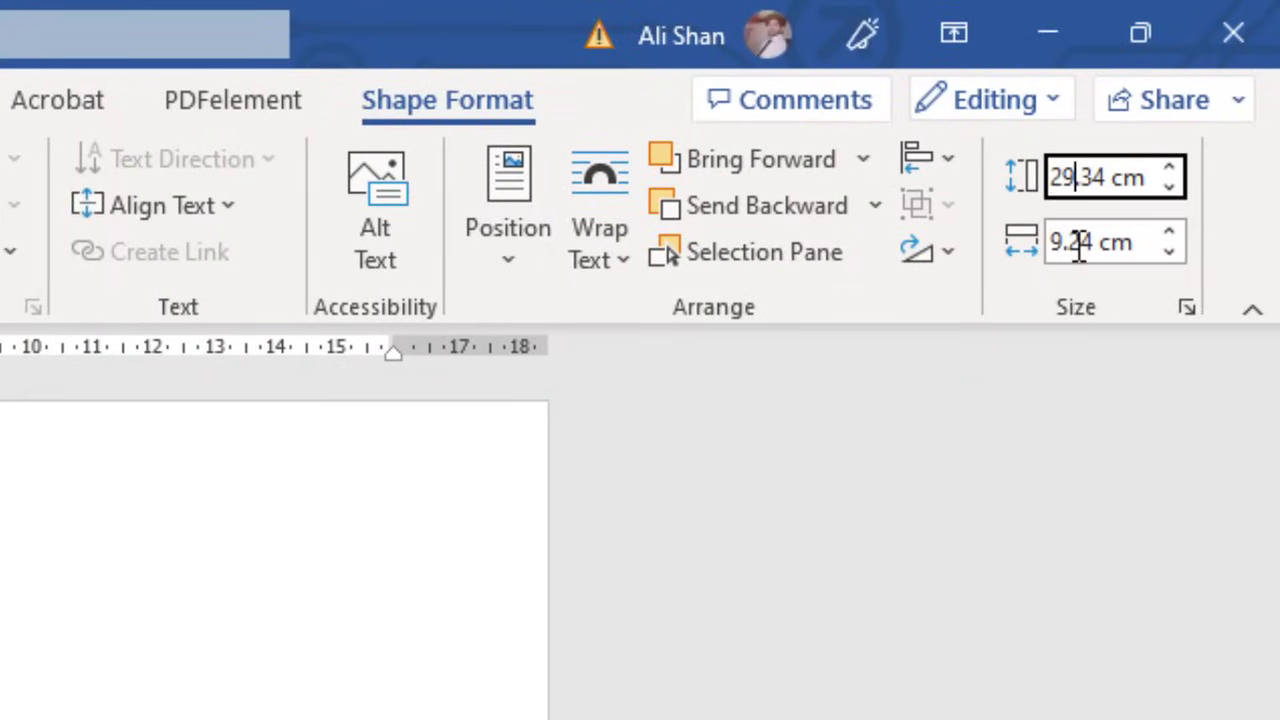
{"action": "key", "text": "Delete"}
{"action": "key", "text": "Delete"}
{"action": "key", "text": "Delete"}
{"action": "type", "text": ".81"}
{"action": "key", "text": "Return"}
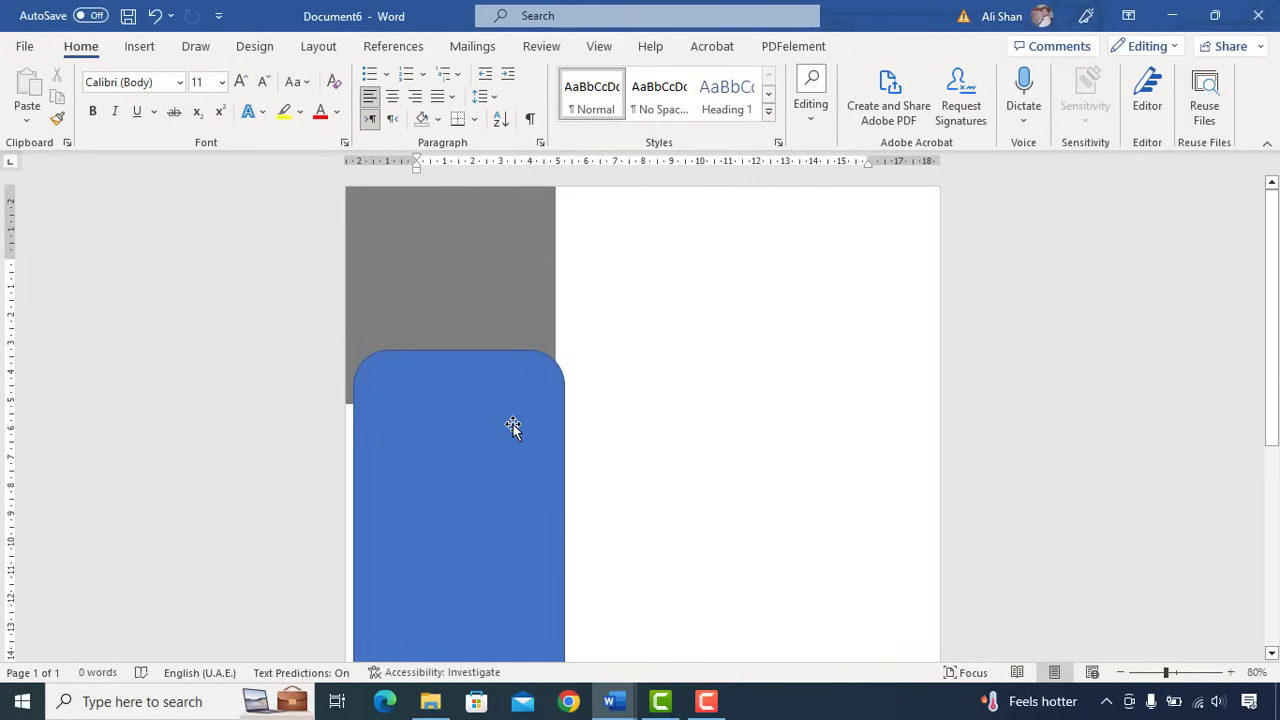
{"action": "left_click_drag", "start_coordinate": [511, 427], "coordinate": [486, 397]}
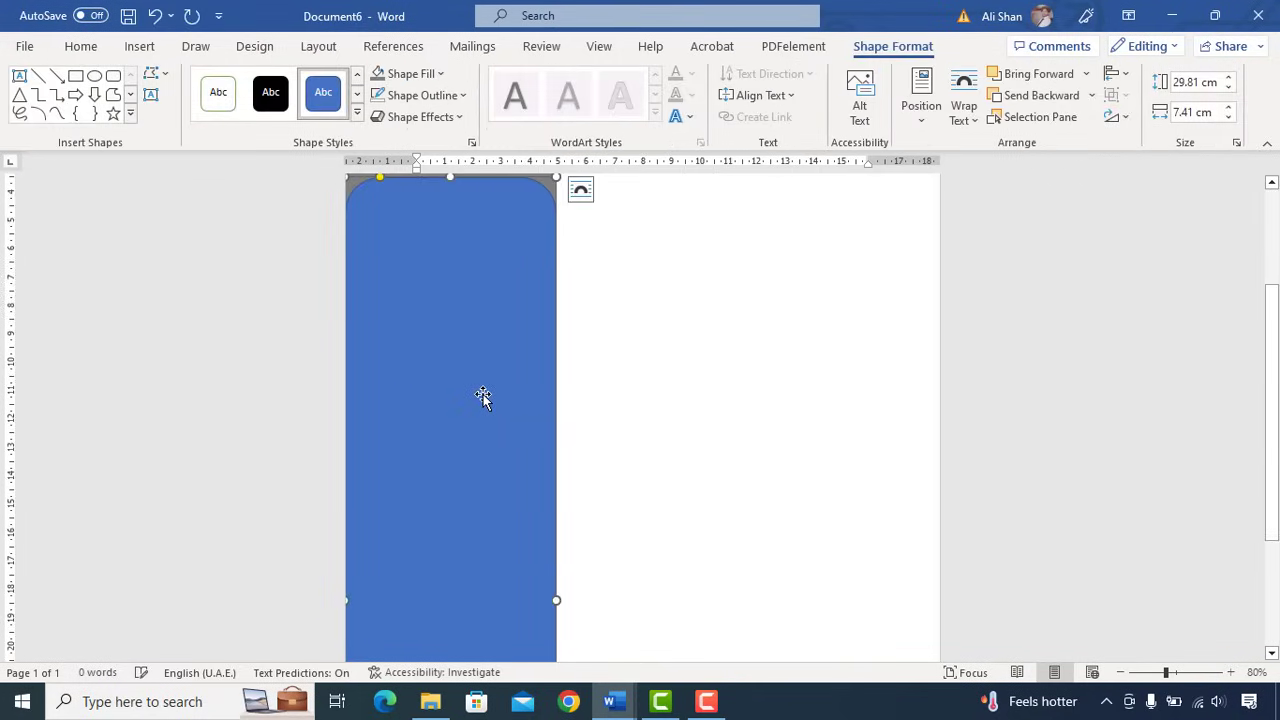
- Edit the shape's points and delete both top corner points to form a full arch
{"action": "scroll", "coordinate": [483, 397], "scroll_direction": "down", "scroll_amount": 5}
{"action": "scroll", "coordinate": [483, 397], "scroll_direction": "up", "scroll_amount": 5}
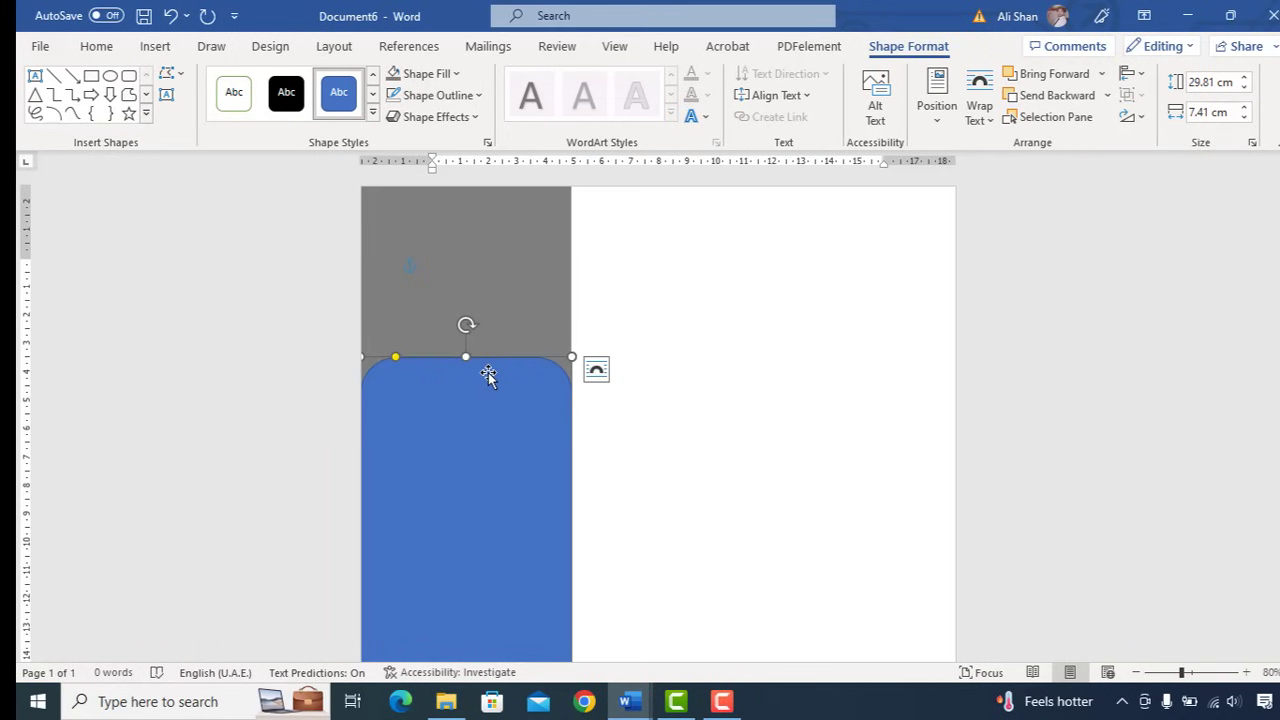
{"action": "right_click", "coordinate": [488, 373]}
{"action": "left_click", "coordinate": [512, 366]}
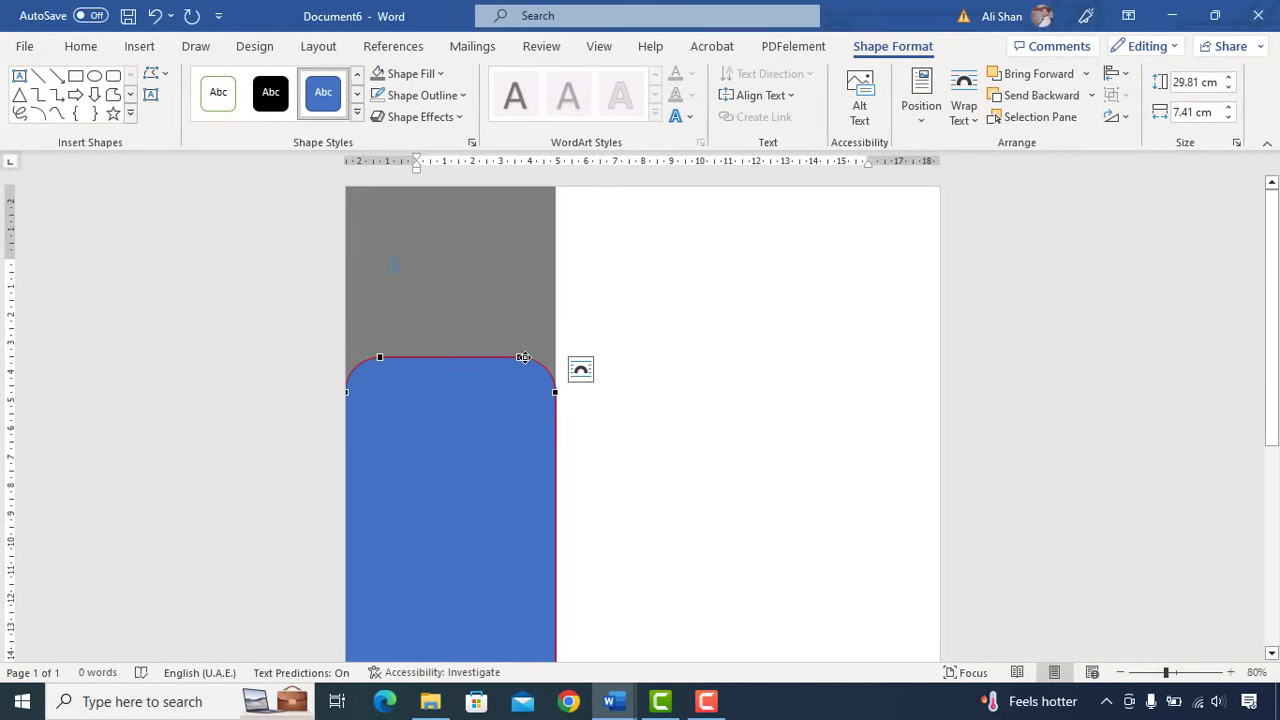
{"action": "right_click", "coordinate": [519, 356]}
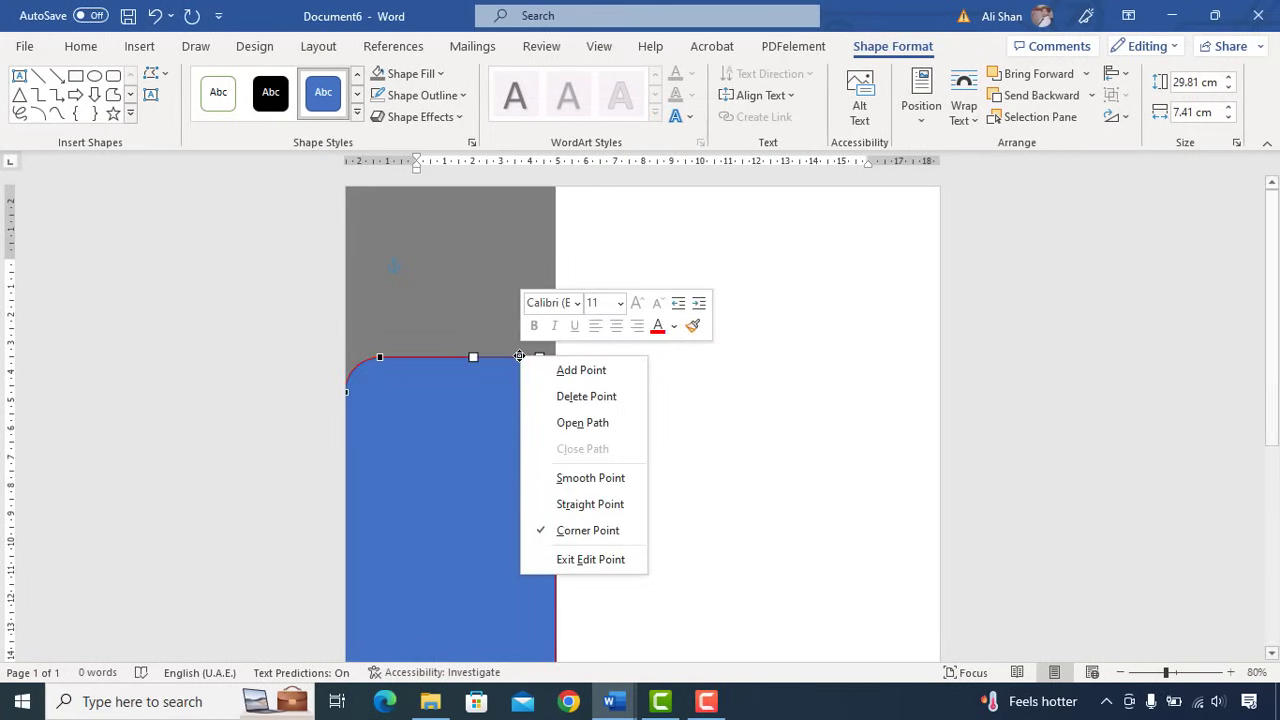
{"action": "left_click", "coordinate": [553, 395]}
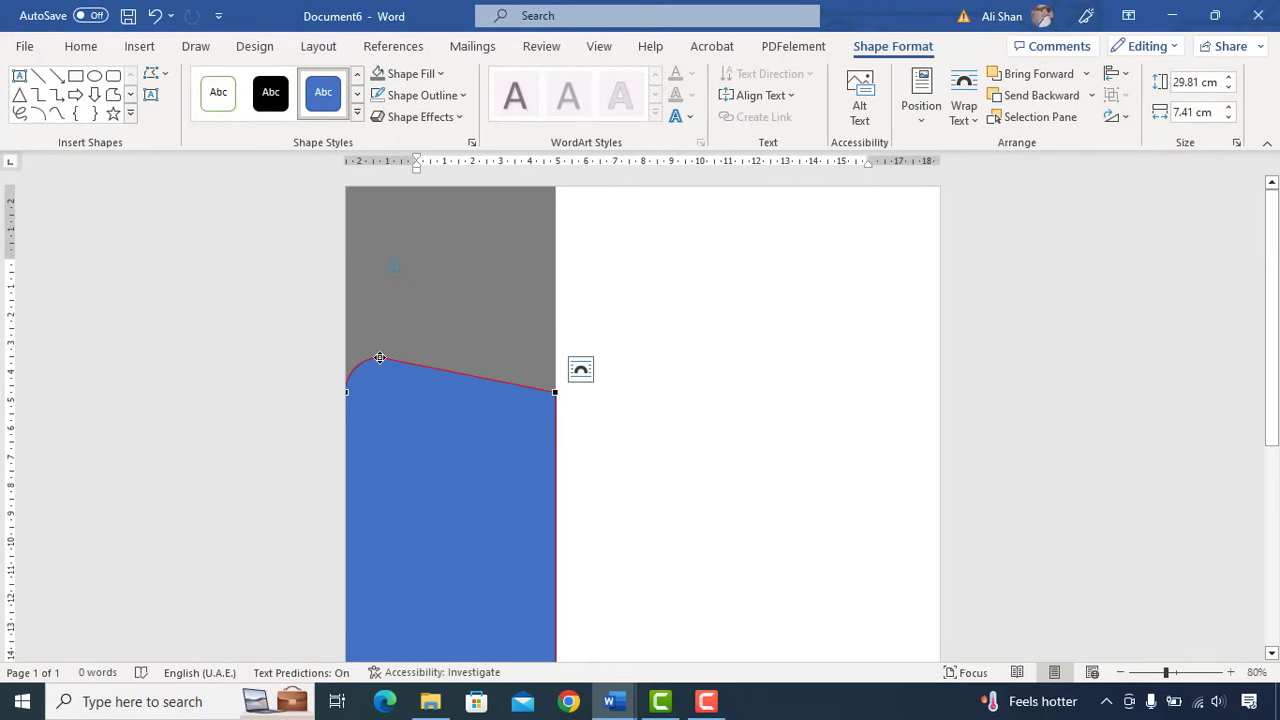
{"action": "right_click", "coordinate": [380, 357]}
{"action": "left_click", "coordinate": [447, 400]}
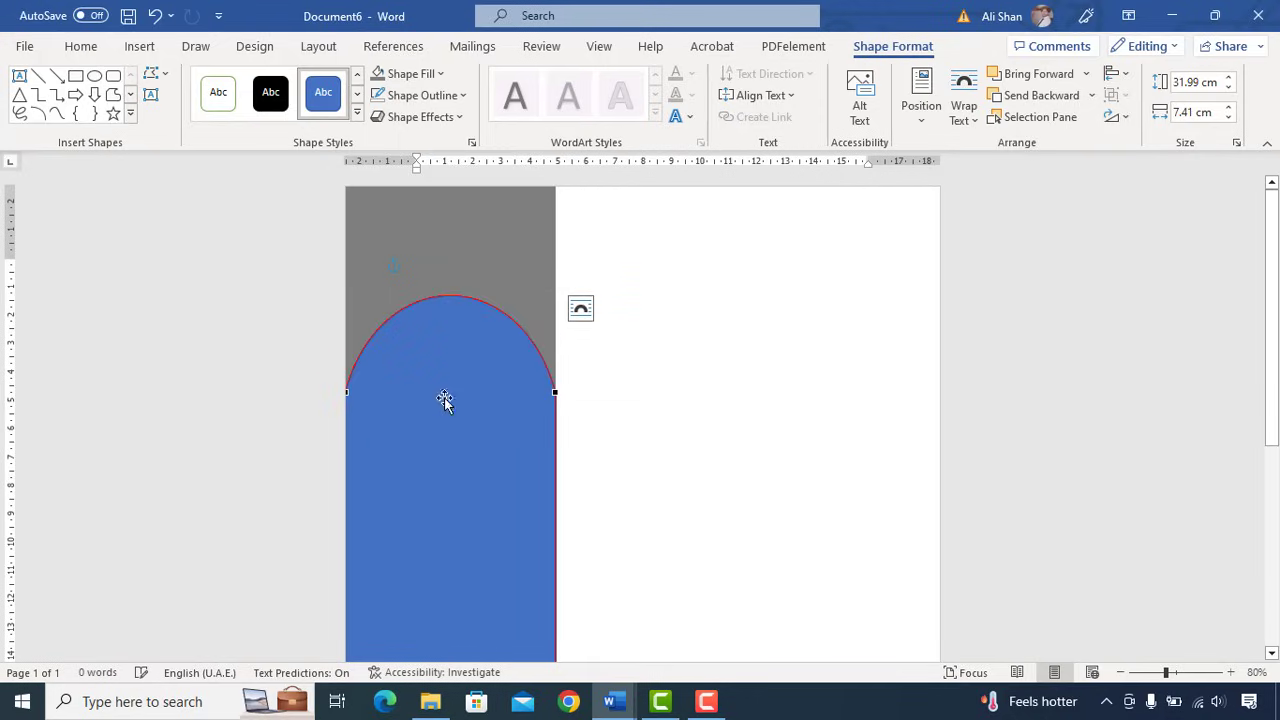
{"action": "left_click", "coordinate": [445, 405]}
- Fill the arched panel with the custom dark teal colour #00405A
{"action": "left_click", "coordinate": [440, 74]}
{"action": "left_click", "coordinate": [486, 316]}
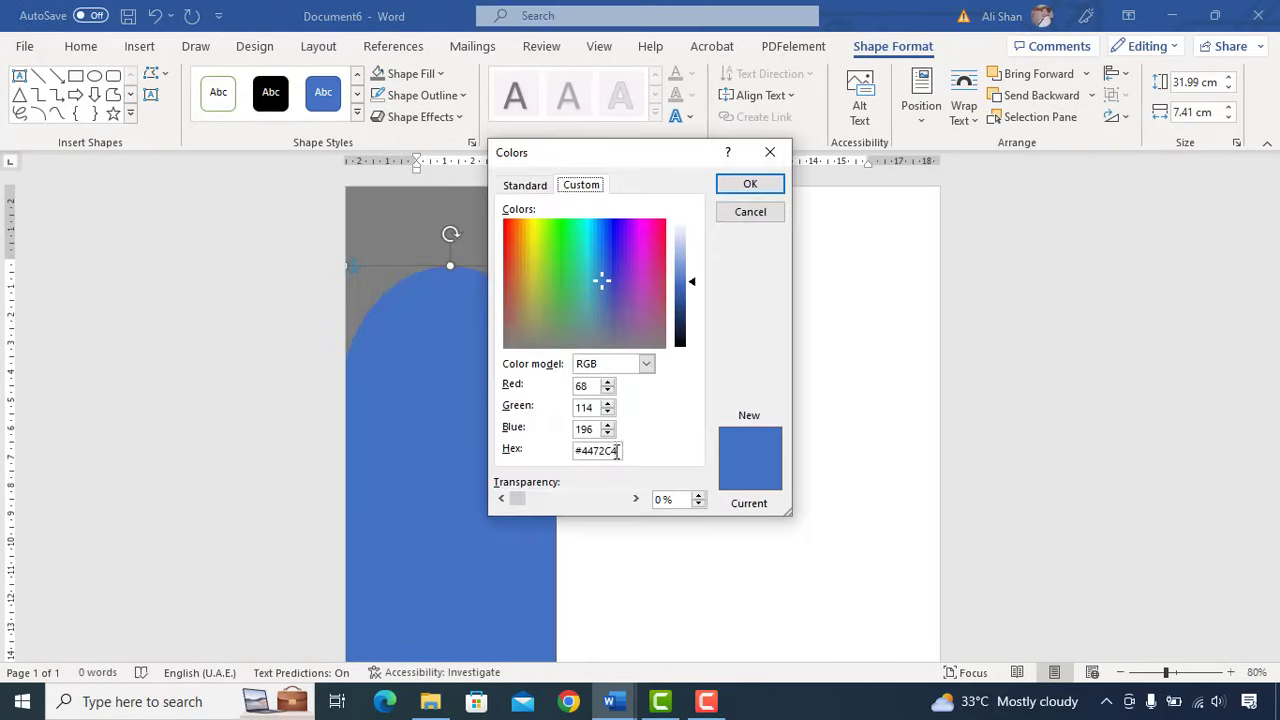
{"action": "left_click_drag", "start_coordinate": [618, 451], "coordinate": [594, 450]}
{"action": "left_click", "coordinate": [750, 183]}
{"action": "left_click", "coordinate": [80, 46]}
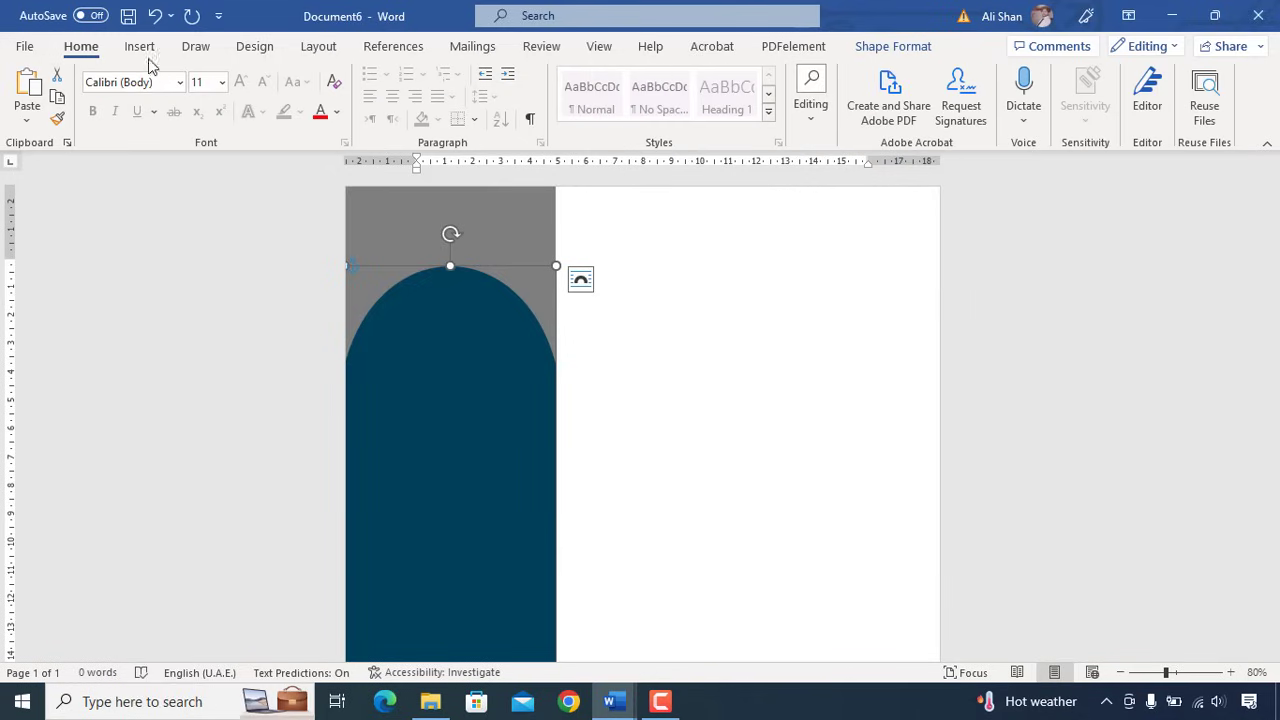
- Insert the portrait picture, set it In Front of Text, and enlarge it into the arch
{"action": "left_click", "coordinate": [142, 48]}
{"action": "left_click", "coordinate": [178, 116]}
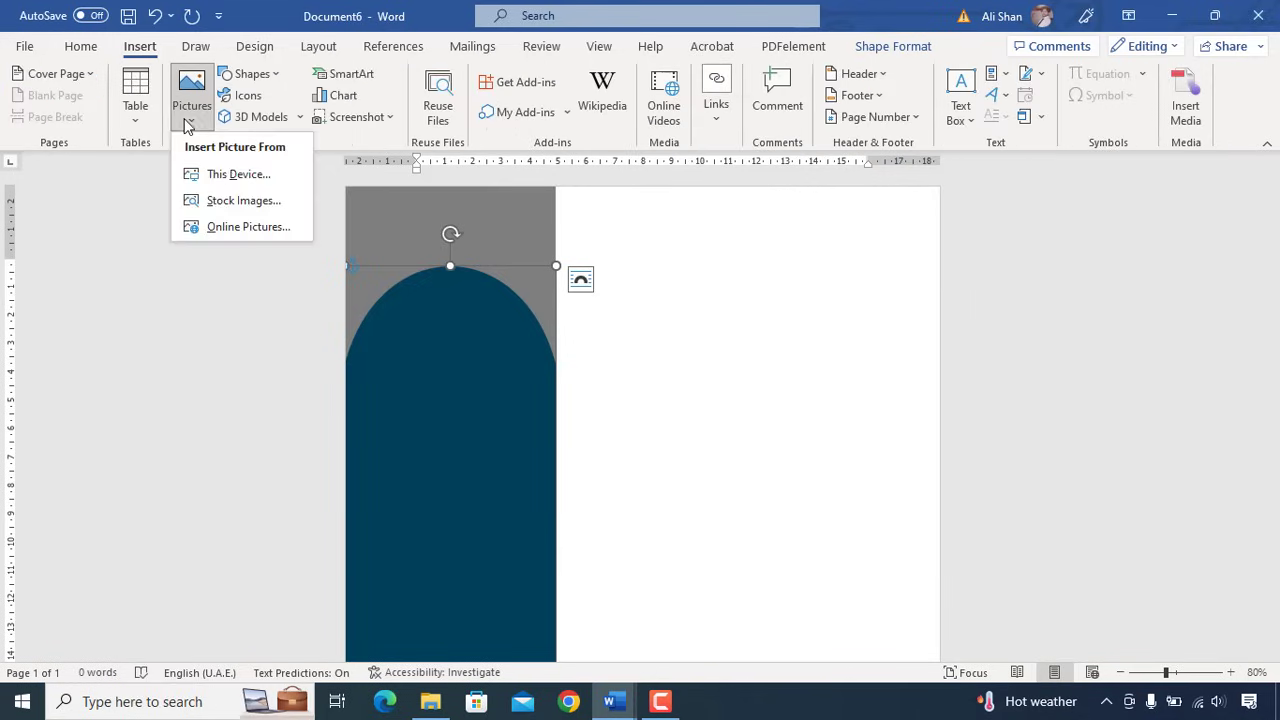
{"action": "left_click", "coordinate": [248, 190]}
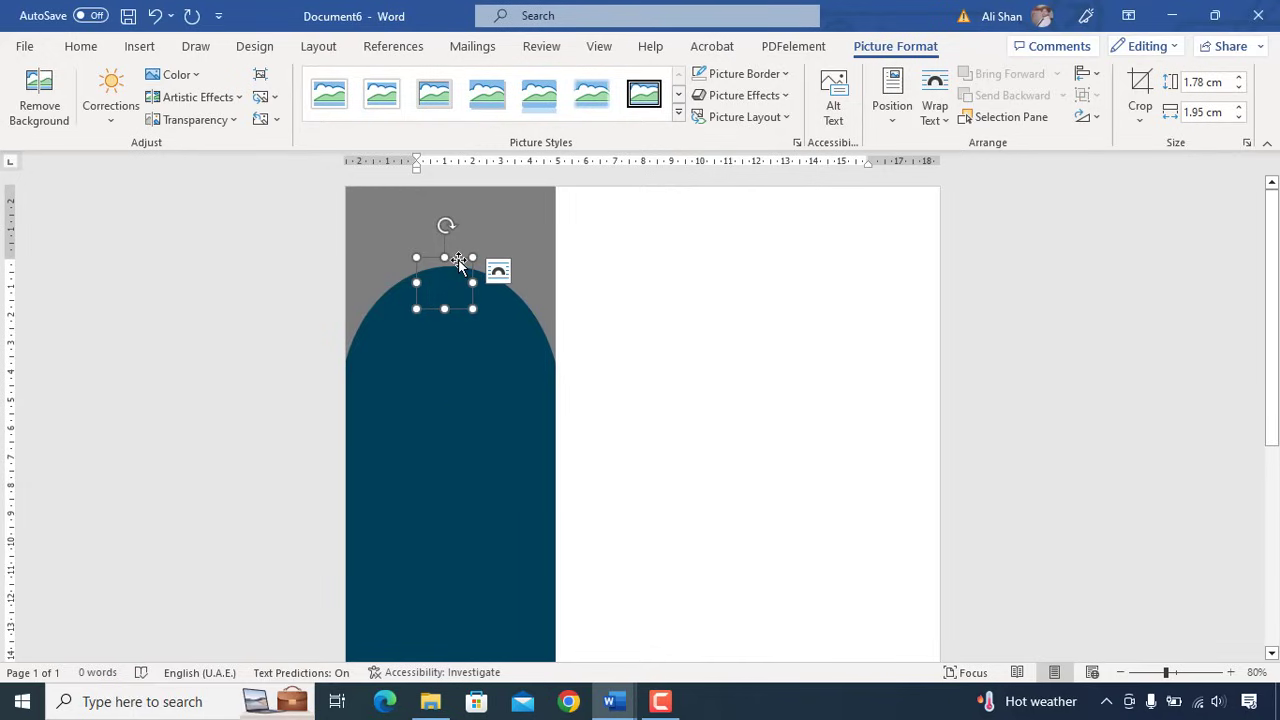
{"action": "left_click", "coordinate": [938, 120]}
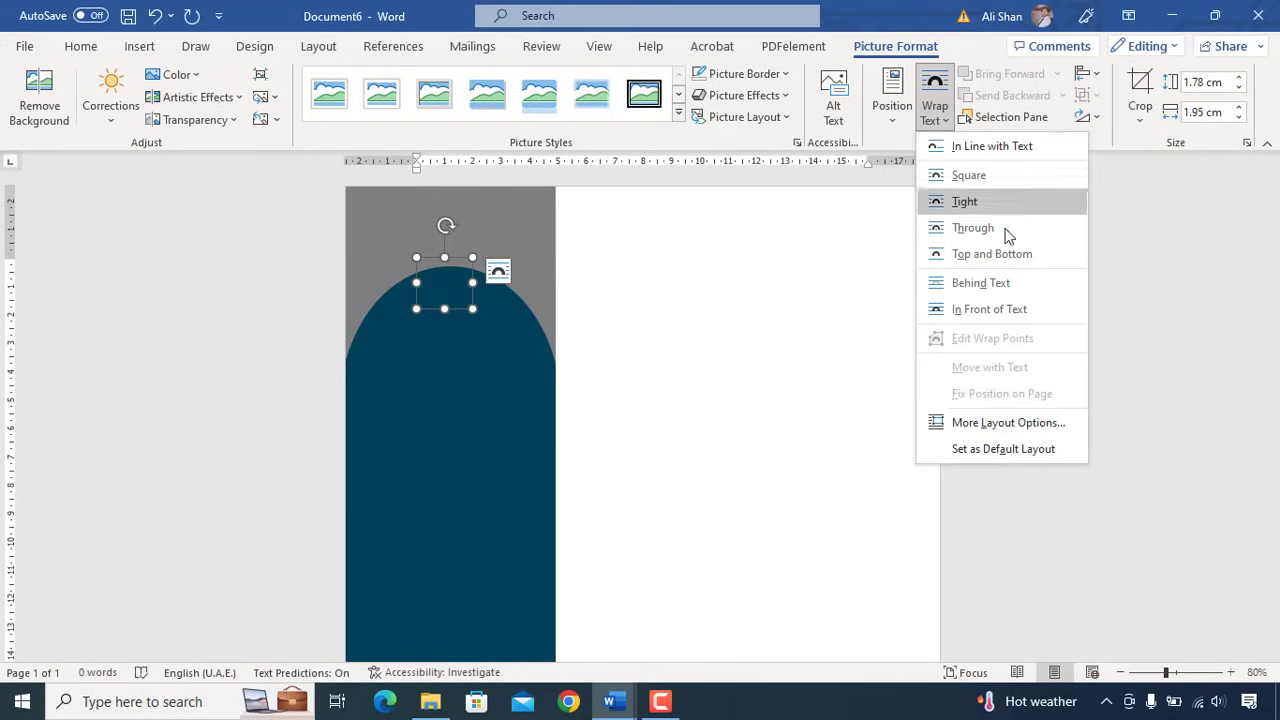
{"action": "left_click", "coordinate": [1018, 313]}
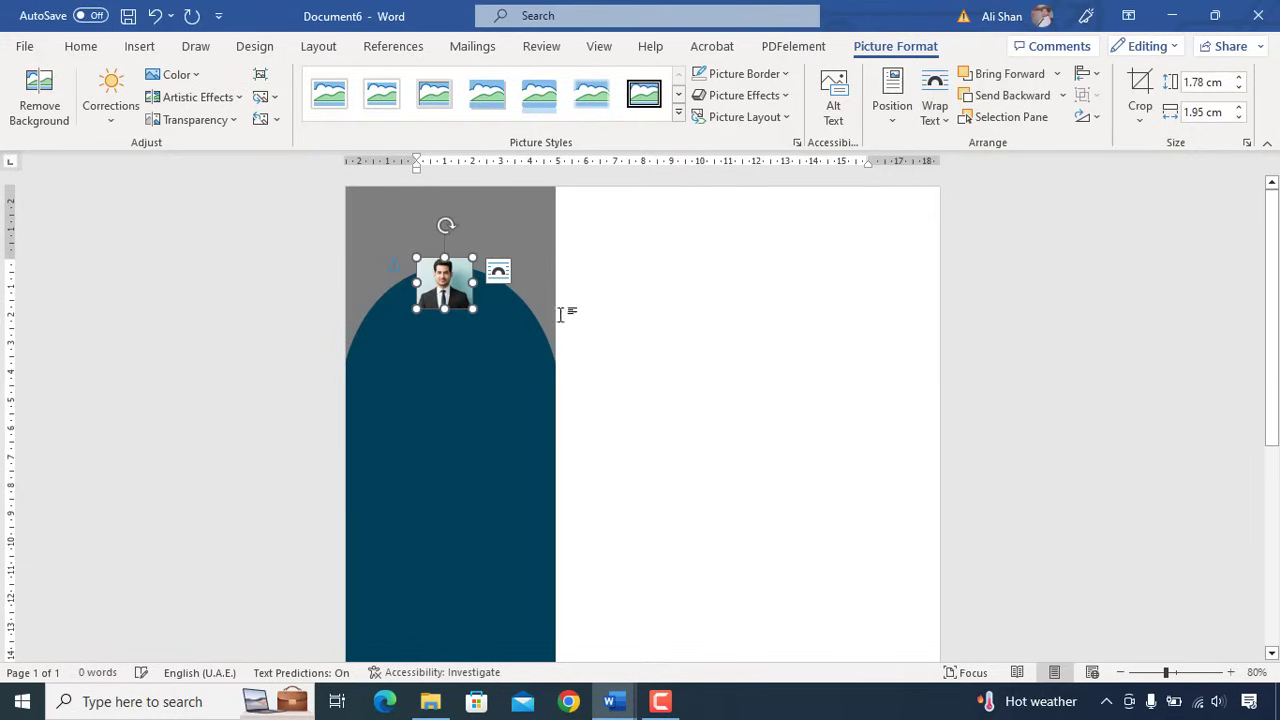
{"action": "left_click_drag", "start_coordinate": [472, 309], "coordinate": [464, 366]}
- Crop the photo to an oval and centre the enlarged circle on the arch
{"action": "left_click", "coordinate": [1140, 118]}
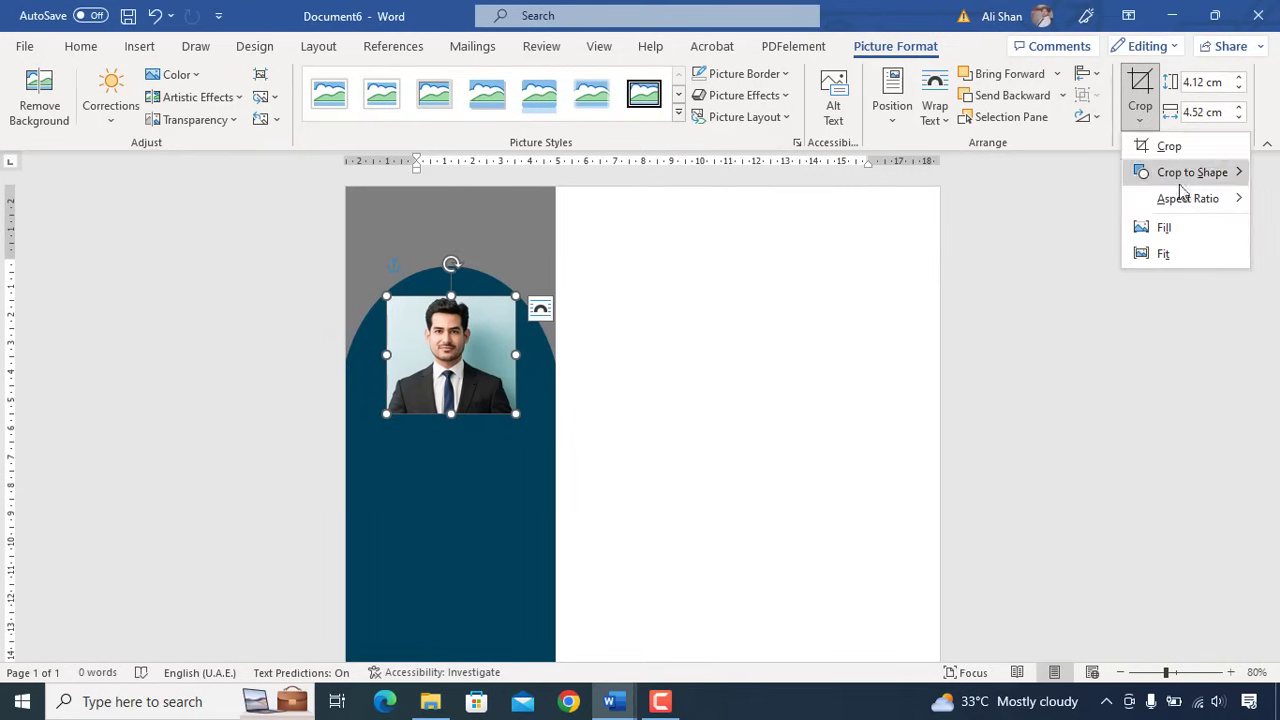
{"action": "mouse_move", "coordinate": [1196, 185]}
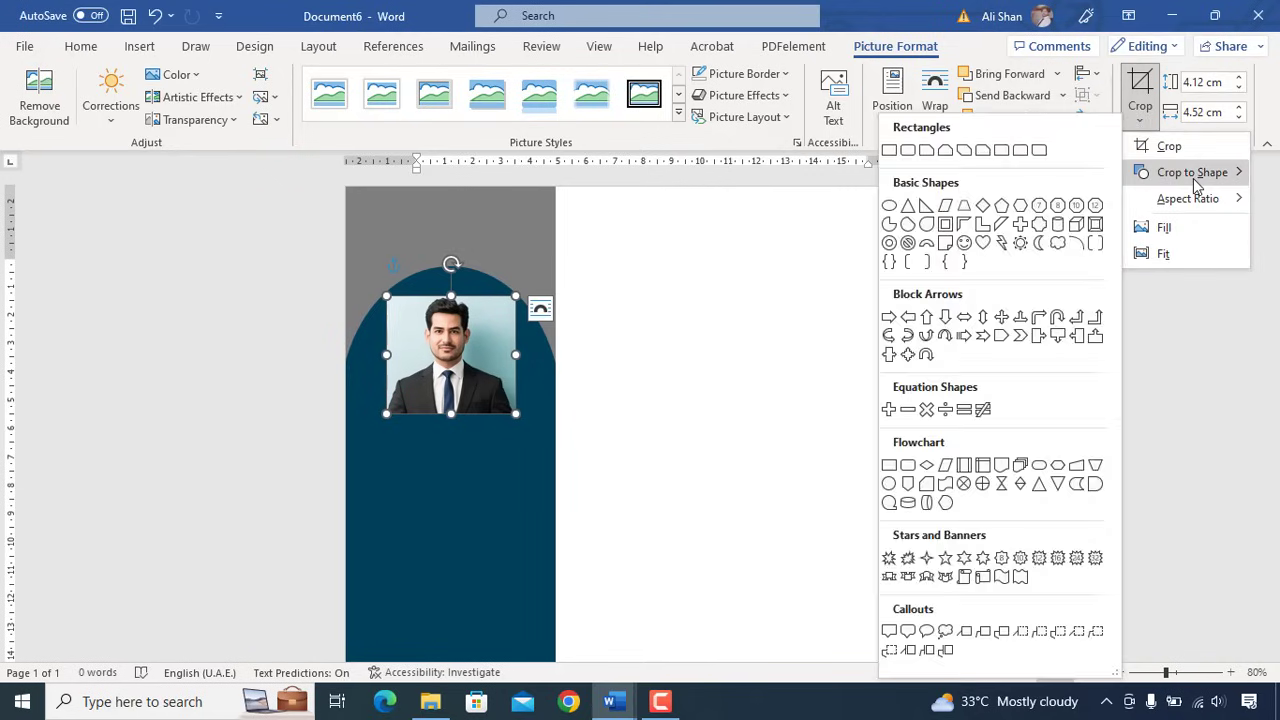
{"action": "left_click", "coordinate": [889, 206]}
{"action": "left_click_drag", "start_coordinate": [514, 415], "coordinate": [497, 352]}
- Give the circular photo a 3 pt picture border
{"action": "left_click", "coordinate": [744, 95]}
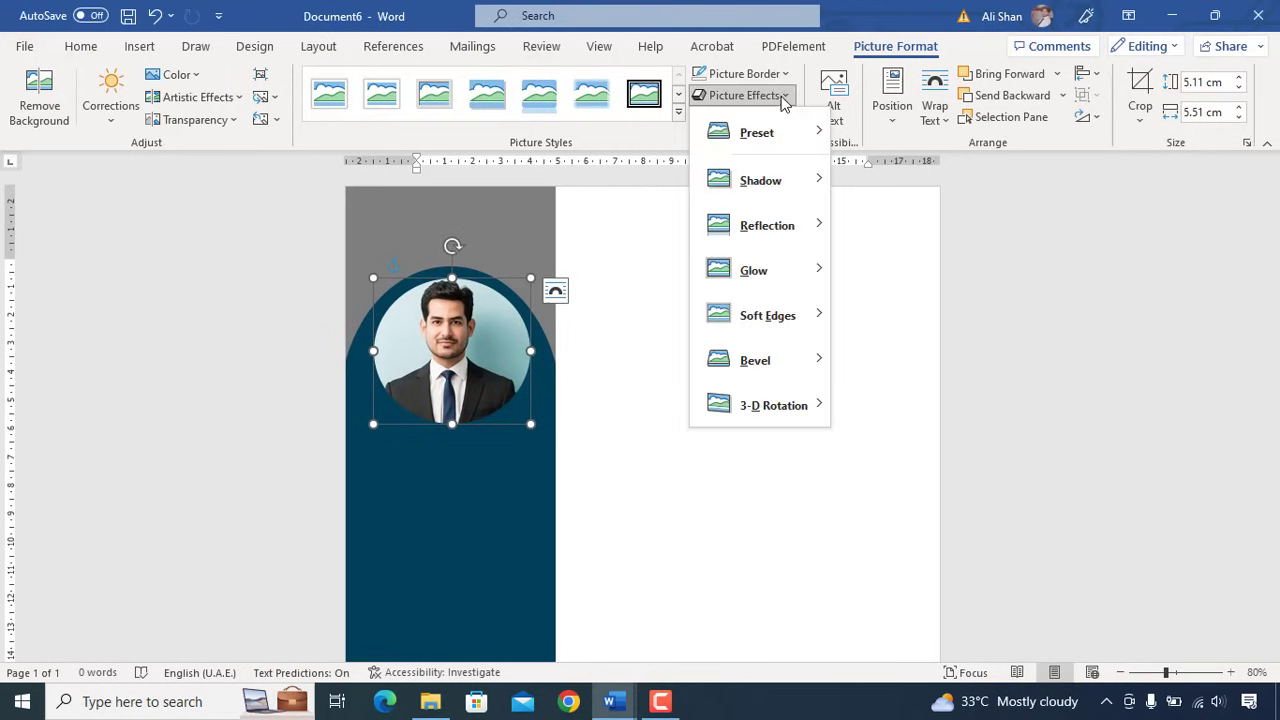
{"action": "left_click", "coordinate": [744, 73]}
{"action": "mouse_move", "coordinate": [810, 400]}
{"action": "left_click", "coordinate": [930, 536]}
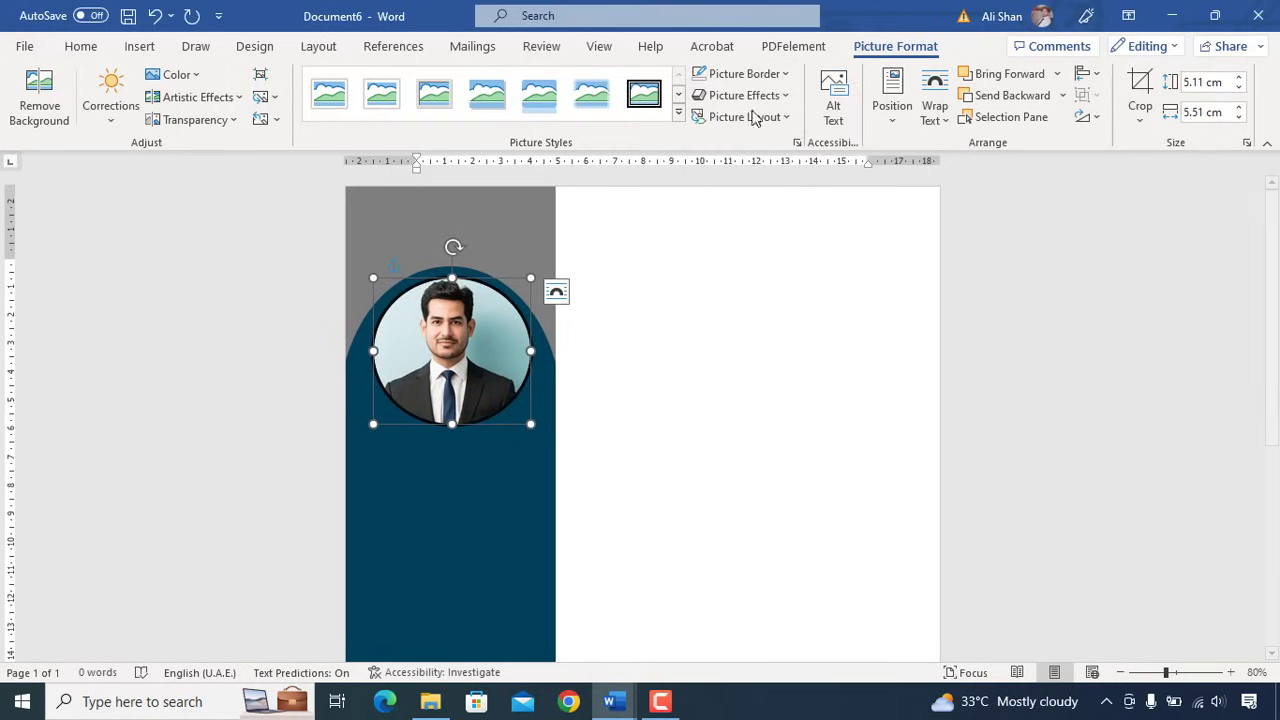
{"action": "left_click", "coordinate": [744, 73]}
{"action": "left_click", "coordinate": [682, 224]}
- Draw a text box at the top of the sidebar set to Arial 22
{"action": "left_click", "coordinate": [140, 47]}
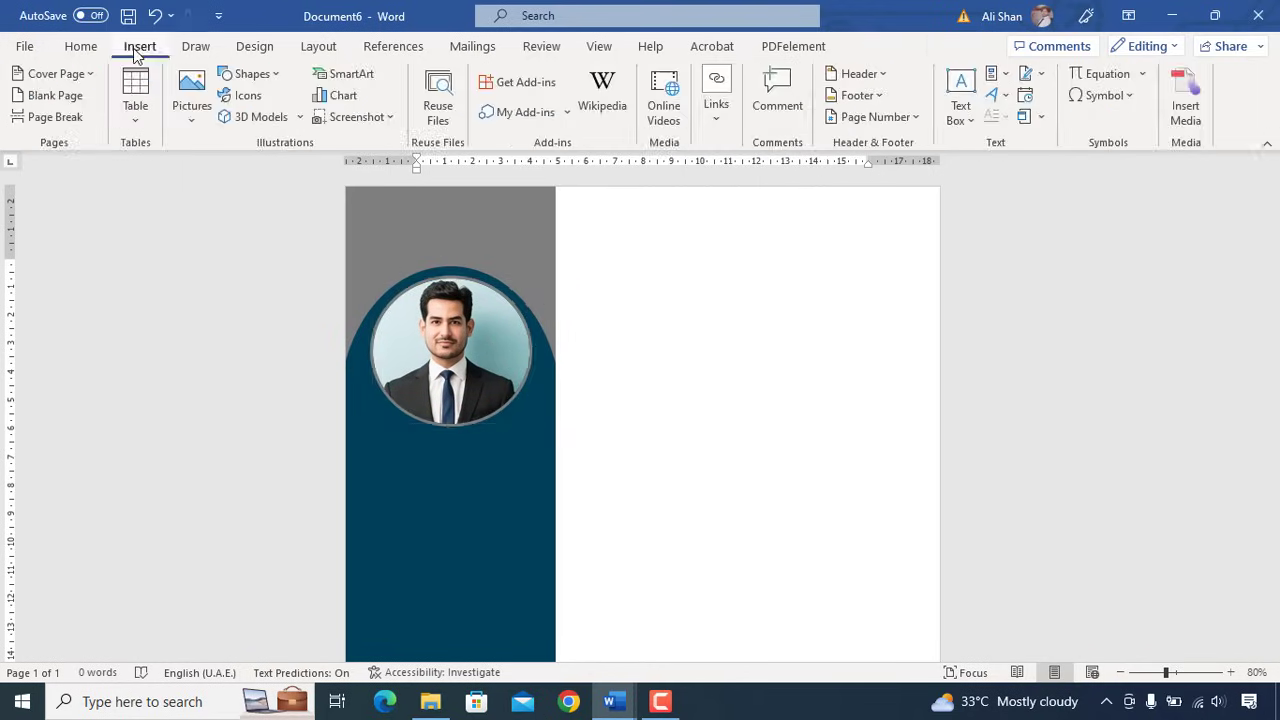
{"action": "left_click", "coordinate": [246, 74]}
{"action": "left_click", "coordinate": [225, 121]}
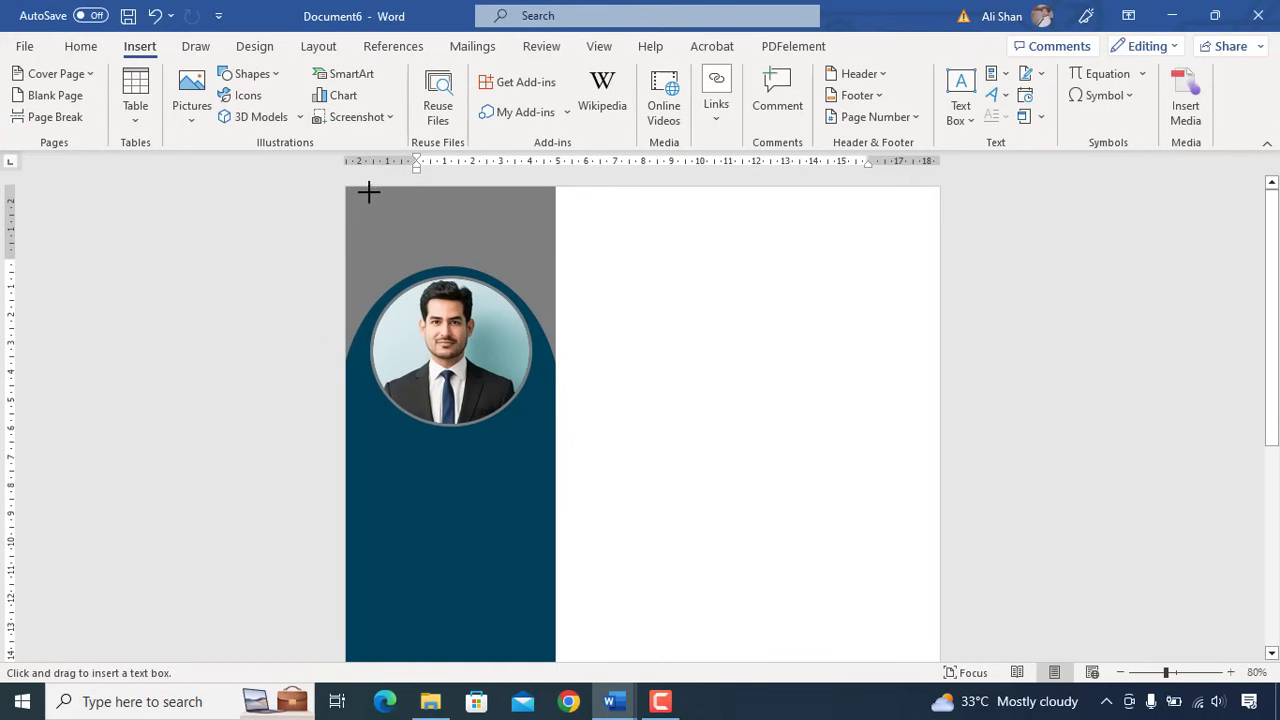
{"action": "left_click_drag", "start_coordinate": [362, 198], "coordinate": [533, 232]}
{"action": "left_click", "coordinate": [80, 46]}
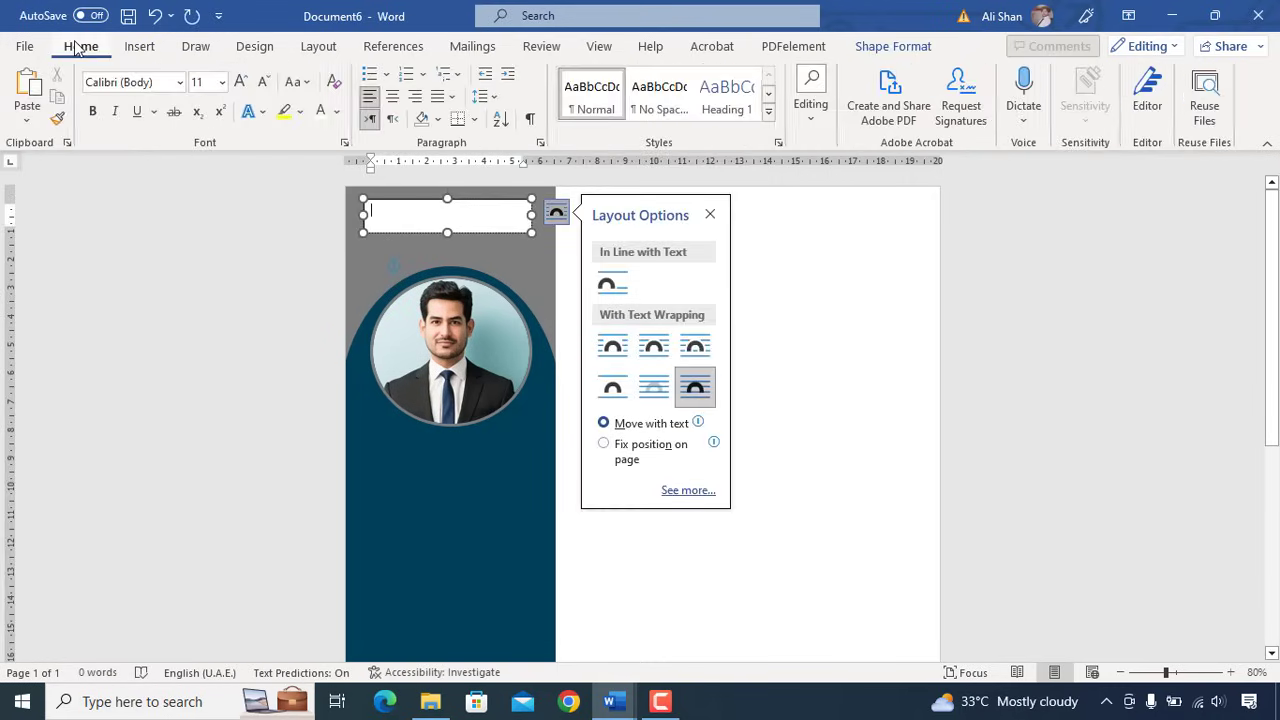
{"action": "left_click", "coordinate": [222, 82]}
{"action": "left_click", "coordinate": [206, 299]}
{"action": "left_click", "coordinate": [181, 82]}
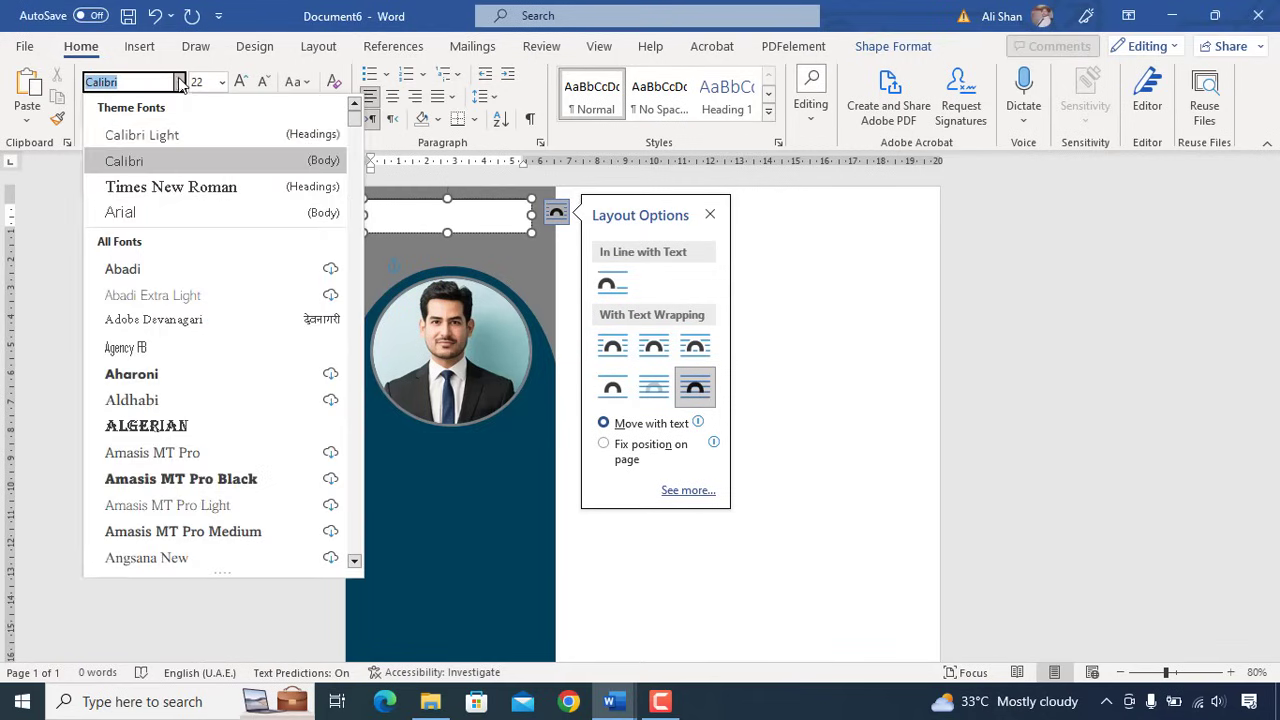
{"action": "left_click", "coordinate": [149, 210]}
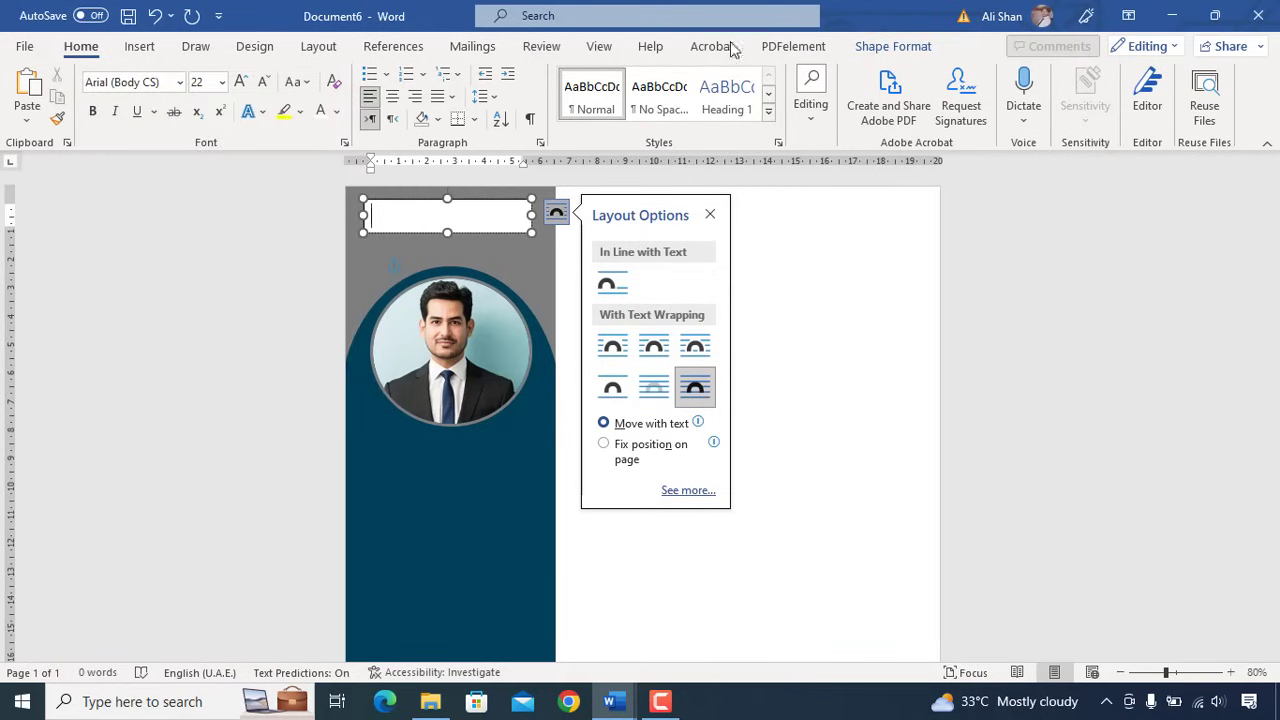
- Remove the text box's fill and outline, then type the candidate's name
{"action": "left_click", "coordinate": [893, 46]}
{"action": "left_click", "coordinate": [411, 73]}
{"action": "left_click", "coordinate": [419, 333]}
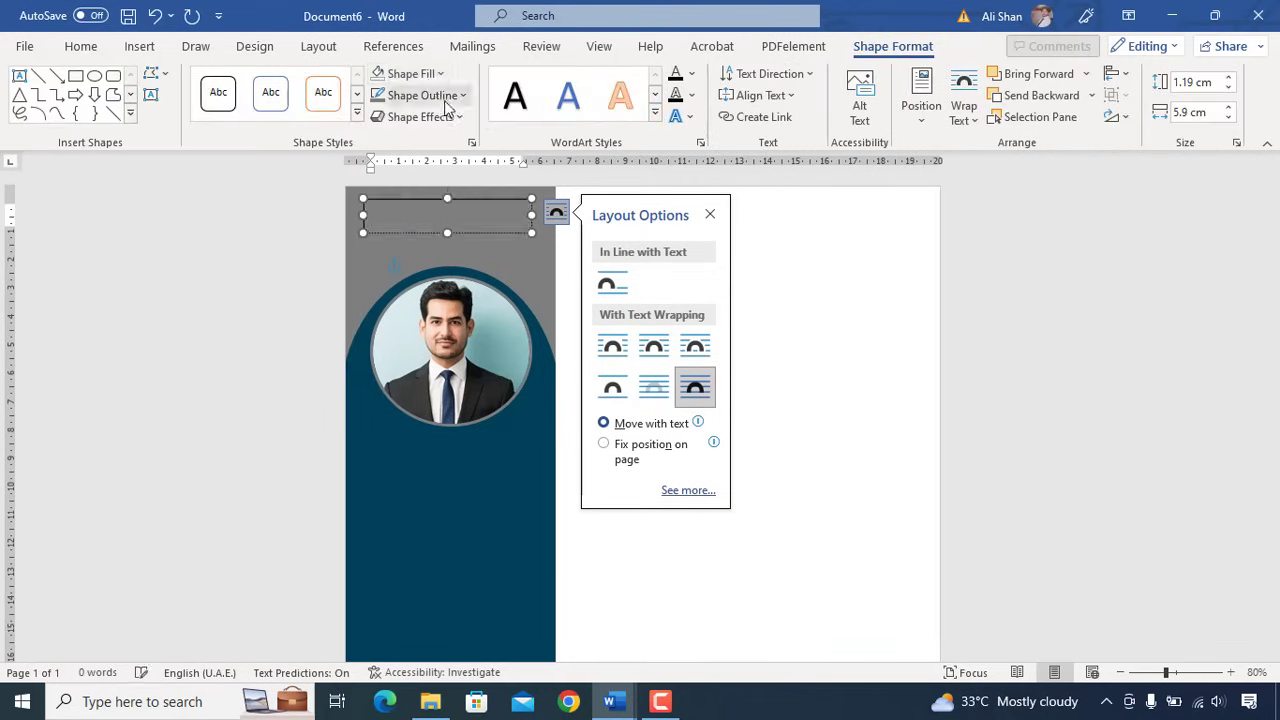
{"action": "left_click", "coordinate": [422, 95]}
{"action": "left_click", "coordinate": [420, 352]}
- Make the name white, bold, italic and centred
{"action": "left_click", "coordinate": [98, 50]}
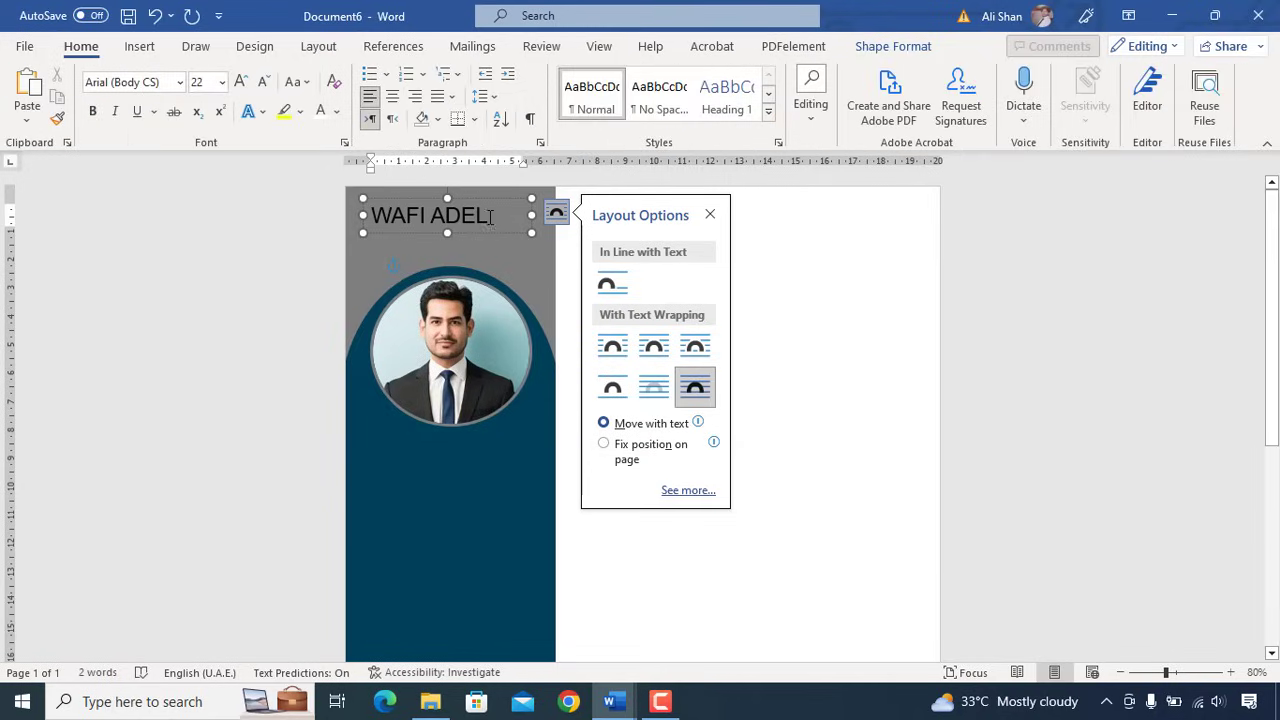
{"action": "left_click_drag", "start_coordinate": [488, 215], "coordinate": [345, 212]}
{"action": "left_click", "coordinate": [337, 111]}
{"action": "left_click", "coordinate": [322, 122]}
{"action": "left_click", "coordinate": [92, 111]}
{"action": "left_click", "coordinate": [114, 111]}
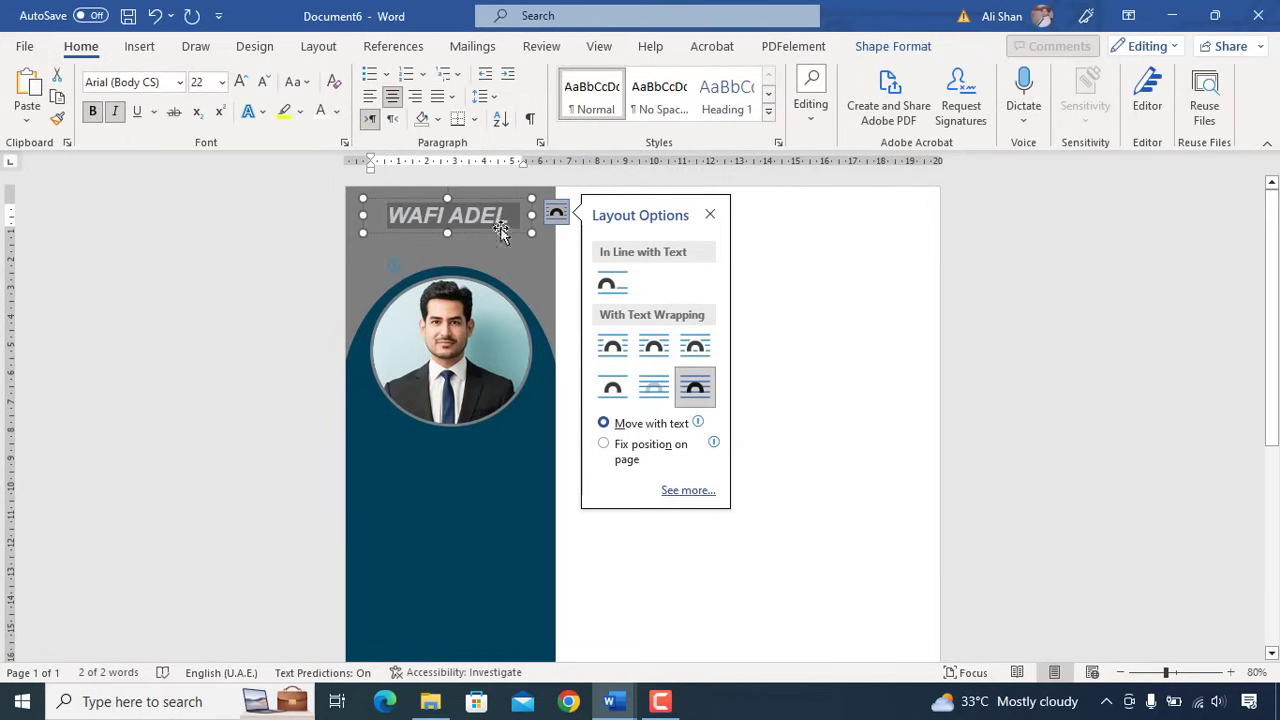
{"action": "left_click", "coordinate": [392, 95]}
{"action": "left_click", "coordinate": [428, 235]}
- Copy the name box below and change it to 'Civil Engineer' at size 18
{"action": "left_click_drag", "start_coordinate": [428, 235], "coordinate": [427, 255]}
{"action": "left_click_drag", "start_coordinate": [510, 240], "coordinate": [388, 240]}
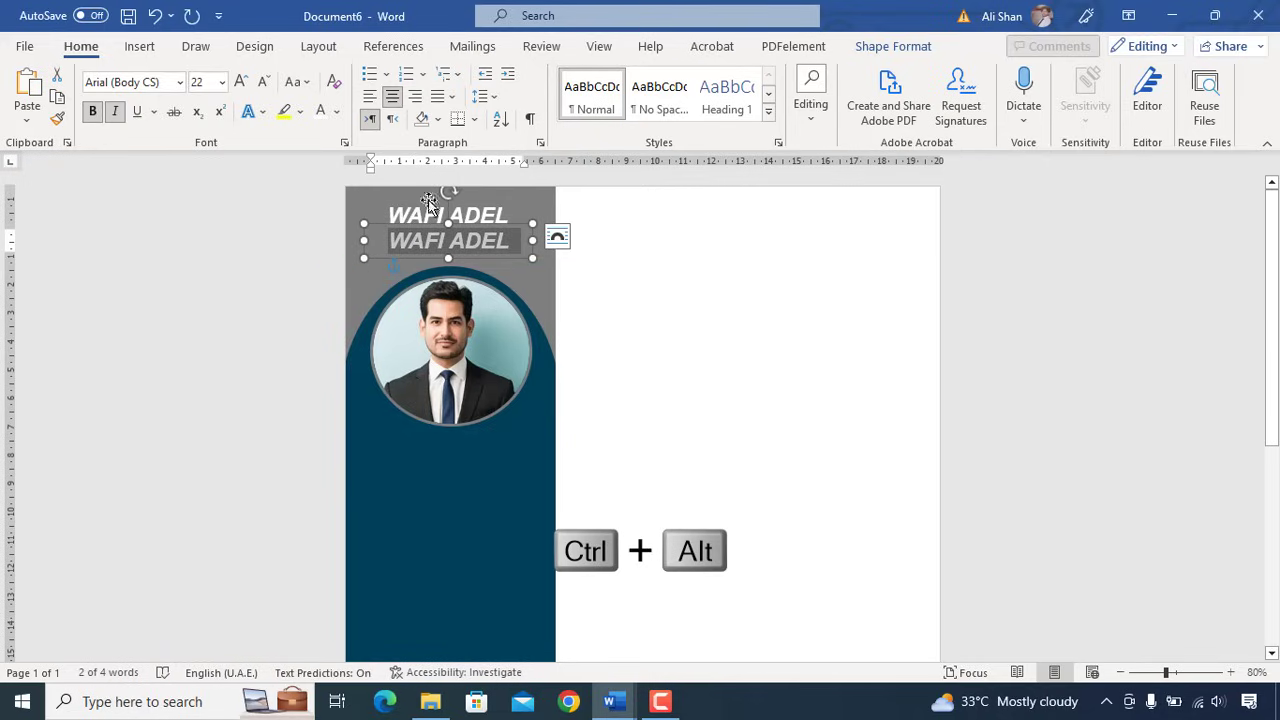
{"action": "left_click", "coordinate": [222, 82]}
{"action": "left_click", "coordinate": [206, 257]}
{"action": "key", "text": "ctrl+alt+c"}
{"action": "type", "text": "Civil Engineer"}
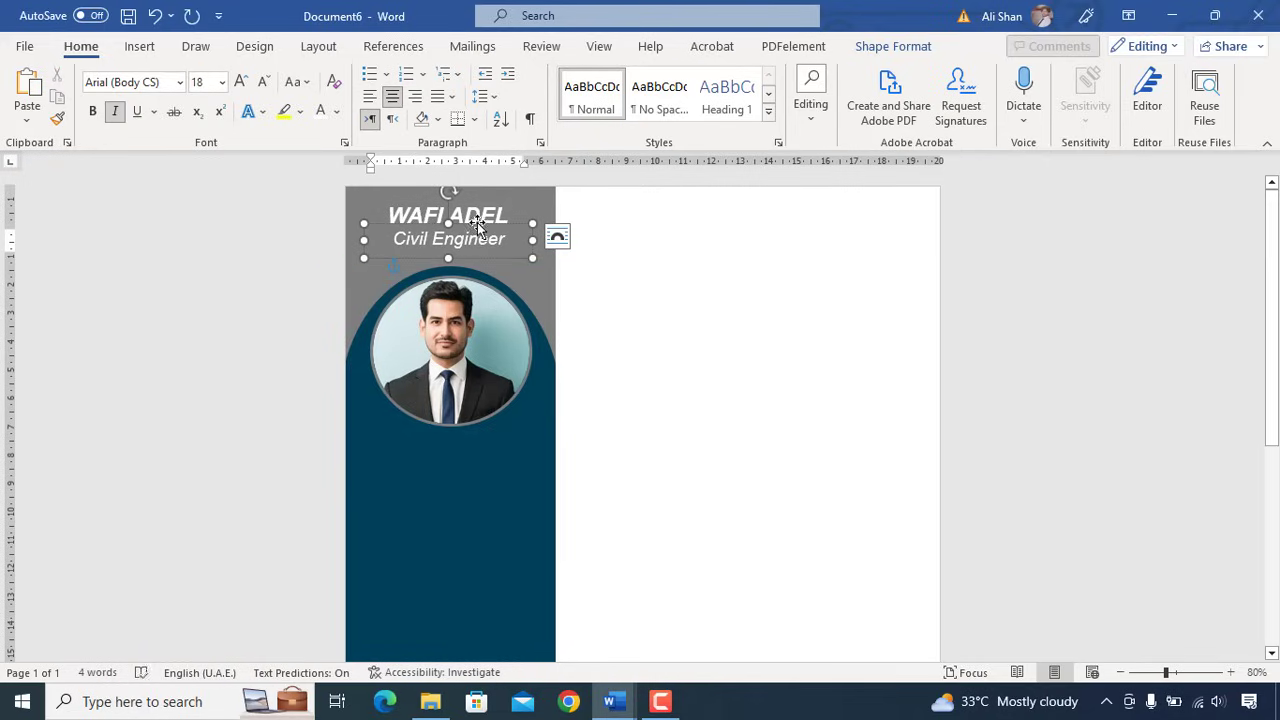
- Copy the title box down the sidebar as a left-aligned 'Contact Details' heading
{"action": "left_click_drag", "start_coordinate": [477, 222], "coordinate": [405, 478]}
{"action": "key", "text": "ctrl+l"}
{"action": "type", "text": "Contact Details"}
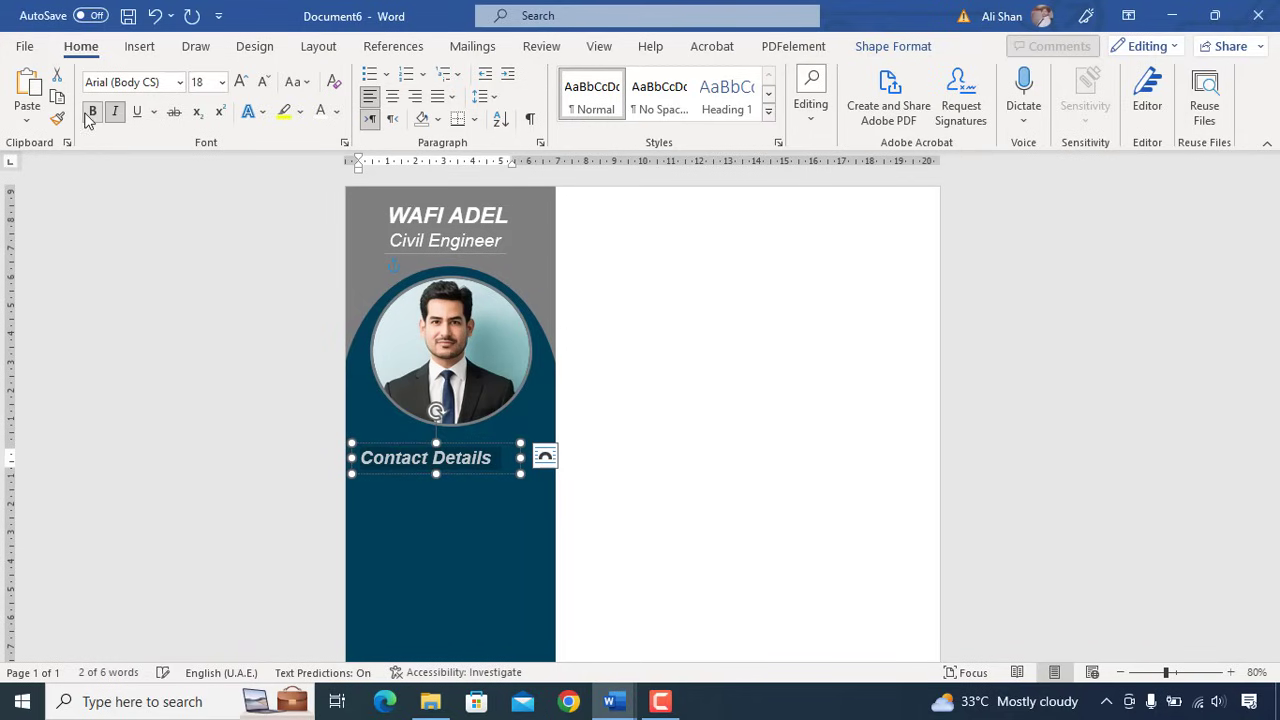
{"action": "left_click", "coordinate": [486, 466]}
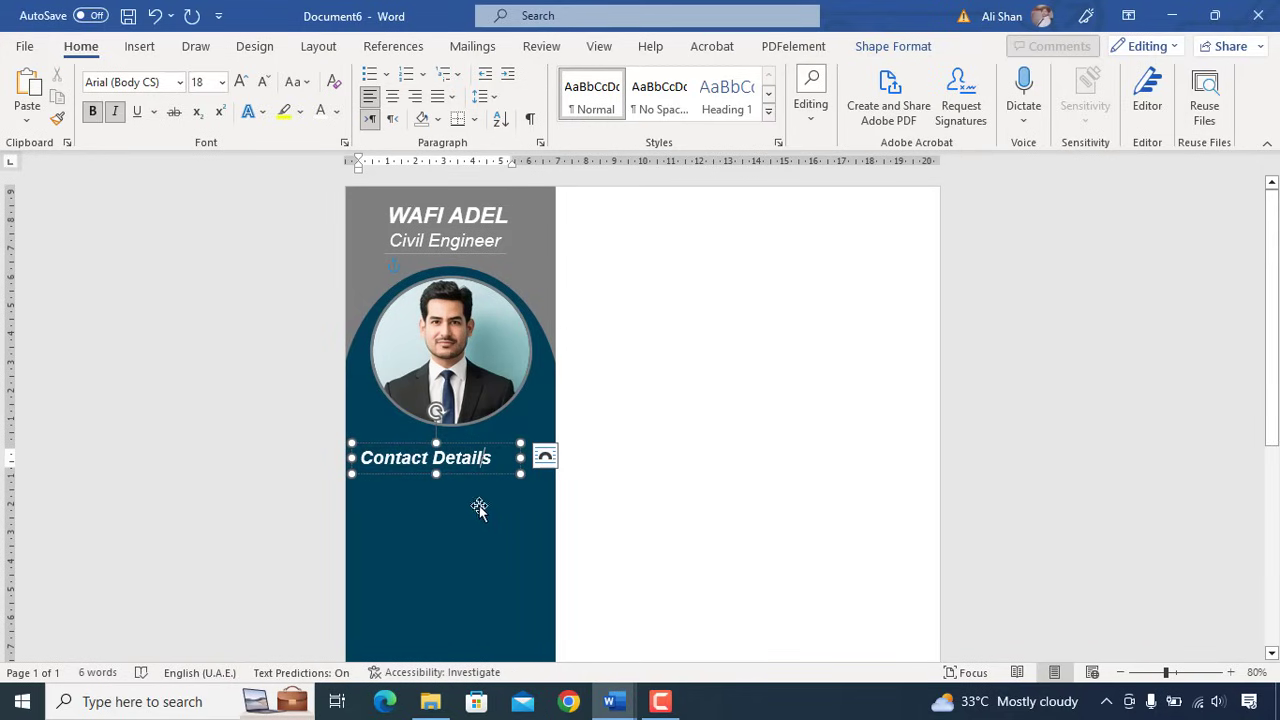
- Draw a straight line under Contact Details and give it a light shape style
{"action": "left_click", "coordinate": [139, 46]}
{"action": "left_click", "coordinate": [252, 73]}
{"action": "left_click", "coordinate": [314, 245]}
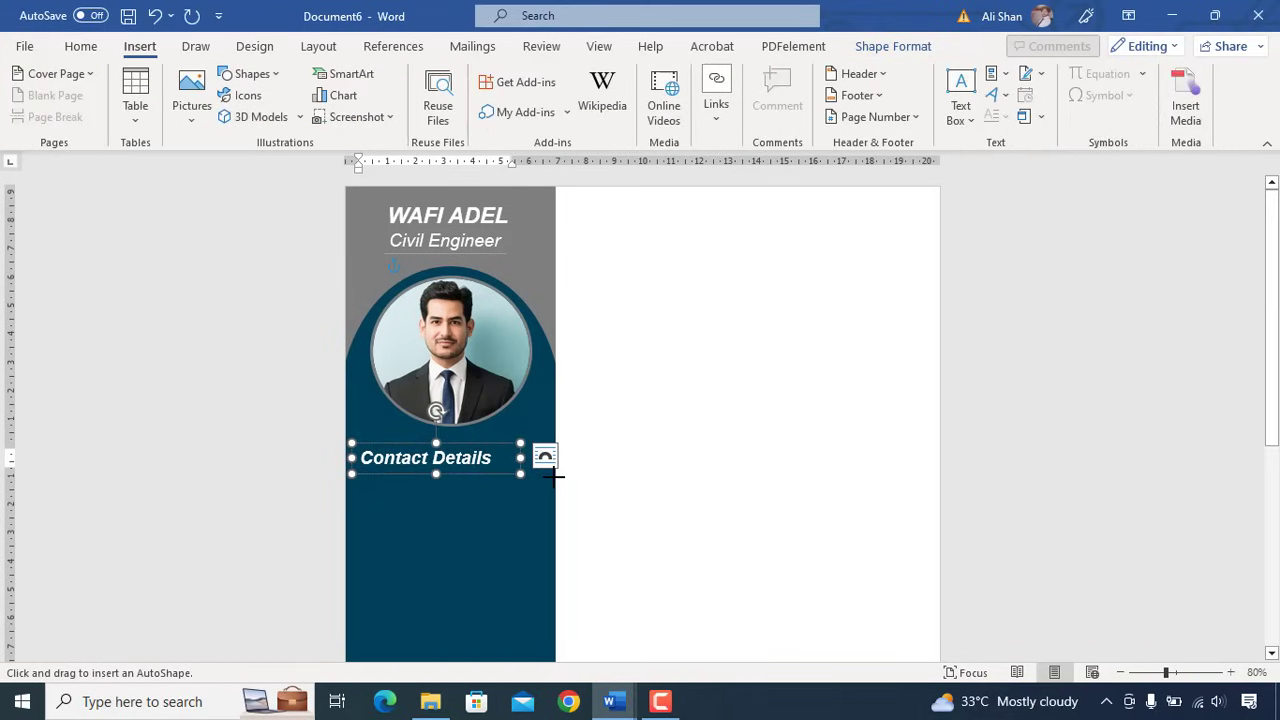
{"action": "left_click_drag", "start_coordinate": [557, 476], "coordinate": [512, 476]}
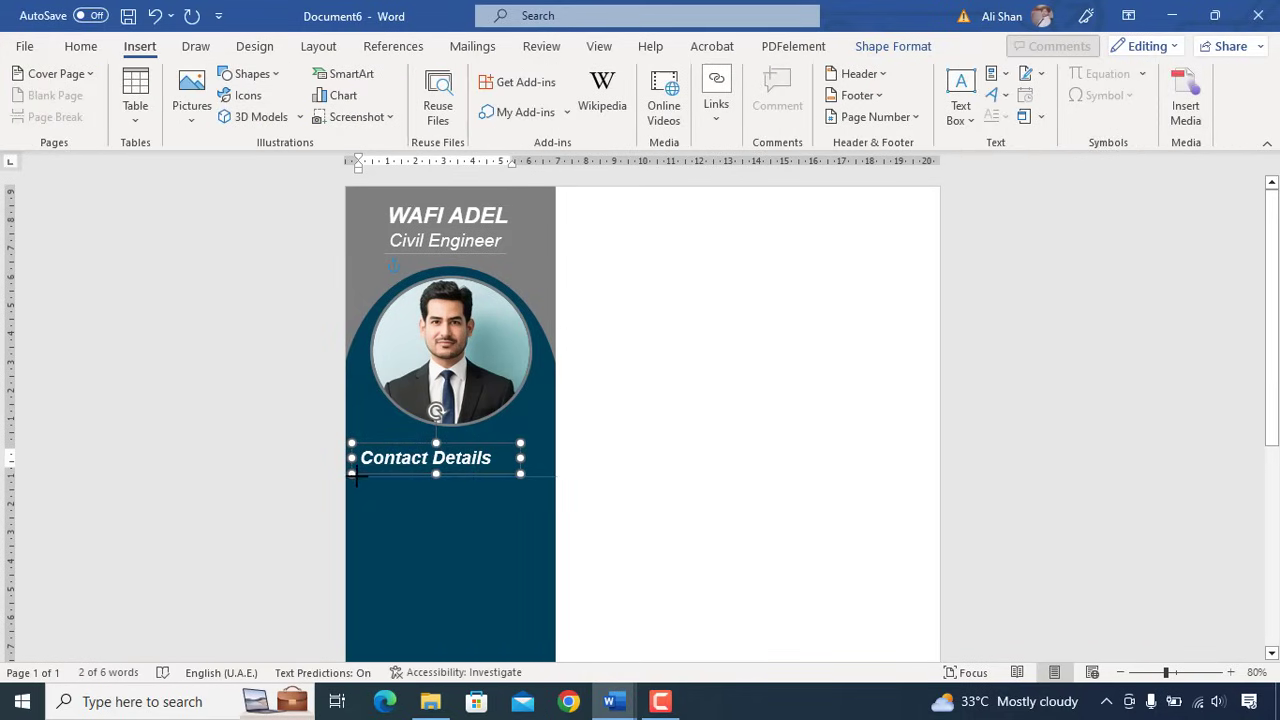
{"action": "left_click_drag", "start_coordinate": [357, 476], "coordinate": [352, 476]}
{"action": "left_click", "coordinate": [362, 116]}
{"action": "left_click", "coordinate": [389, 277]}
{"action": "left_click", "coordinate": [629, 388]}
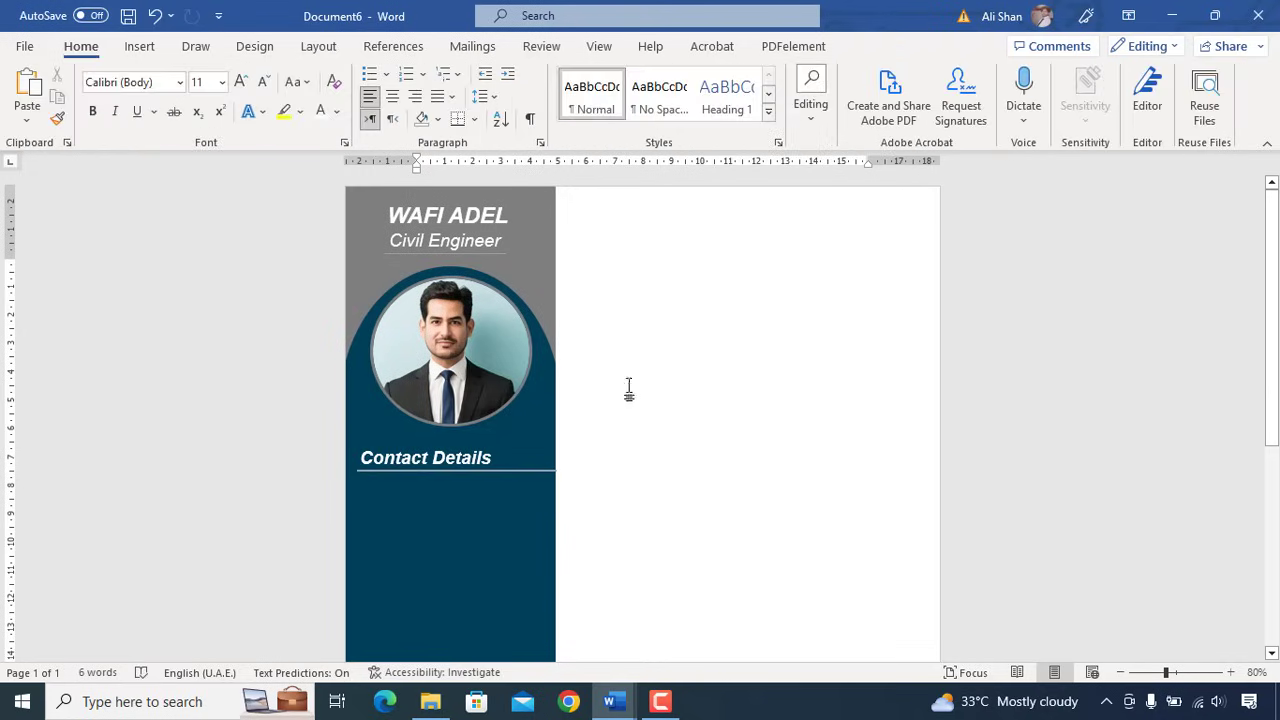
{"action": "left_click", "coordinate": [522, 472]}
{"action": "scroll", "coordinate": [455, 495], "scroll_direction": "down", "scroll_amount": 1}
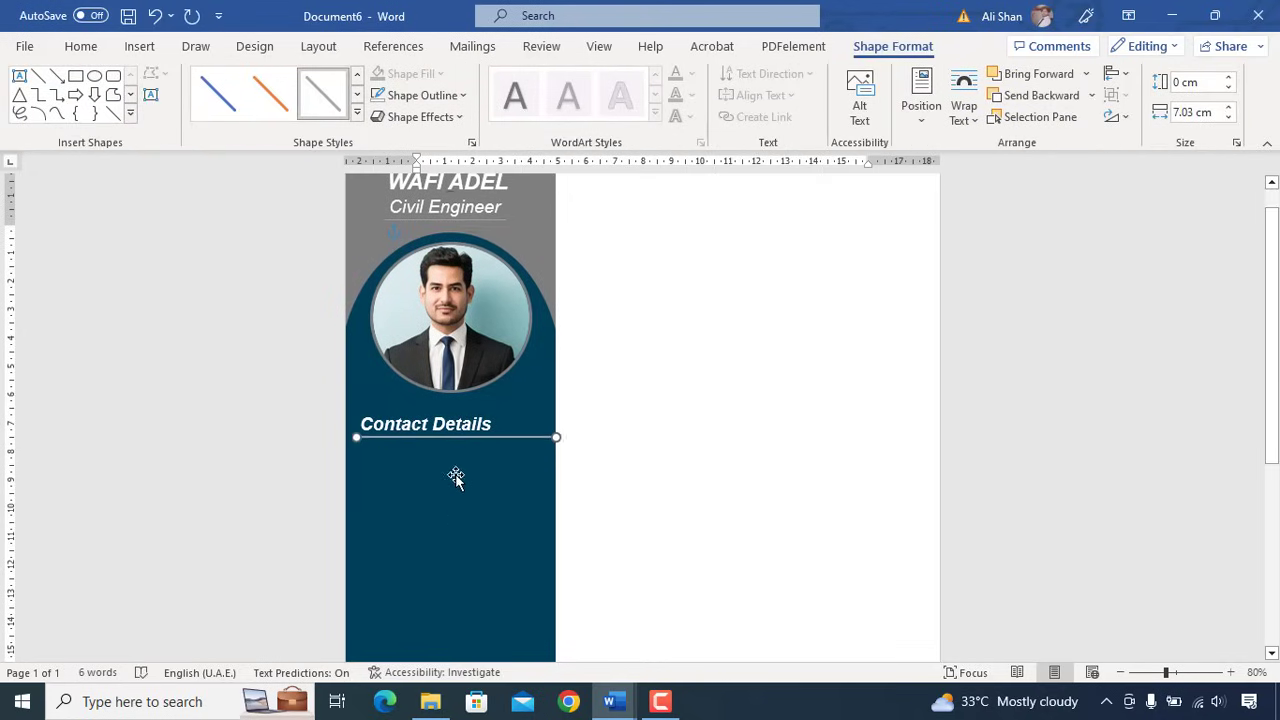
{"action": "left_click", "coordinate": [678, 425]}
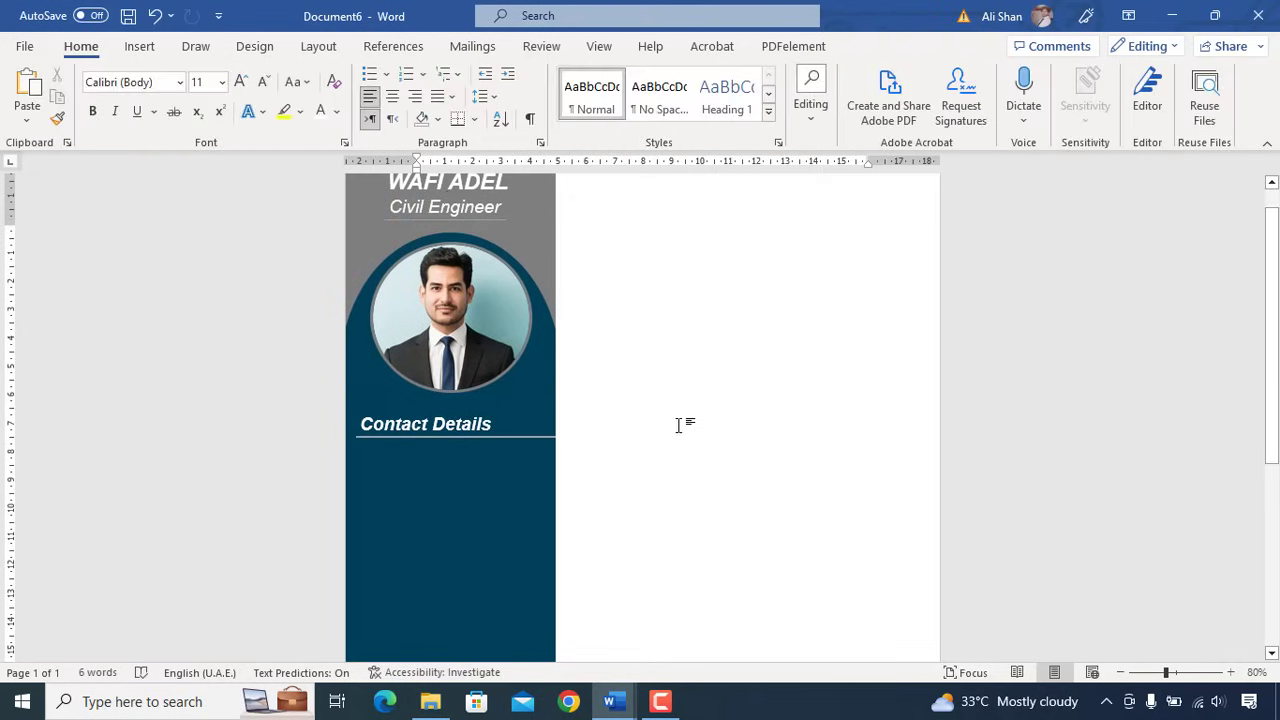
- Insert the 'phone' stock icon, move it below Contact Details, and shrink it
{"action": "left_click", "coordinate": [140, 47]}
{"action": "left_click", "coordinate": [252, 97]}
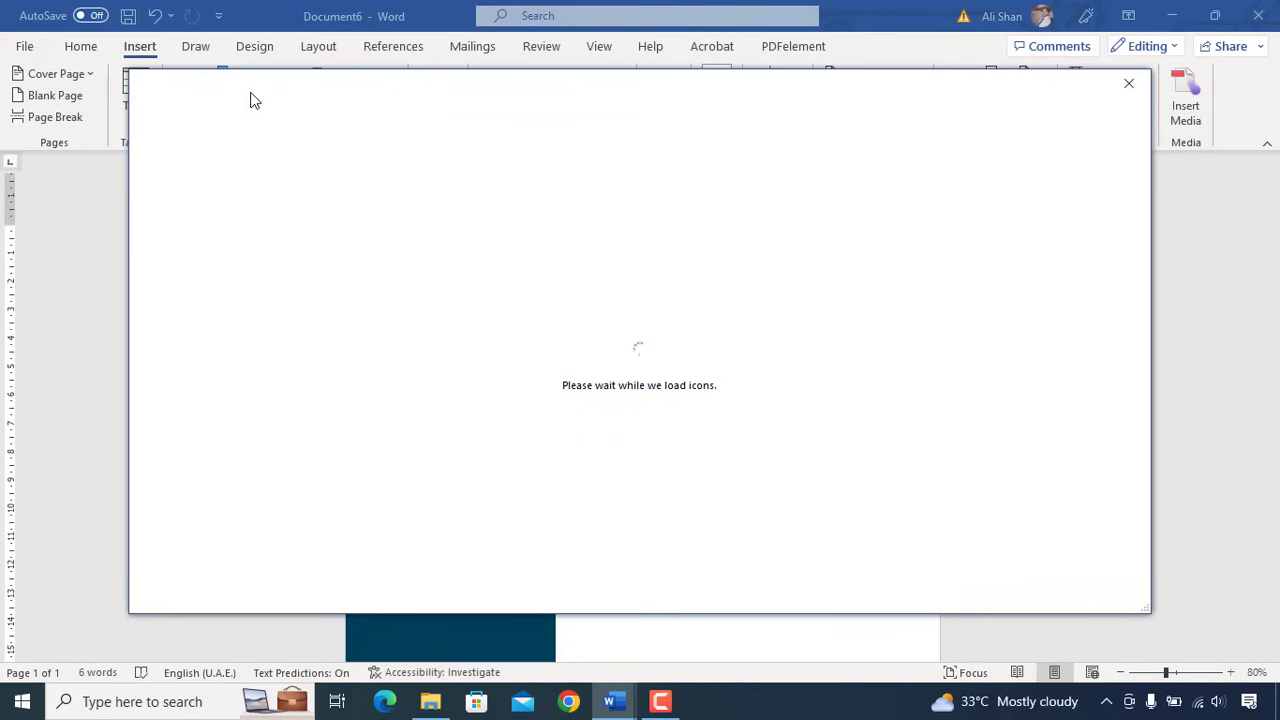
{"action": "type", "text": "phone"}
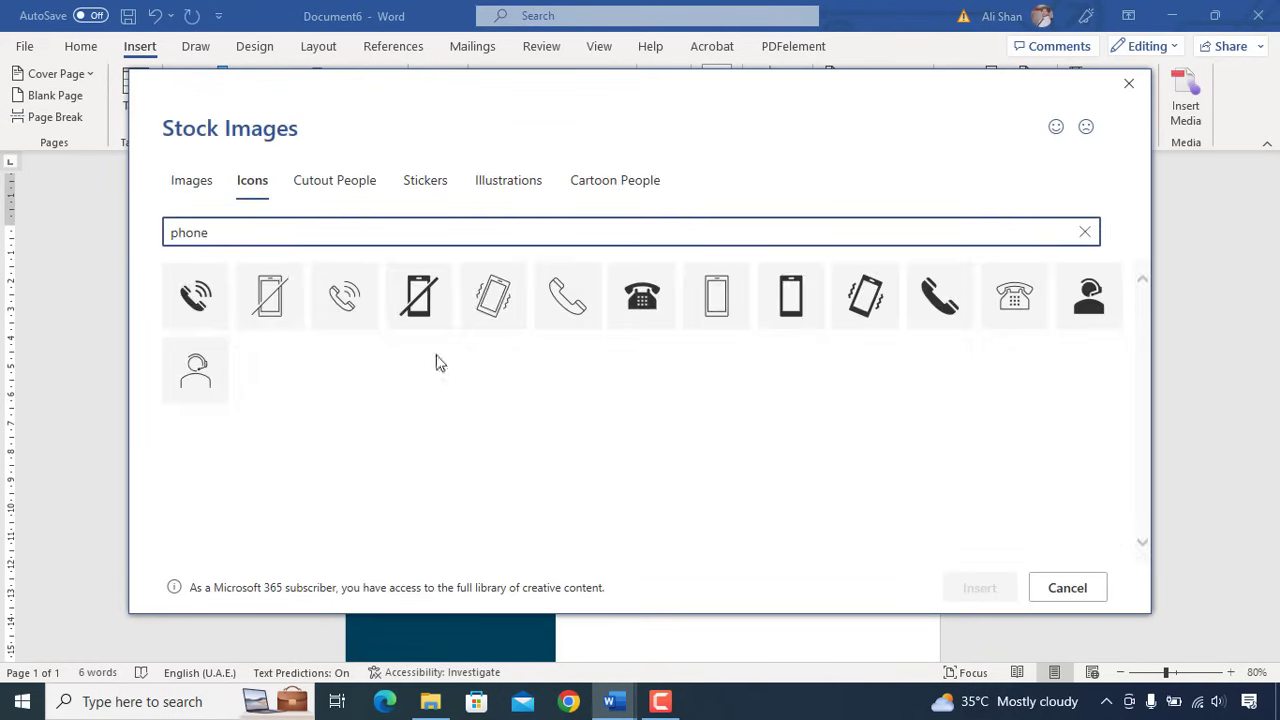
{"action": "double_click", "coordinate": [343, 296]}
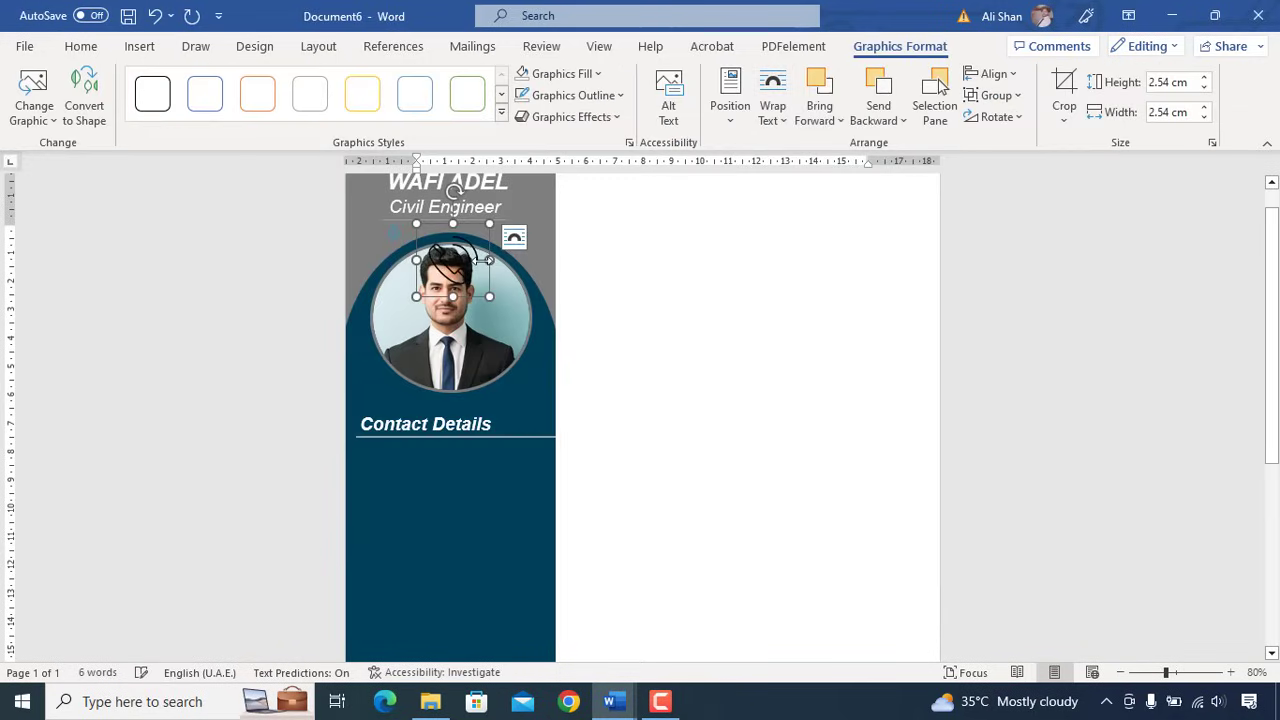
{"action": "left_click_drag", "start_coordinate": [452, 259], "coordinate": [390, 484]}
{"action": "left_click", "coordinate": [430, 390]}
- Copy the heading box beside the icon and paste the placeholder phone number into it
{"action": "left_click", "coordinate": [428, 405]}
{"action": "left_click_drag", "start_coordinate": [407, 409], "coordinate": [445, 445]}
{"action": "triple_click", "coordinate": [440, 459]}
{"action": "right_click", "coordinate": [416, 459]}
{"action": "left_click", "coordinate": [463, 219]}
{"action": "key", "text": "BackSpace"}
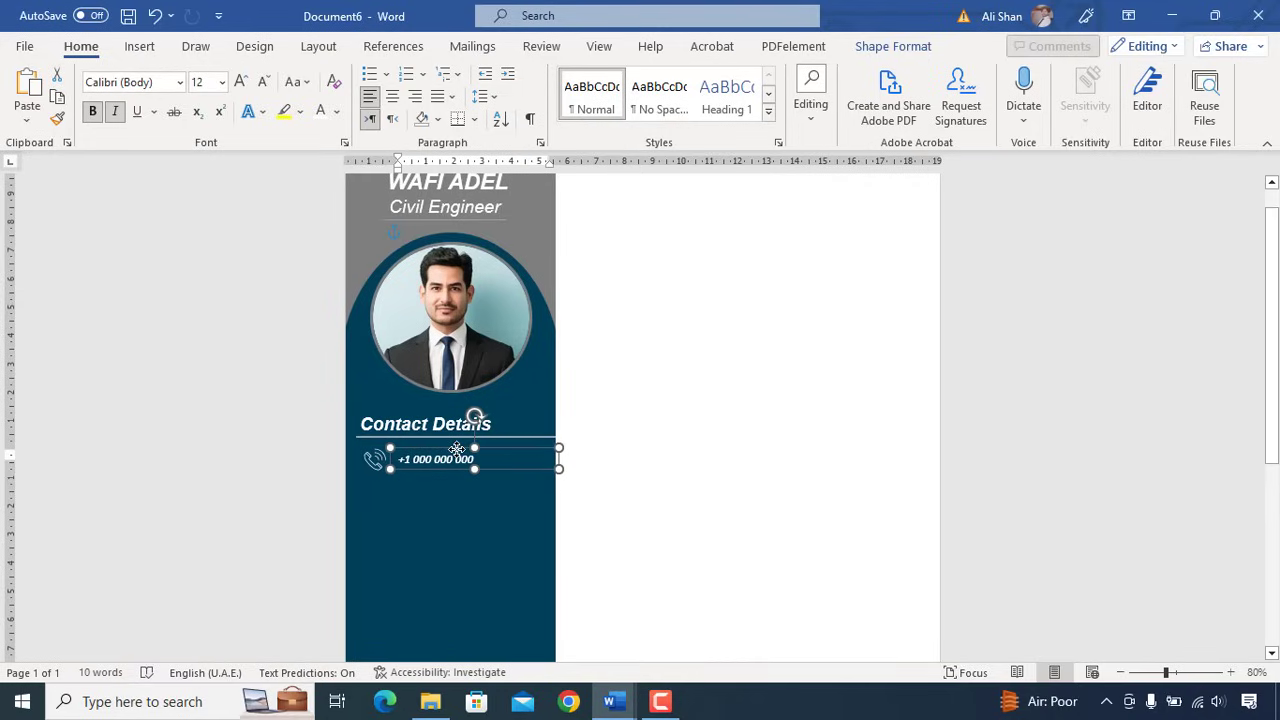
{"action": "left_click", "coordinate": [435, 447]}
{"action": "left_click", "coordinate": [378, 459]}
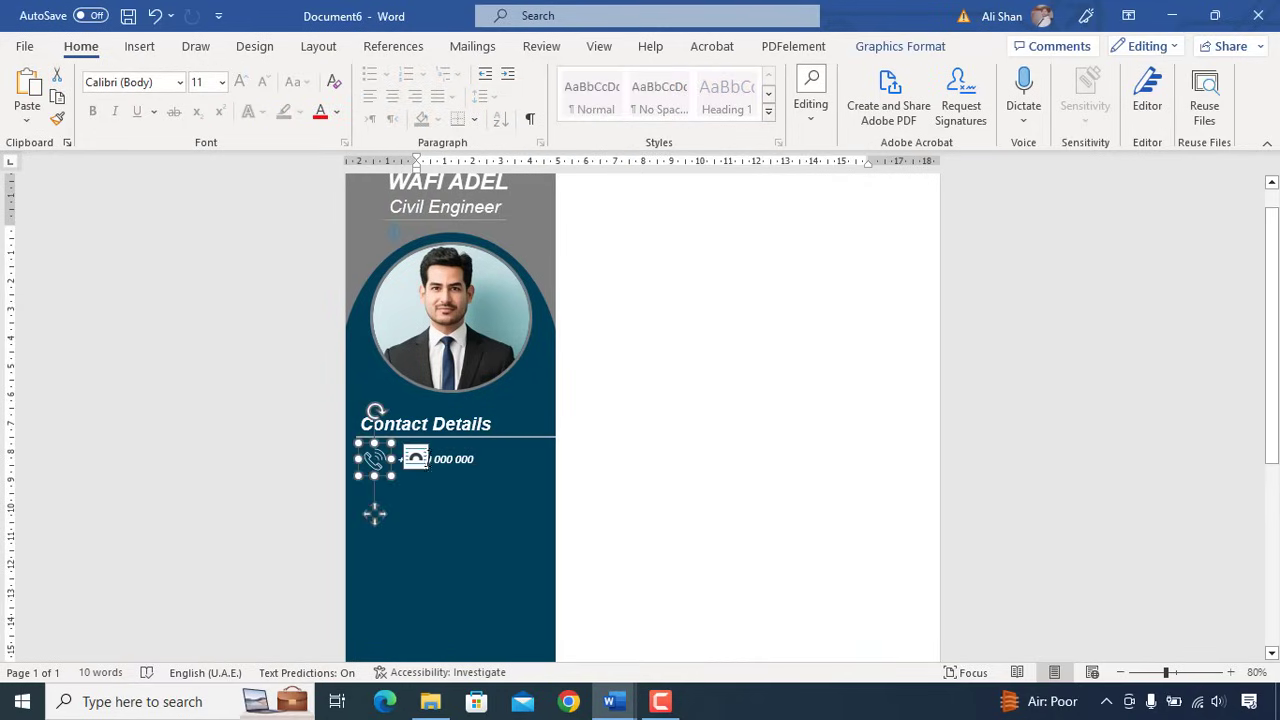
{"action": "left_click", "coordinate": [395, 456]}
{"action": "left_click", "coordinate": [377, 454], "text": "shift"}
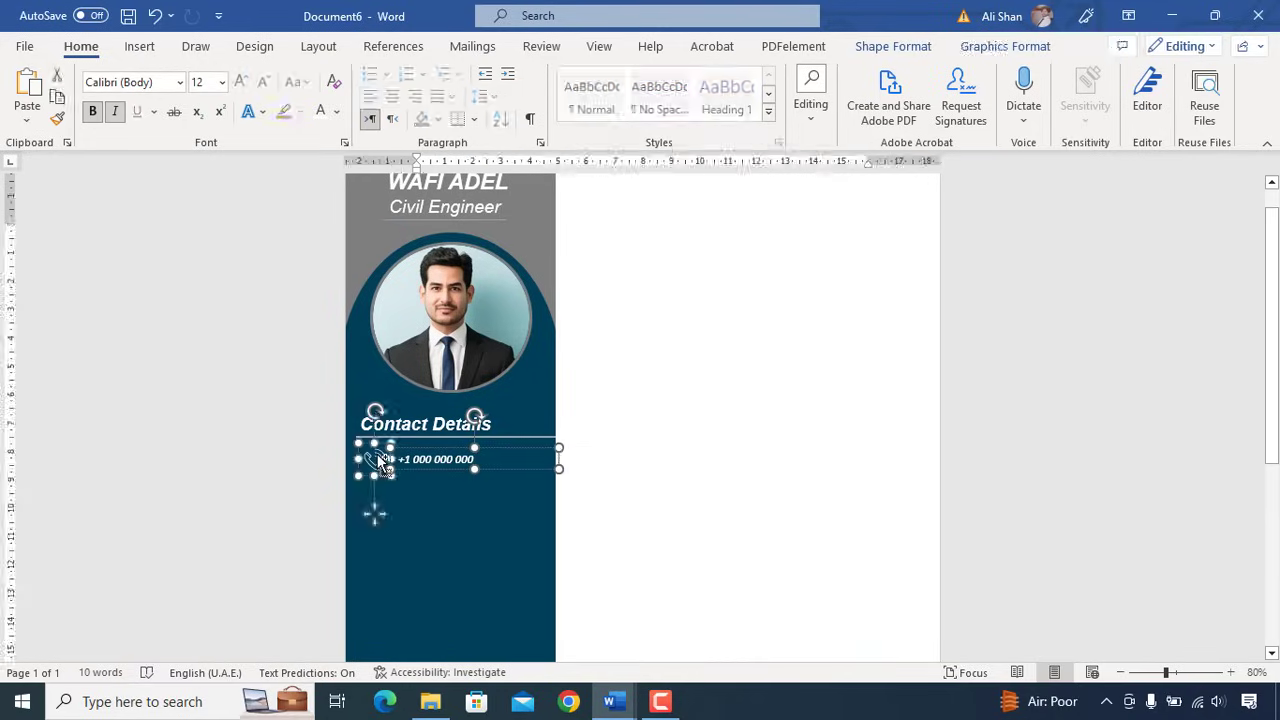
- Duplicate the phone row into an e-mail row with an envelope icon and the e-mail address
{"action": "left_click_drag", "start_coordinate": [431, 468], "coordinate": [429, 473]}
{"action": "key", "text": "Down"}
{"action": "key", "text": "Down"}
{"action": "key", "text": "Down"}
{"action": "left_click", "coordinate": [660, 510]}
{"action": "right_click", "coordinate": [371, 492]}
{"action": "mouse_move", "coordinate": [568, 196]}
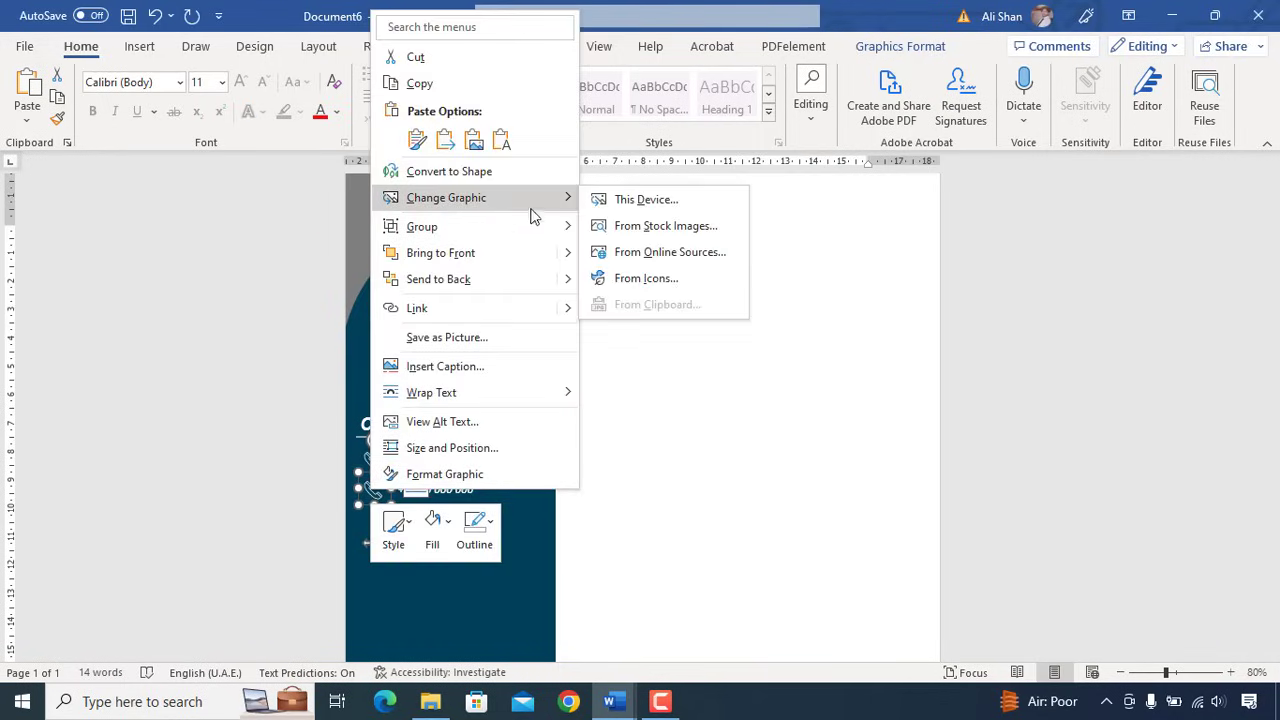
{"action": "left_click", "coordinate": [700, 277]}
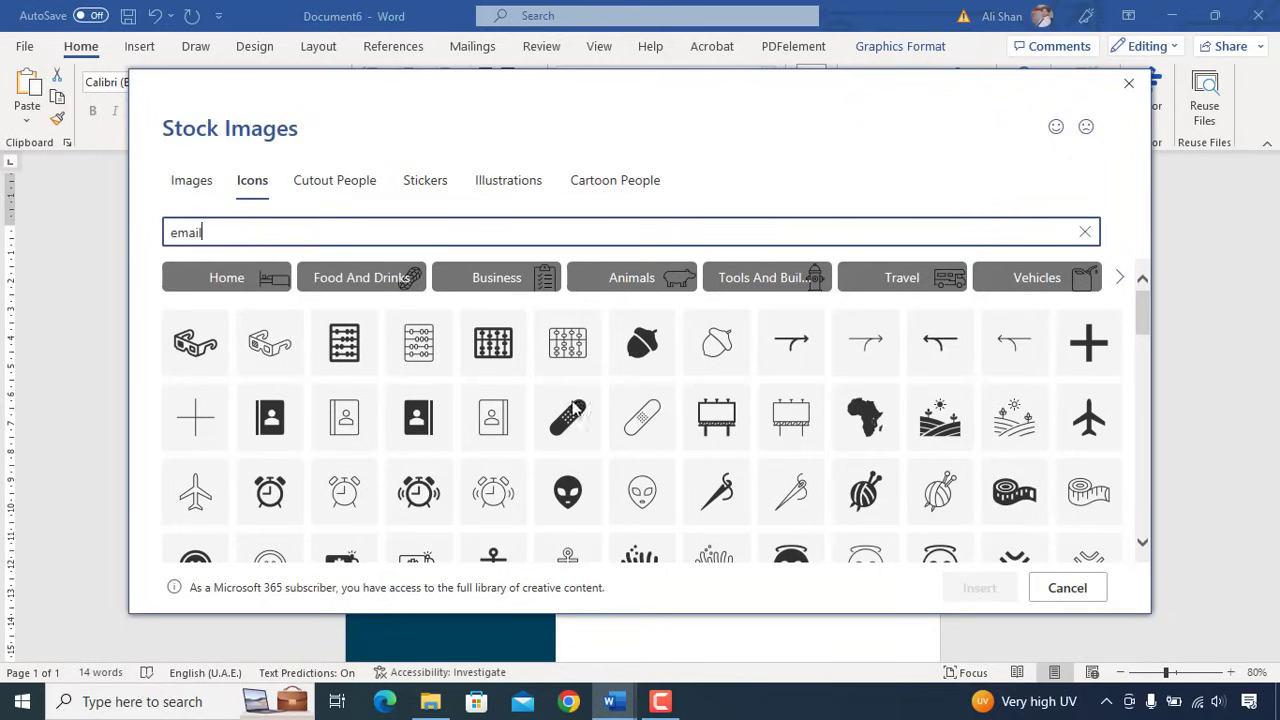
{"action": "left_click", "coordinate": [632, 298]}
{"action": "left_click", "coordinate": [980, 588]}
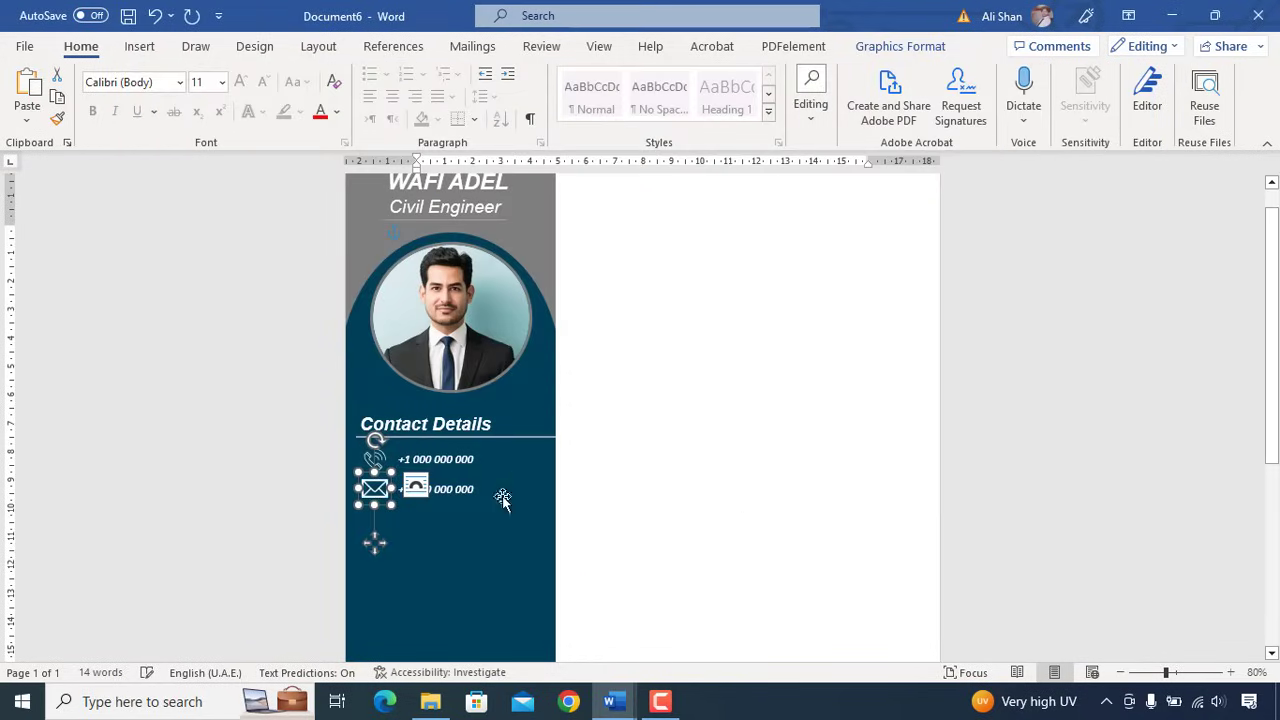
{"action": "triple_click", "coordinate": [490, 489]}
{"action": "key", "text": "Delete"}
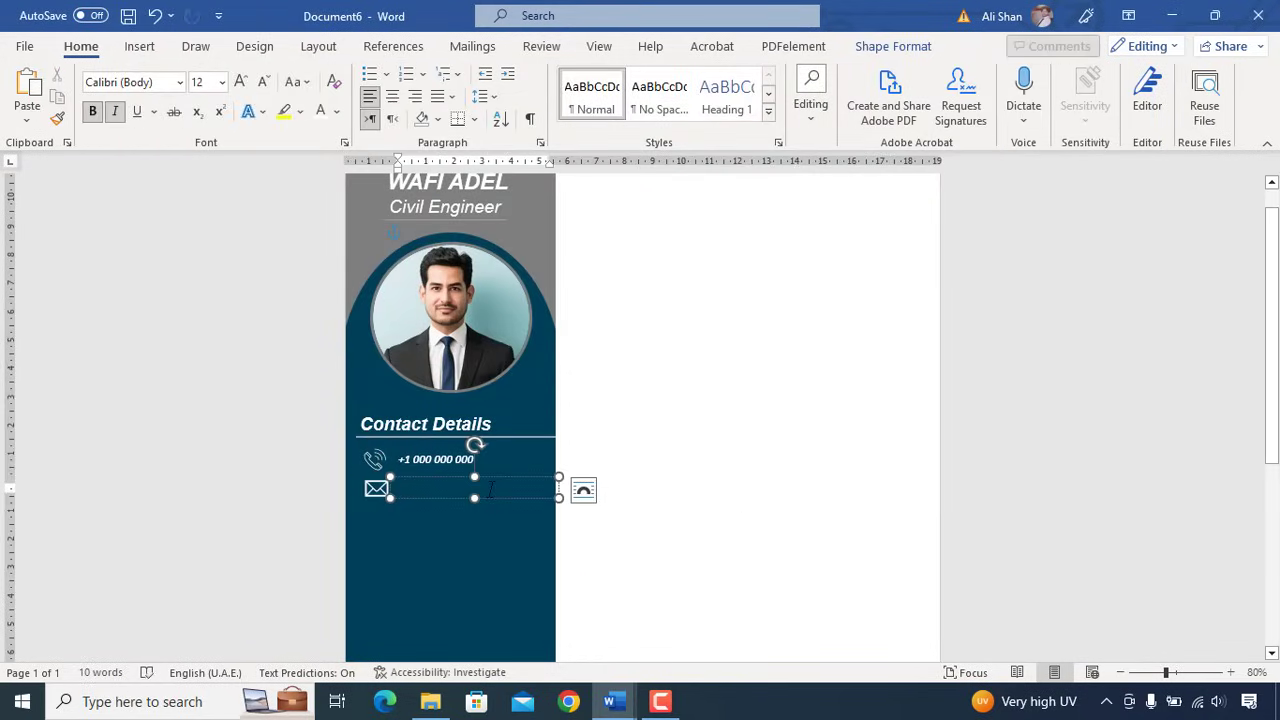
{"action": "type", "text": "ABC@gmail.com"}
- Copy the e-mail row into a location row with a pin icon, then select the Contact Details heading
{"action": "left_click", "coordinate": [376, 488], "text": "shift"}
{"action": "key", "text": "ctrl+c"}
{"action": "key", "text": "ctrl+v"}
{"action": "key", "text": "Down"}
{"action": "key", "text": "Down"}
{"action": "key", "text": "Down"}
{"action": "key", "text": "Down"}
{"action": "key", "text": "Down"}
{"action": "key", "text": "Down"}
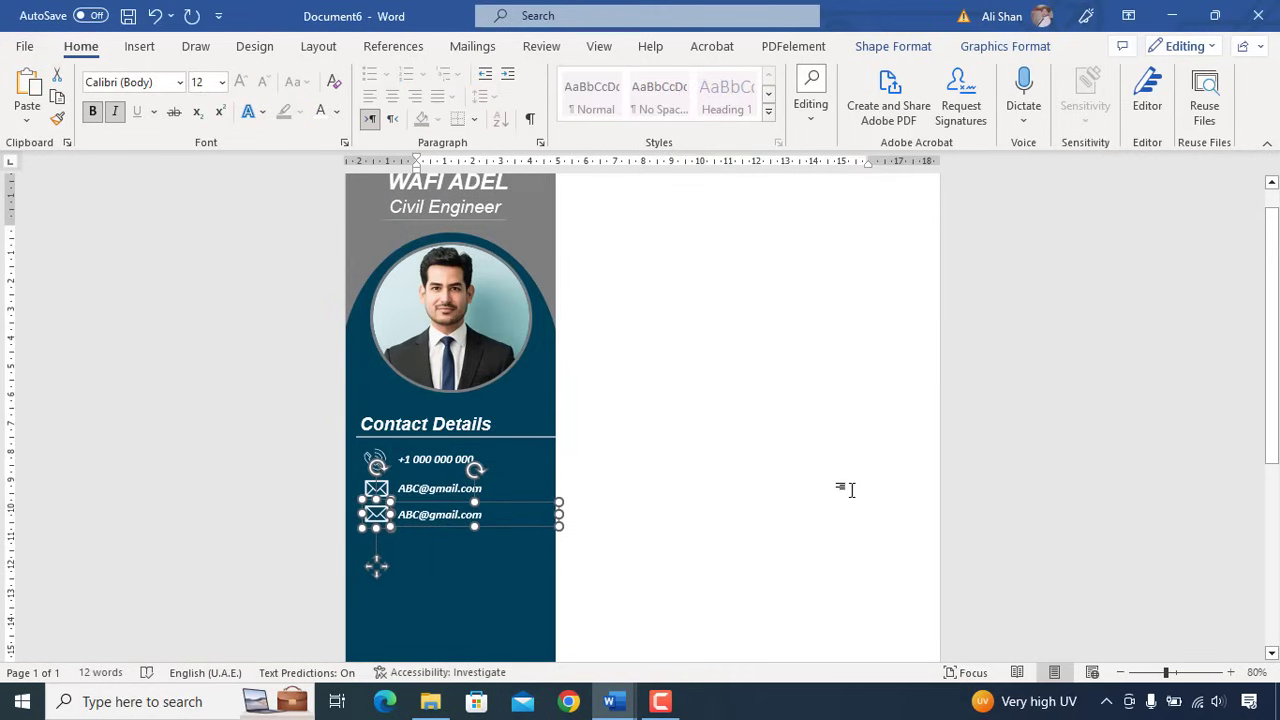
{"action": "left_click", "coordinate": [400, 526]}
{"action": "left_click", "coordinate": [376, 519]}
{"action": "right_click", "coordinate": [376, 519]}
{"action": "mouse_move", "coordinate": [533, 235]}
{"action": "left_click", "coordinate": [664, 308]}
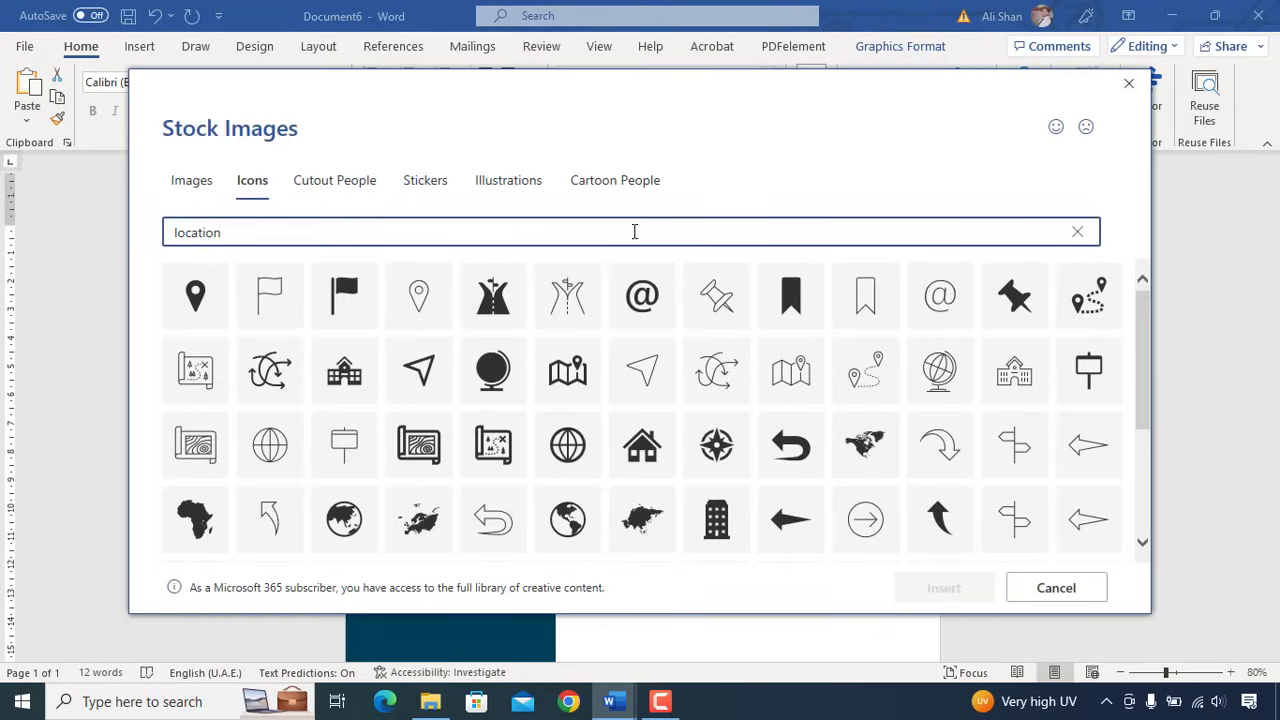
{"action": "left_click", "coordinate": [205, 305]}
{"action": "left_click", "coordinate": [943, 587]}
{"action": "key", "text": "Tab"}
{"action": "type", "text": "Lo"}
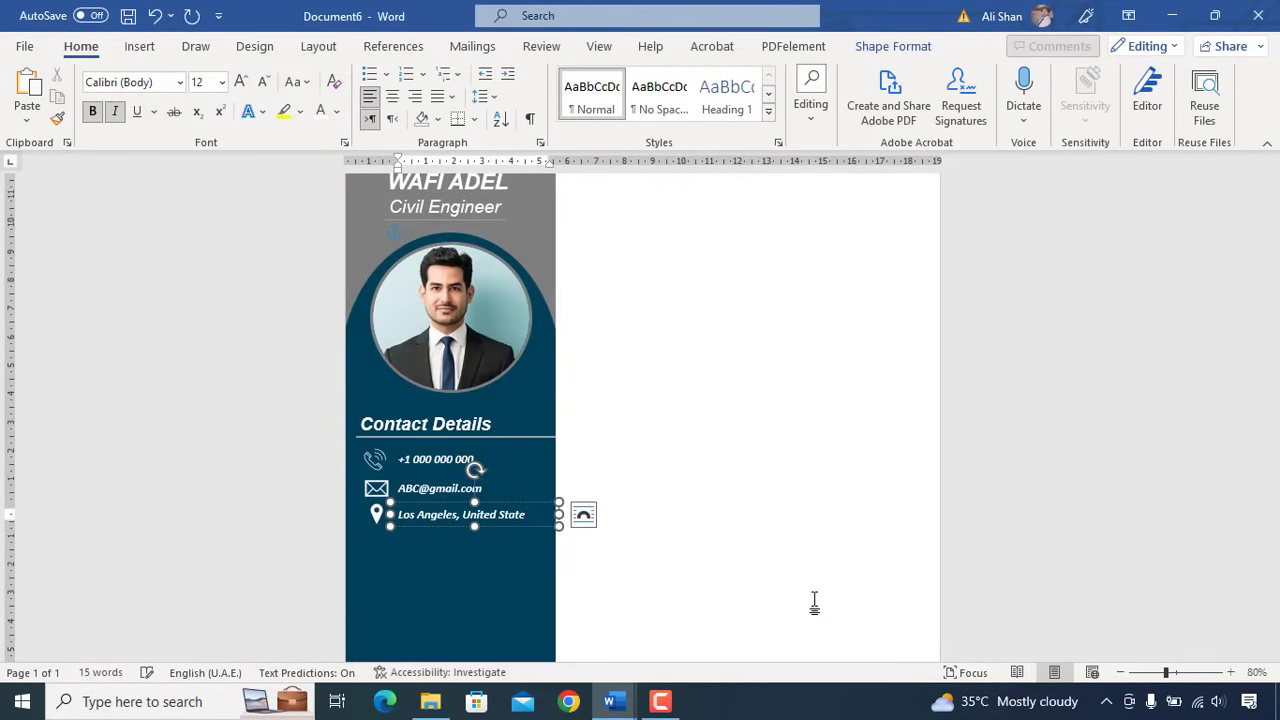
{"action": "left_click", "coordinate": [425, 424]}
{"action": "scroll", "coordinate": [489, 411], "scroll_direction": "down", "scroll_amount": 1}
- Duplicate the Contact Details heading below the location row and rename it 'Expertise'
{"action": "key", "text": "ctrl+c"}
{"action": "key", "text": "ctrl+v"}
{"action": "key", "text": "Down"}
{"action": "key", "text": "Down"}
{"action": "key", "text": "Down"}
{"action": "key", "text": "Down"}
{"action": "key", "text": "Down"}
{"action": "key", "text": "Down"}
{"action": "key", "text": "Down"}
{"action": "key", "text": "Down"}
{"action": "key", "text": "Down"}
{"action": "key", "text": "Down"}
{"action": "type", "text": "Expertise"}
{"action": "scroll", "coordinate": [1246, 526], "scroll_direction": "up", "scroll_amount": 2}
- Copy the location box under Expertise, paste the six bulleted skills, and resize it to fit
{"action": "left_click", "coordinate": [452, 390]}
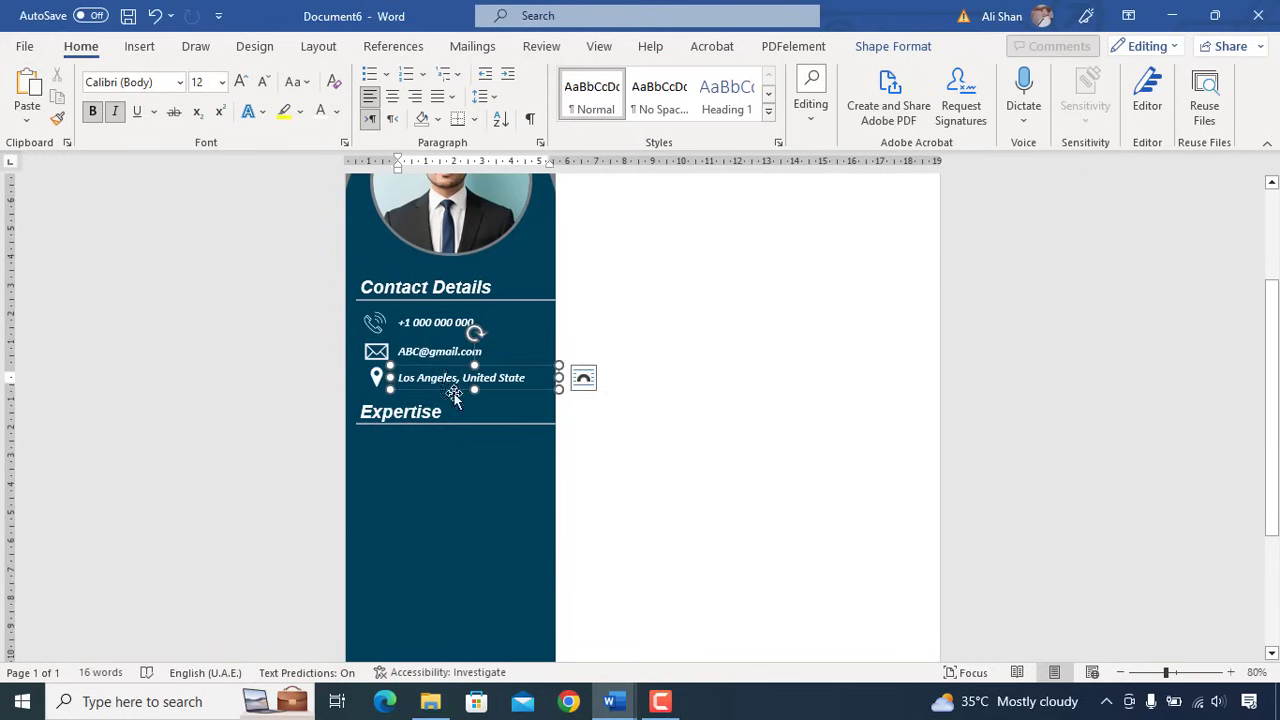
{"action": "left_click_drag", "start_coordinate": [452, 392], "coordinate": [455, 643]}
{"action": "scroll", "coordinate": [422, 410], "scroll_direction": "down", "scroll_amount": 1}
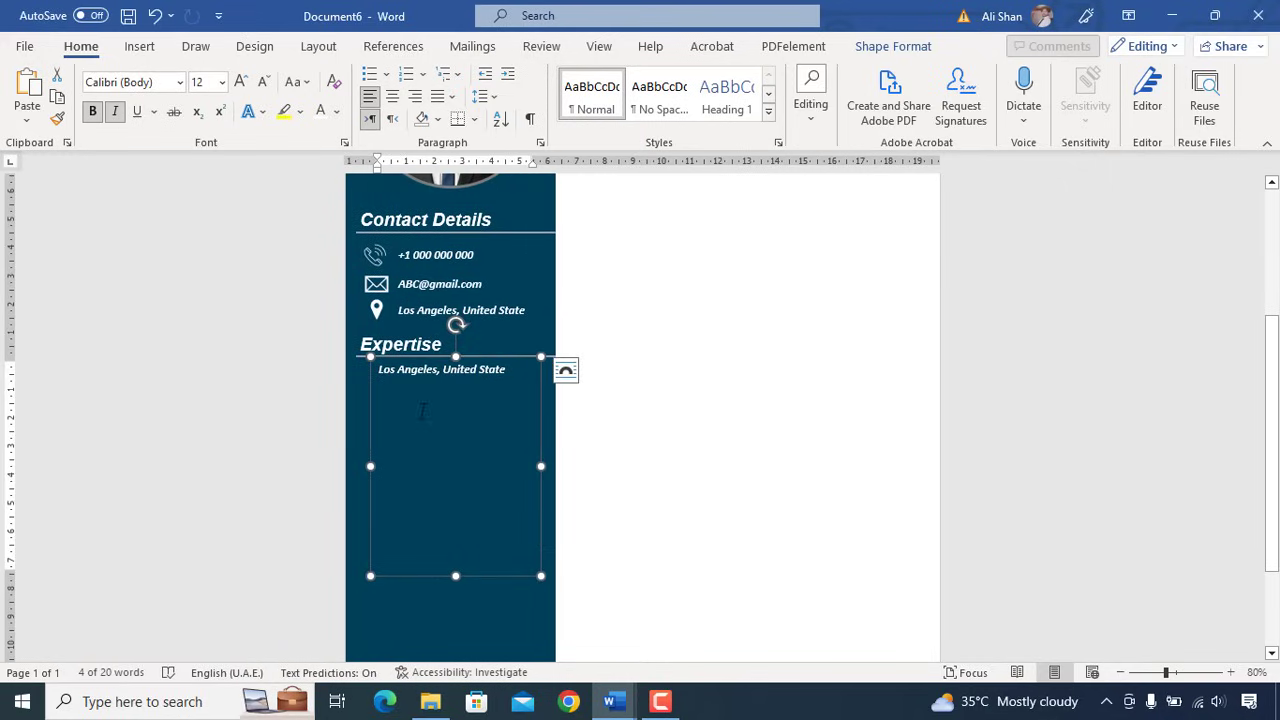
{"action": "key", "text": "Delete"}
{"action": "key", "text": "ctrl+v"}
{"action": "left_click_drag", "start_coordinate": [455, 576], "coordinate": [448, 549]}
{"action": "left_click", "coordinate": [530, 455]}
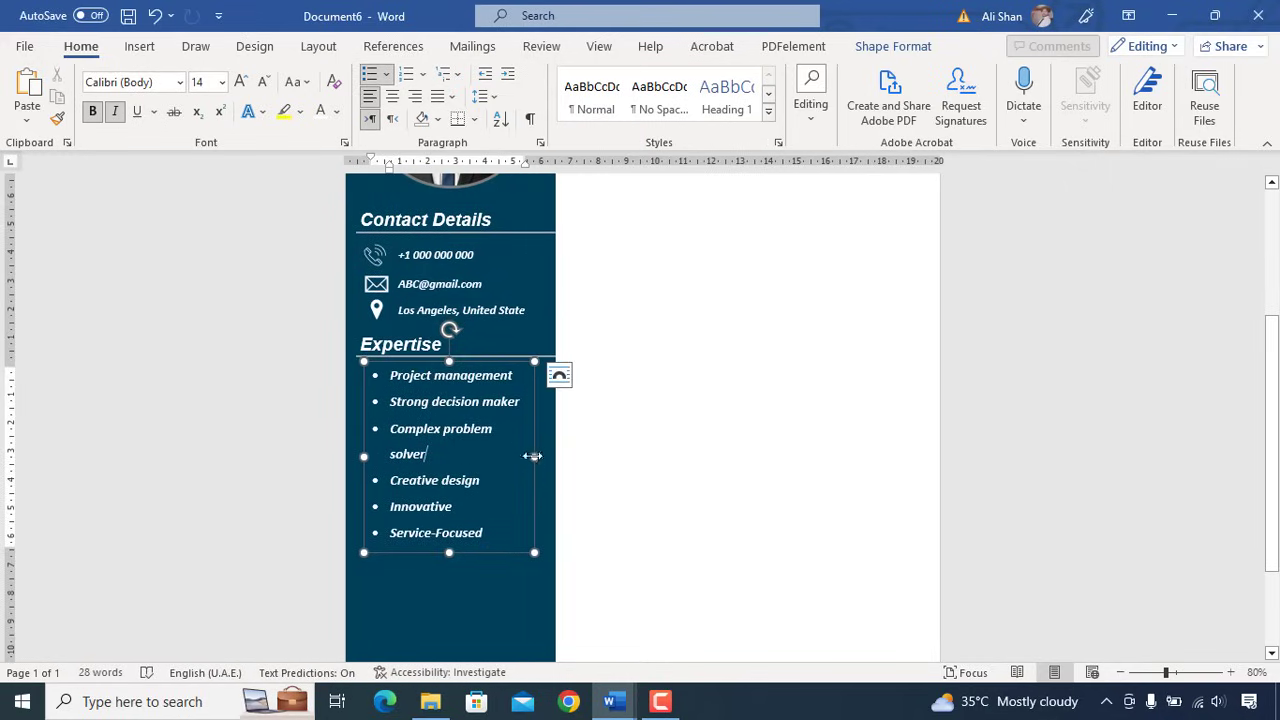
{"action": "left_click_drag", "start_coordinate": [533, 456], "coordinate": [543, 456]}
{"action": "left_click_drag", "start_coordinate": [453, 552], "coordinate": [453, 534]}
{"action": "scroll", "coordinate": [455, 537], "scroll_direction": "down", "scroll_amount": 1}
{"action": "scroll", "coordinate": [457, 520], "scroll_direction": "up", "scroll_amount": 2}
{"action": "scroll", "coordinate": [530, 525], "scroll_direction": "down", "scroll_amount": 1}
{"action": "left_click", "coordinate": [420, 311]}
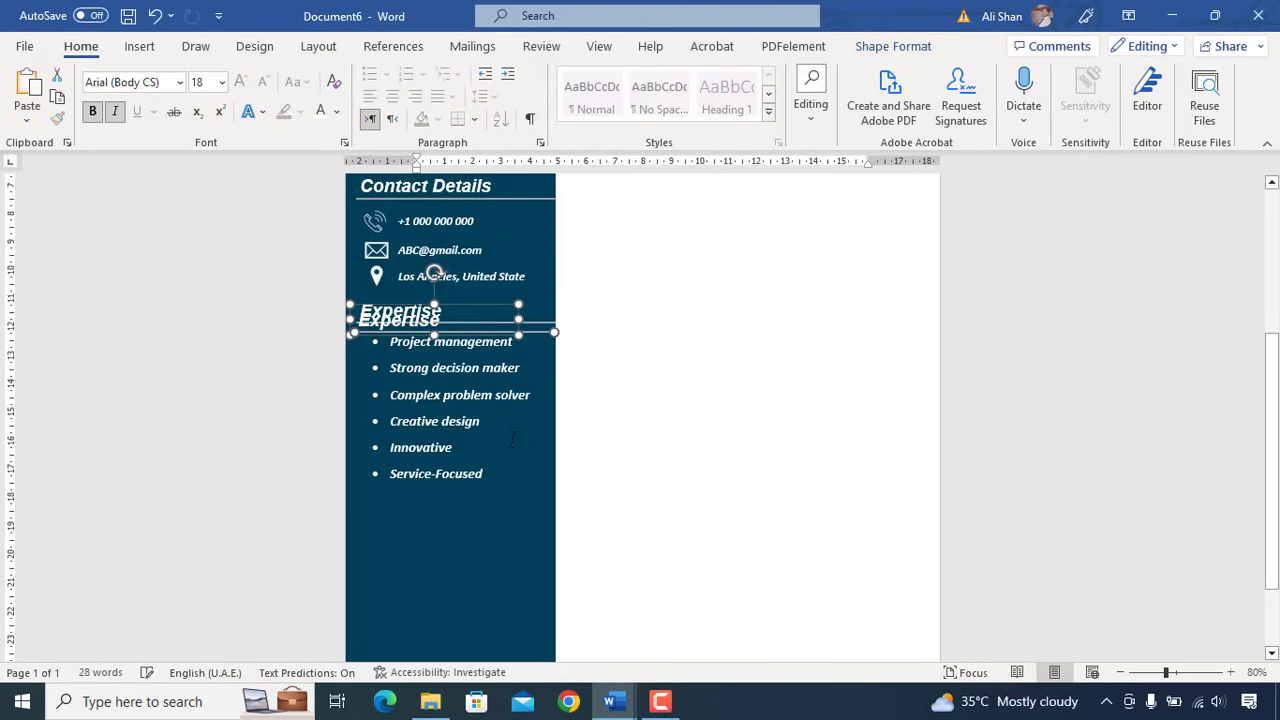
- Move the duplicated heading below the skills list and rename it 'Languages'
{"action": "key", "text": "Down"}
{"action": "key", "text": "Down"}
{"action": "key", "text": "Down"}
{"action": "key", "text": "Down"}
{"action": "key", "text": "Down"}
{"action": "key", "text": "Down"}
{"action": "key", "text": "Down"}
{"action": "key", "text": "Down"}
{"action": "key", "text": "Down"}
{"action": "key", "text": "Down"}
{"action": "key", "text": "Down"}
{"action": "key", "text": "Down"}
{"action": "key", "text": "Down"}
{"action": "key", "text": "Down"}
{"action": "key", "text": "Down"}
{"action": "key", "text": "Down"}
{"action": "key", "text": "Down"}
{"action": "key", "text": "Down"}
{"action": "key", "text": "Down"}
{"action": "key", "text": "Down"}
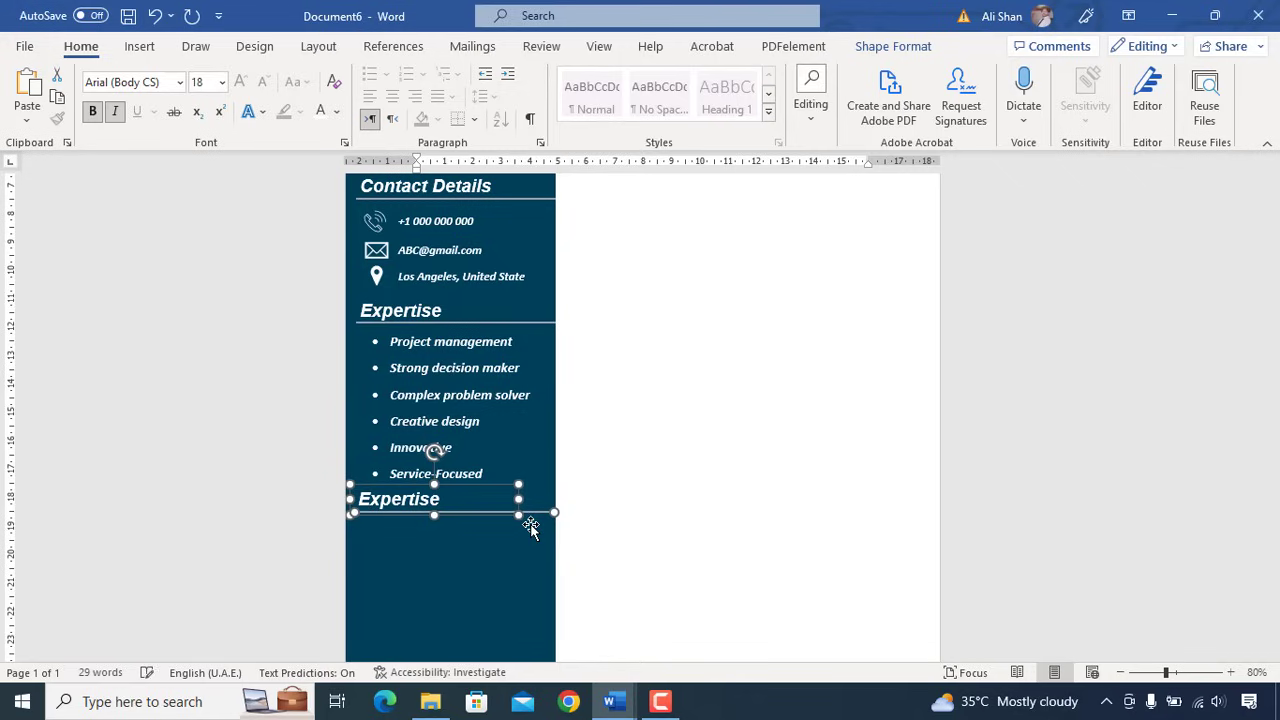
{"action": "left_click", "coordinate": [466, 495]}
{"action": "type", "text": "Languages"}
- Copy the list box below it with bullets ENGLISH – A1, GERMAN – C2, SPAINSH – A2, shrunk to fit
{"action": "scroll", "coordinate": [483, 557], "scroll_direction": "down", "scroll_amount": 1}
{"action": "left_click_drag", "start_coordinate": [482, 440], "coordinate": [483, 487]}
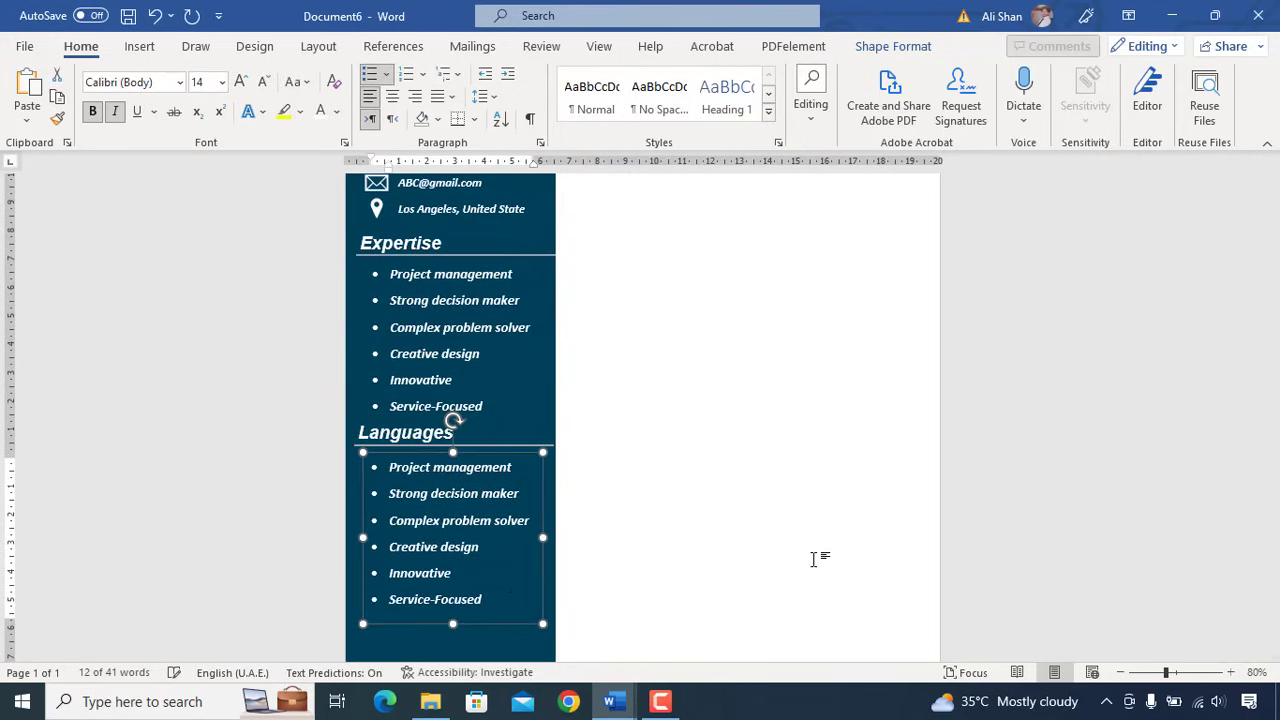
{"action": "key", "text": "ctrl+a"}
{"action": "key", "text": "ctrl+v"}
{"action": "left_click_drag", "start_coordinate": [452, 583], "coordinate": [452, 540]}
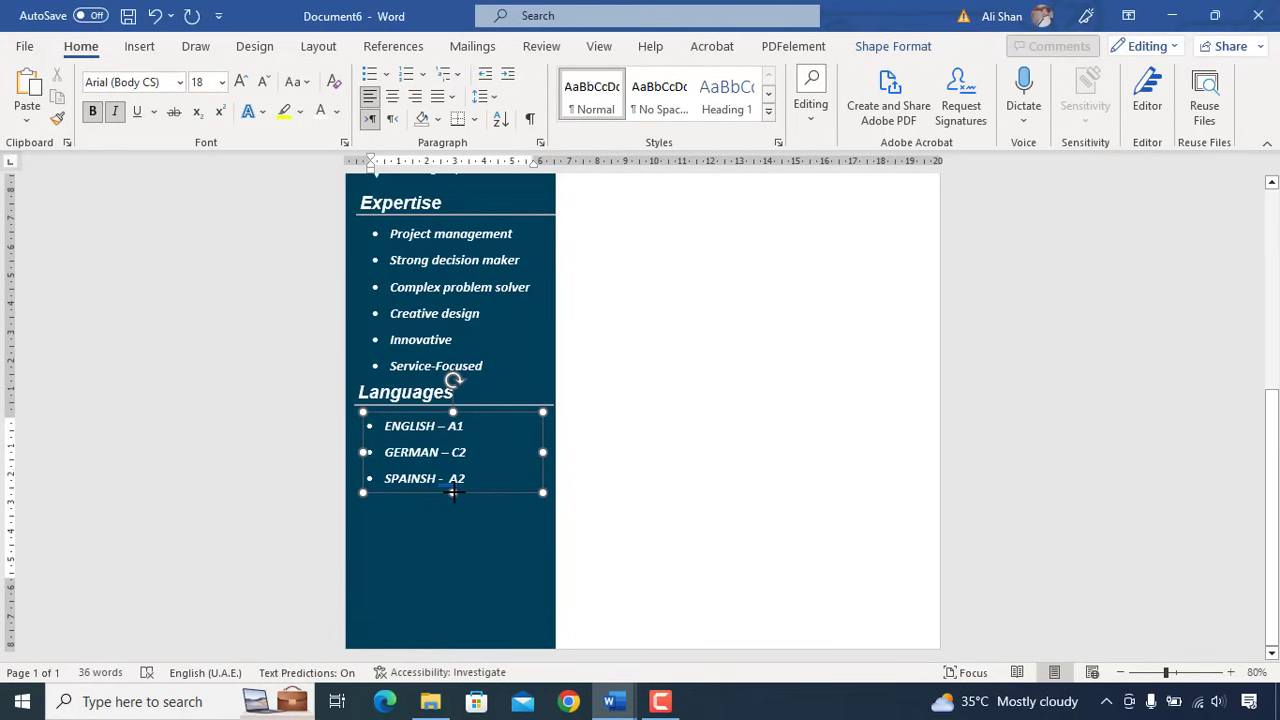
{"action": "scroll", "coordinate": [452, 492], "scroll_direction": "up", "scroll_amount": 1}
{"action": "left_click", "coordinate": [516, 446]}
{"action": "left_click", "coordinate": [516, 446]}
{"action": "left_click", "coordinate": [400, 432]}
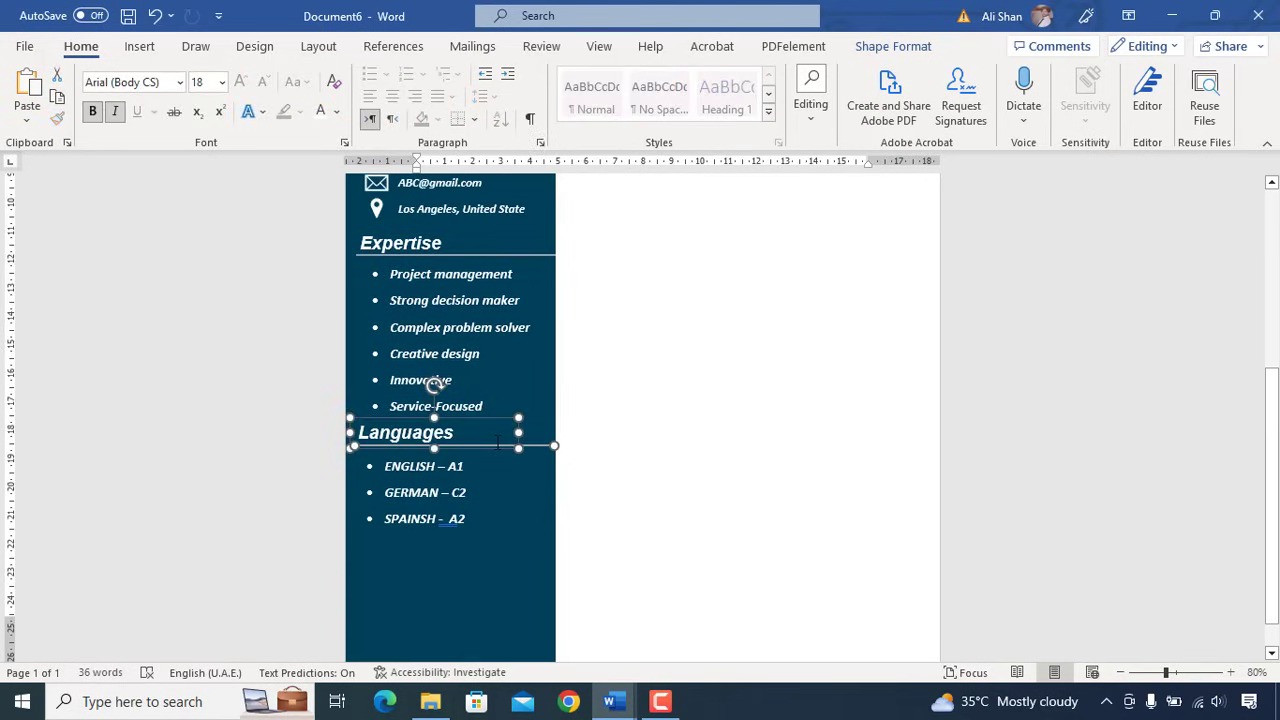
{"action": "key", "text": "ctrl+c"}
{"action": "key", "text": "ctrl+v"}
{"action": "key", "text": "Down"}
{"action": "key", "text": "Down"}
{"action": "key", "text": "Down"}
{"action": "key", "text": "Down"}
{"action": "key", "text": "Down"}
{"action": "key", "text": "Down"}
{"action": "key", "text": "Down"}
{"action": "key", "text": "Down"}
{"action": "type", "text": "Hobbies"}
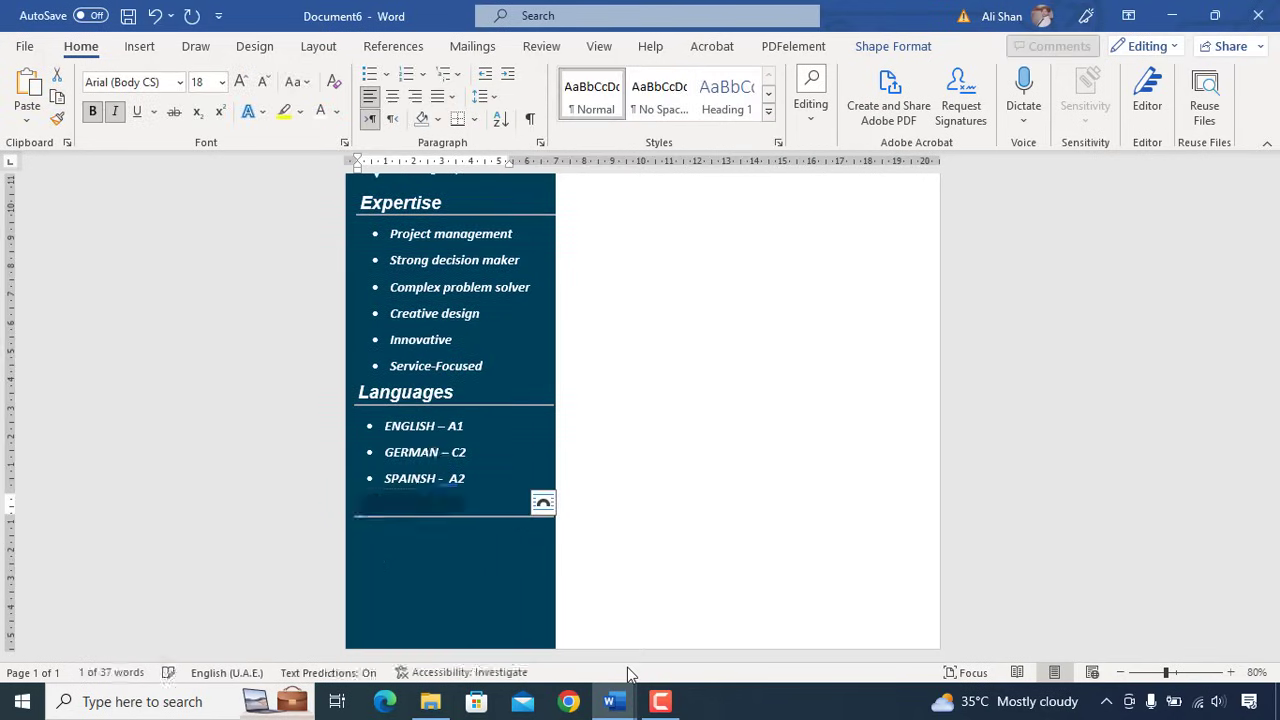
{"action": "left_click", "coordinate": [496, 540]}
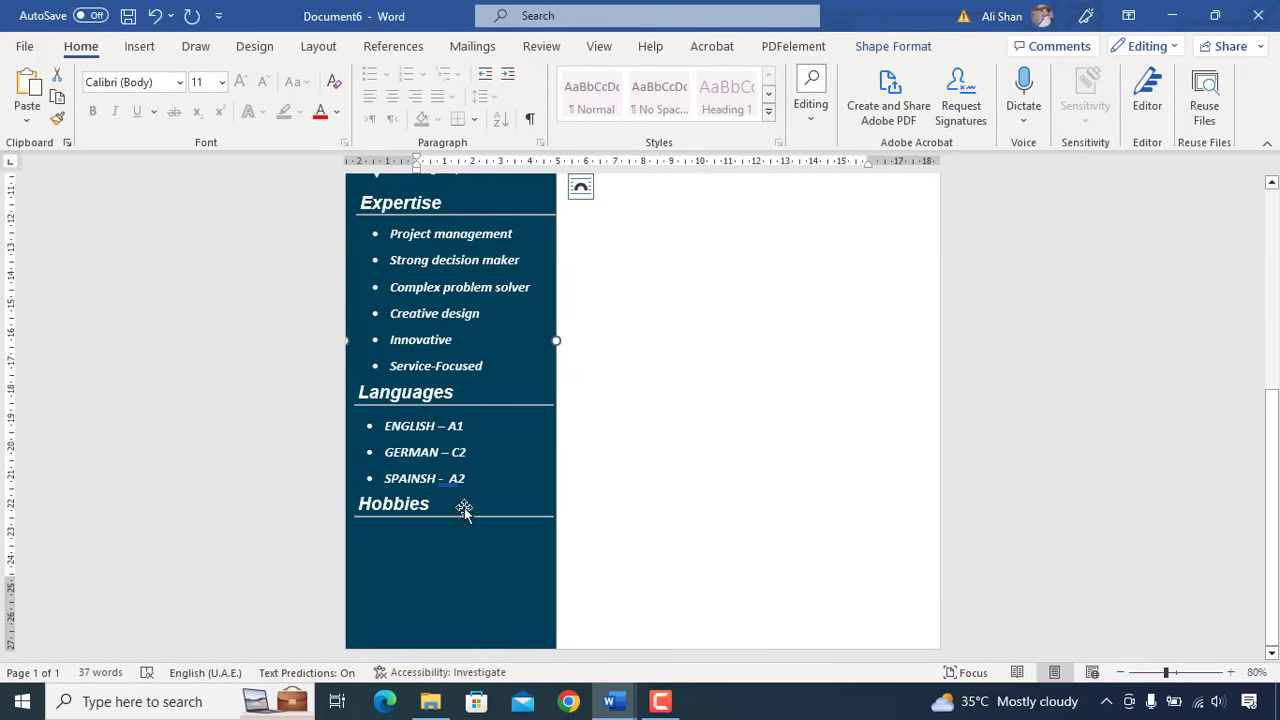
{"action": "left_click", "coordinate": [471, 498]}
{"action": "key", "text": "ctrl+c"}
{"action": "key", "text": "ctrl+v"}
{"action": "key", "text": "Down"}
{"action": "key", "text": "Down"}
{"action": "key", "text": "Down"}
{"action": "key", "text": "Down"}
{"action": "key", "text": "Down"}
{"action": "key", "text": "Down"}
{"action": "key", "text": "Down"}
{"action": "key", "text": "Down"}
{"action": "key", "text": "Down"}
{"action": "key", "text": "ctrl+v"}
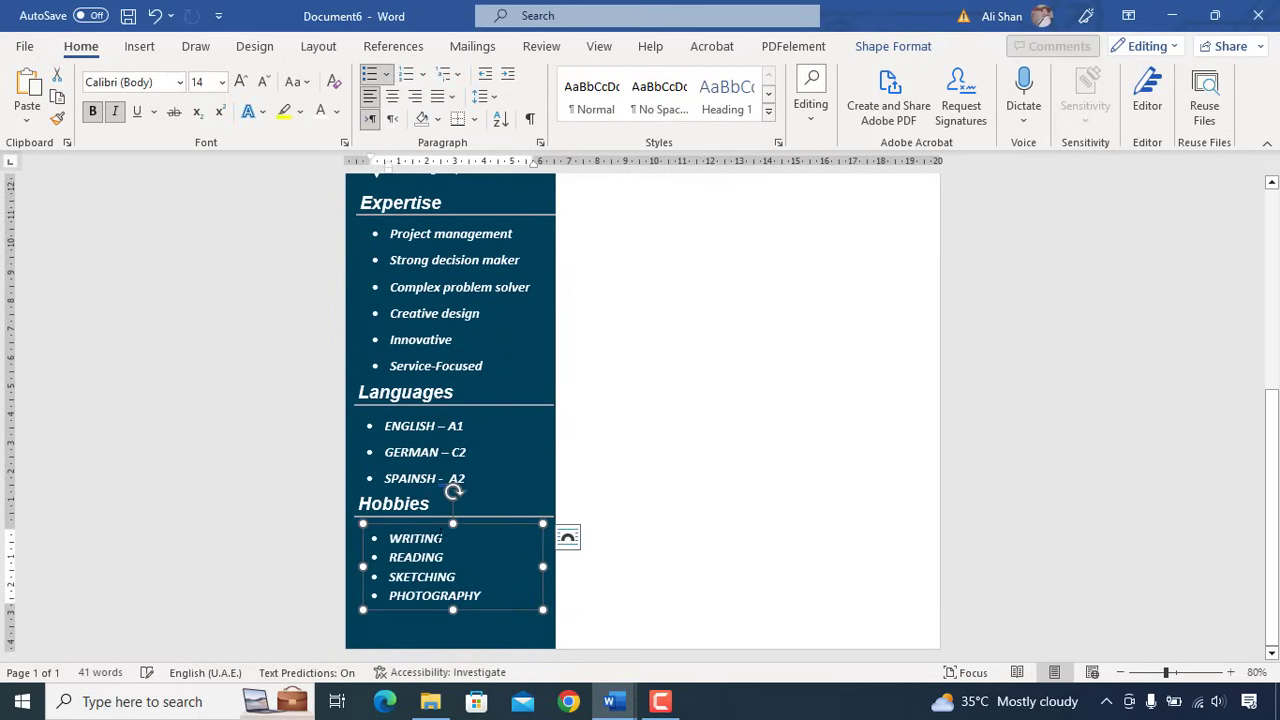
{"action": "left_click", "coordinate": [516, 546]}
{"action": "scroll", "coordinate": [516, 546], "scroll_direction": "up", "scroll_amount": 5}
{"action": "scroll", "coordinate": [516, 514], "scroll_direction": "down", "scroll_amount": 1}
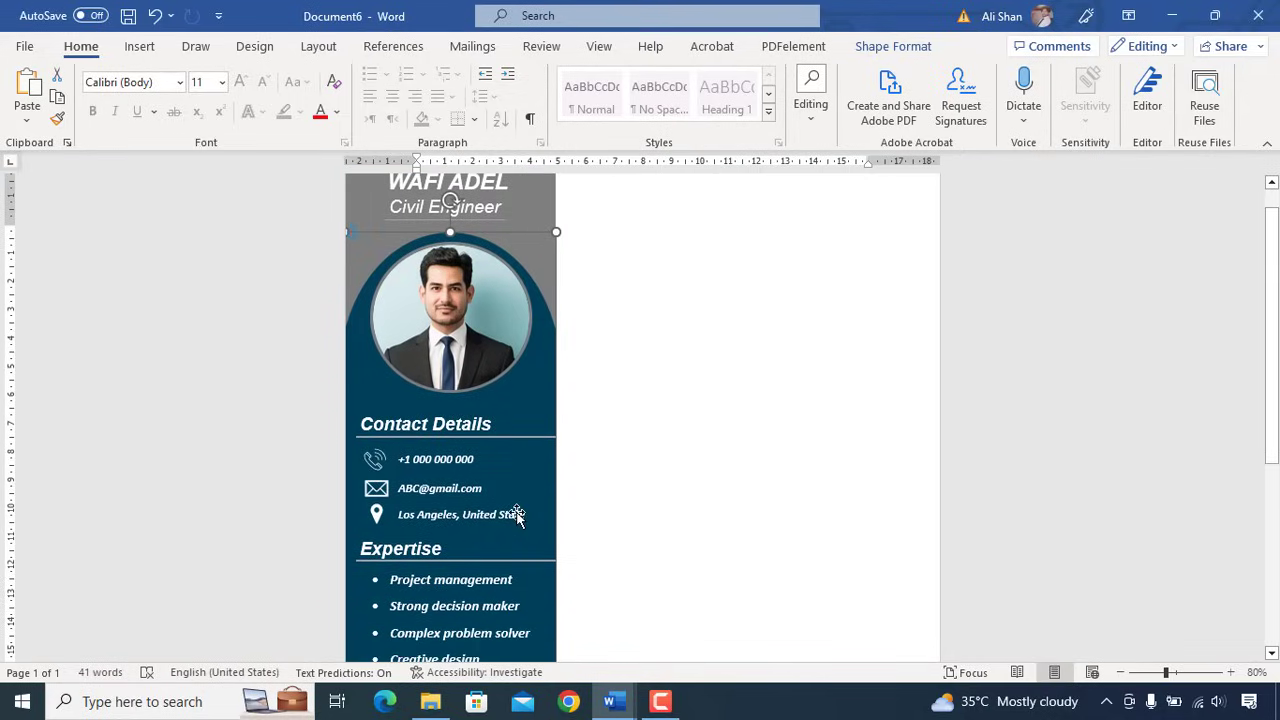
{"action": "key", "text": "ctrl+p"}
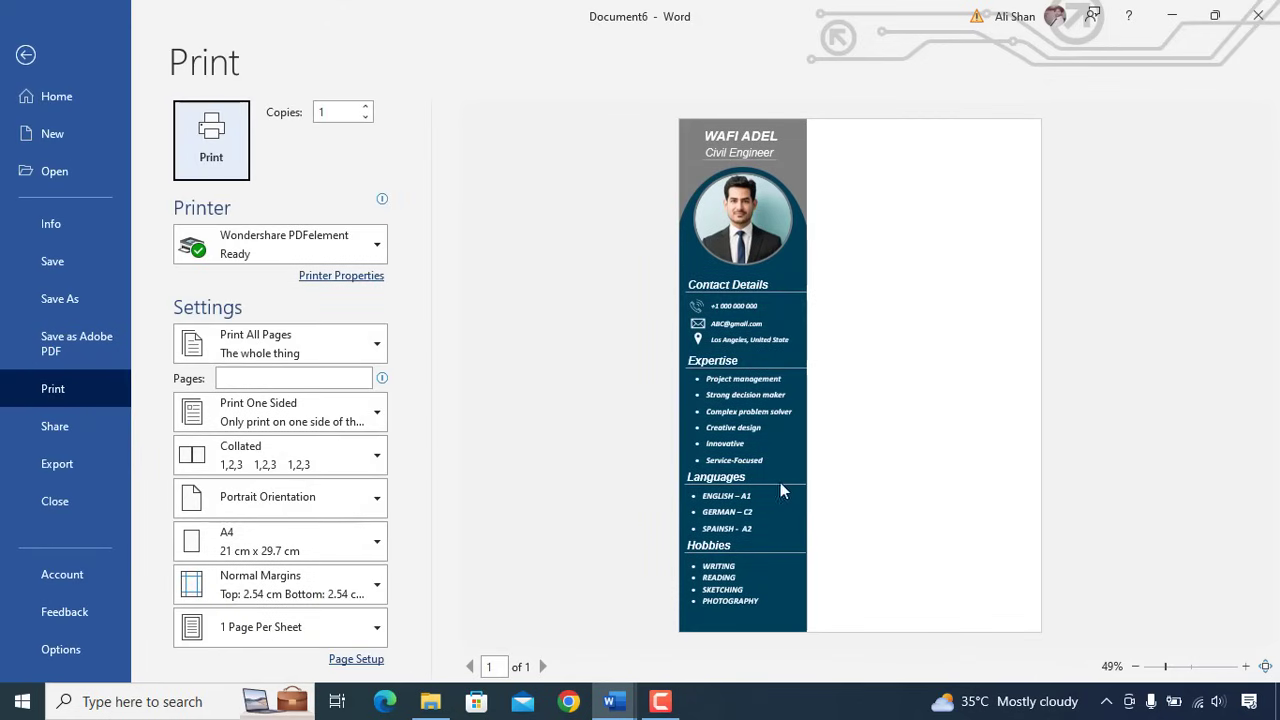
{"action": "key", "text": "Escape"}
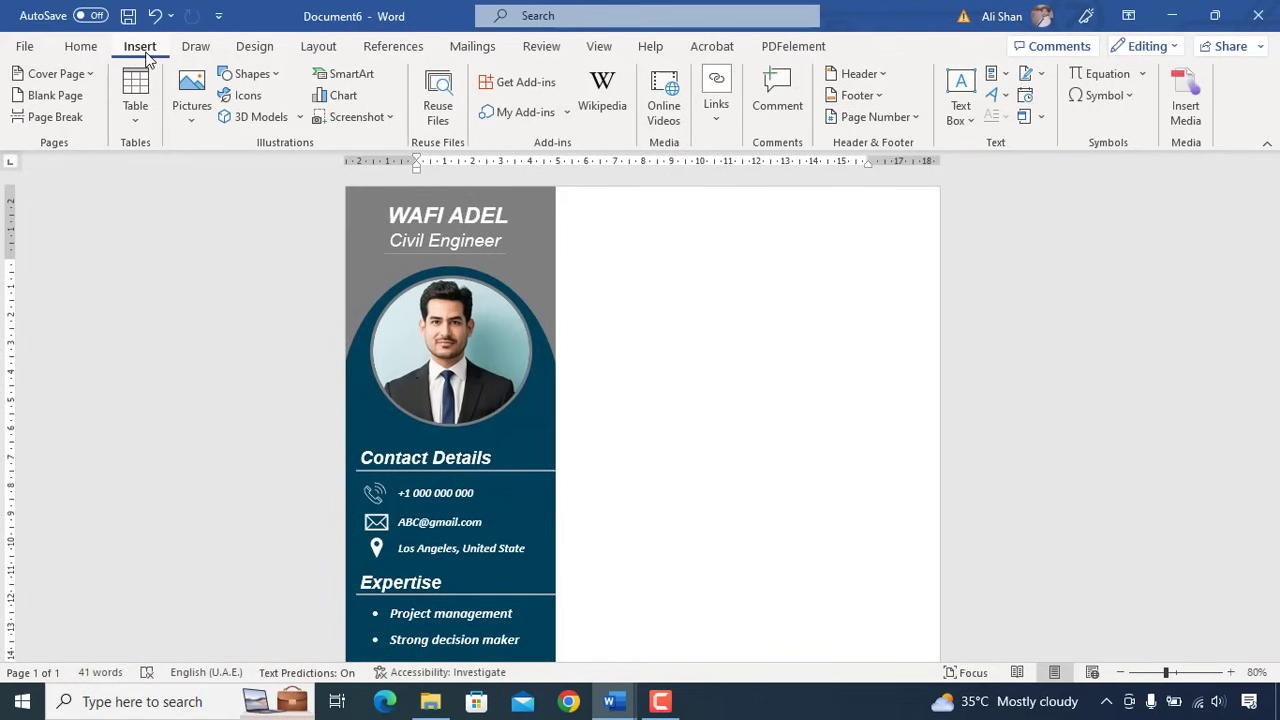
- Draw a rectangle across the top right of the page and send it to the back
{"action": "left_click", "coordinate": [268, 85]}
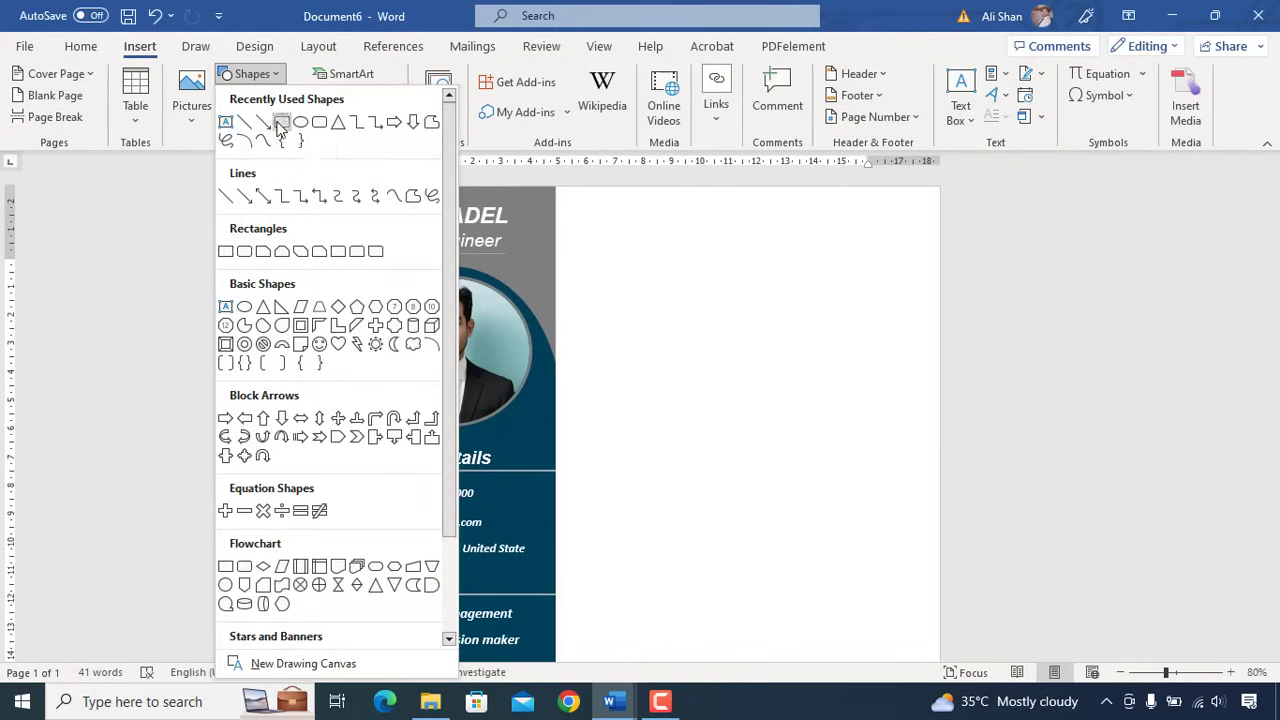
{"action": "left_click", "coordinate": [281, 123]}
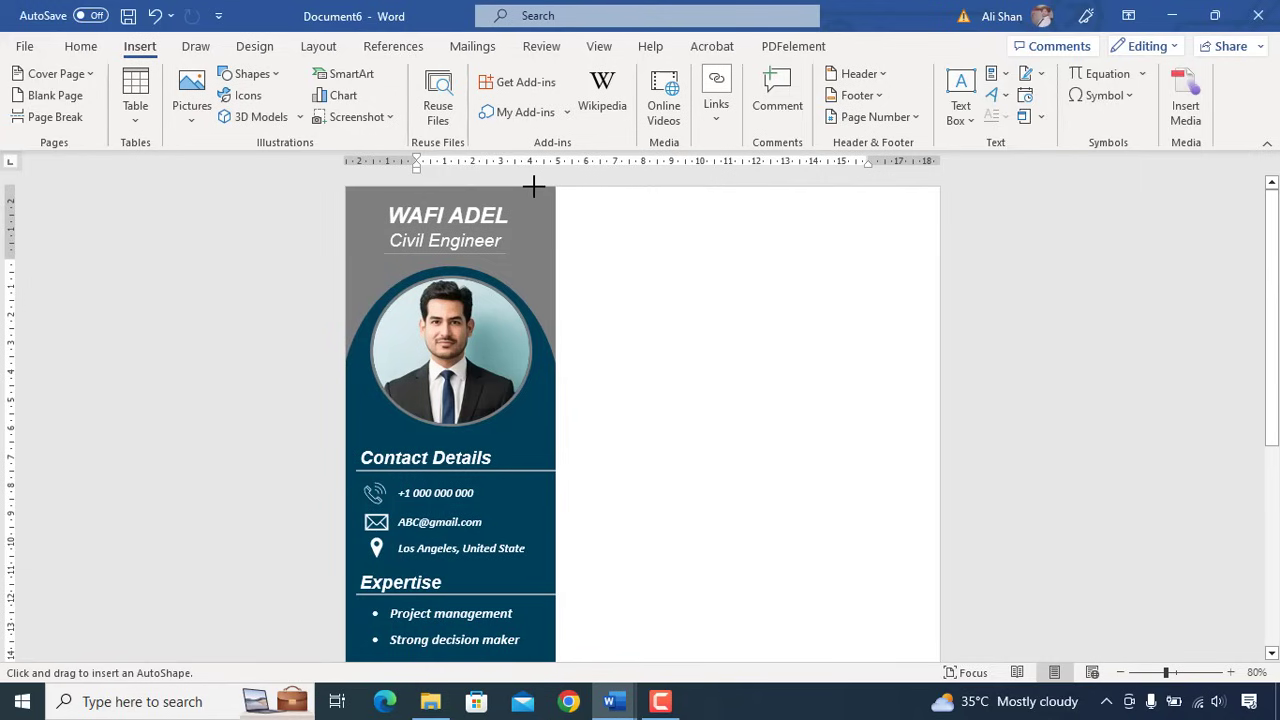
{"action": "left_click_drag", "start_coordinate": [532, 186], "coordinate": [940, 295]}
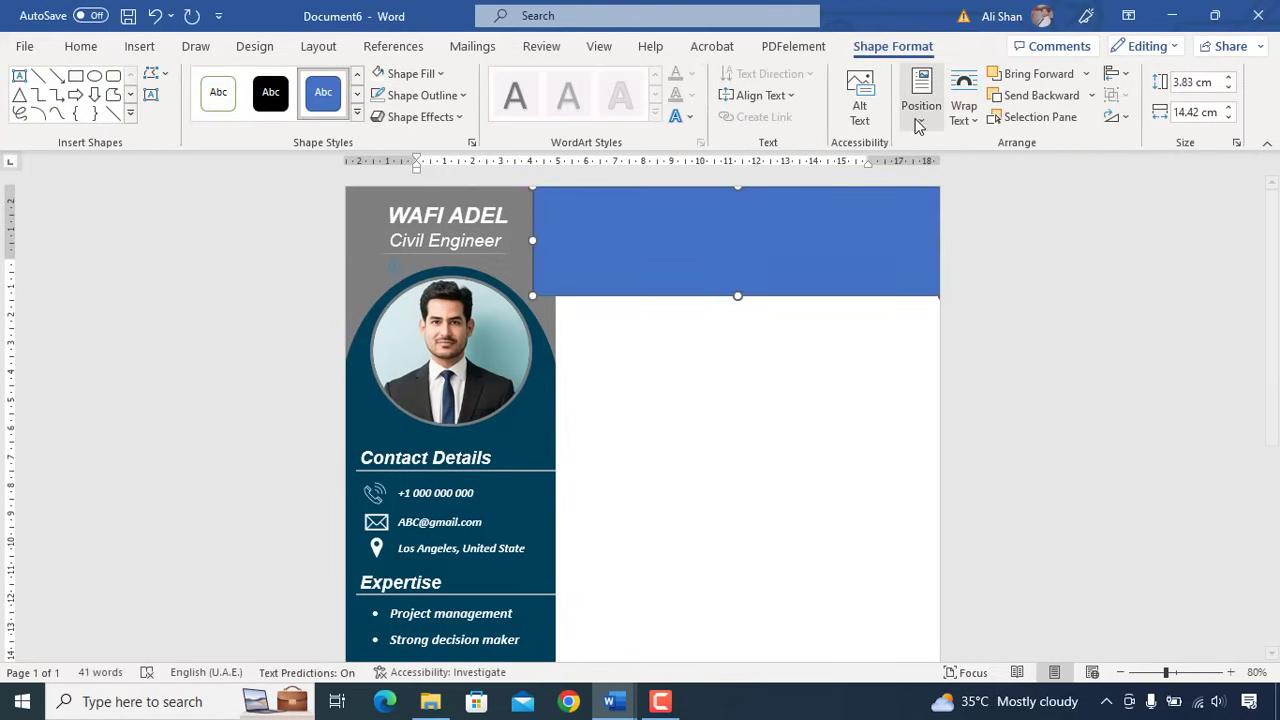
{"action": "right_click", "coordinate": [740, 227]}
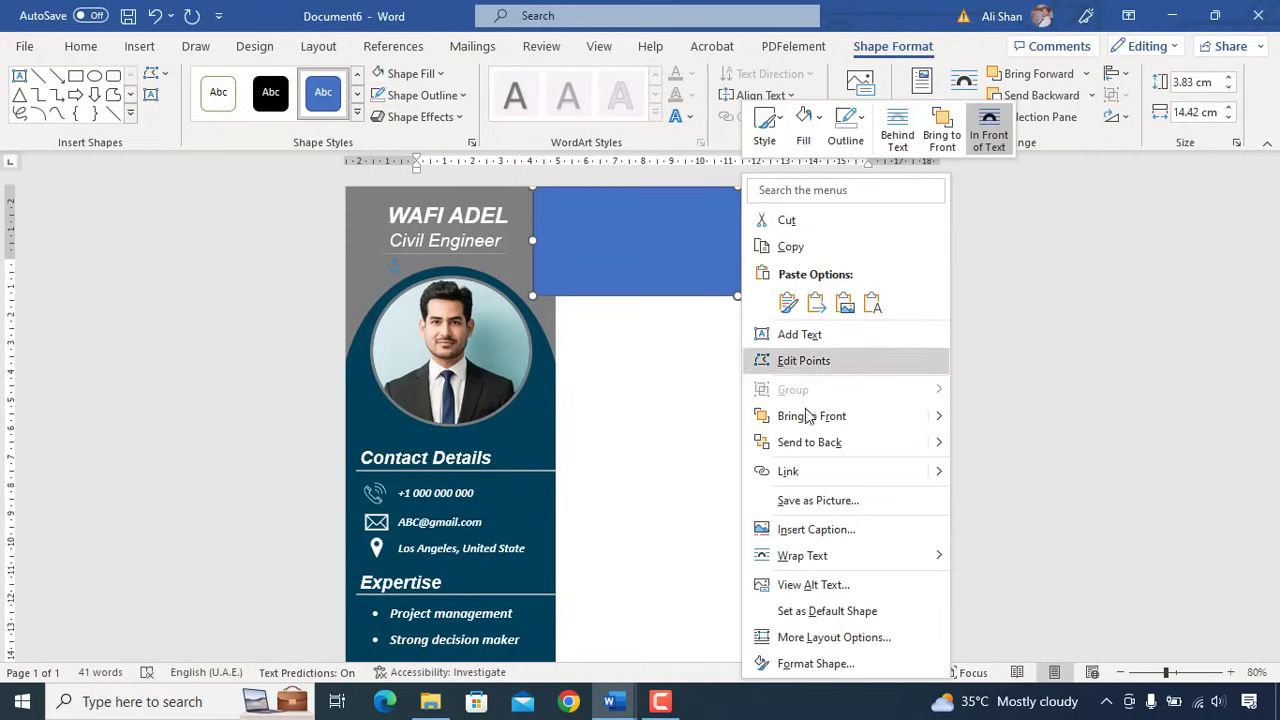
{"action": "left_click", "coordinate": [811, 443]}
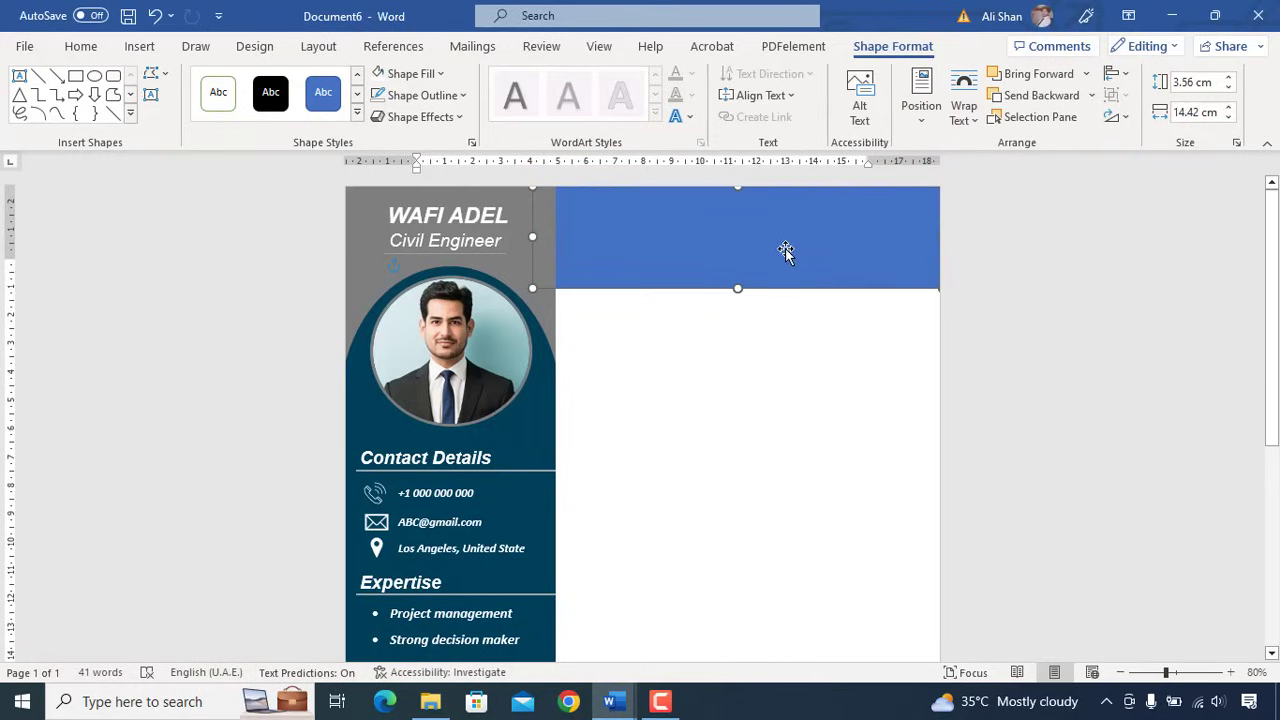
- Set the banner height to 3.56 cm and fill it with dark teal RGB 0,64,90
{"action": "left_click", "coordinate": [408, 73]}
{"action": "left_click", "coordinate": [440, 366]}
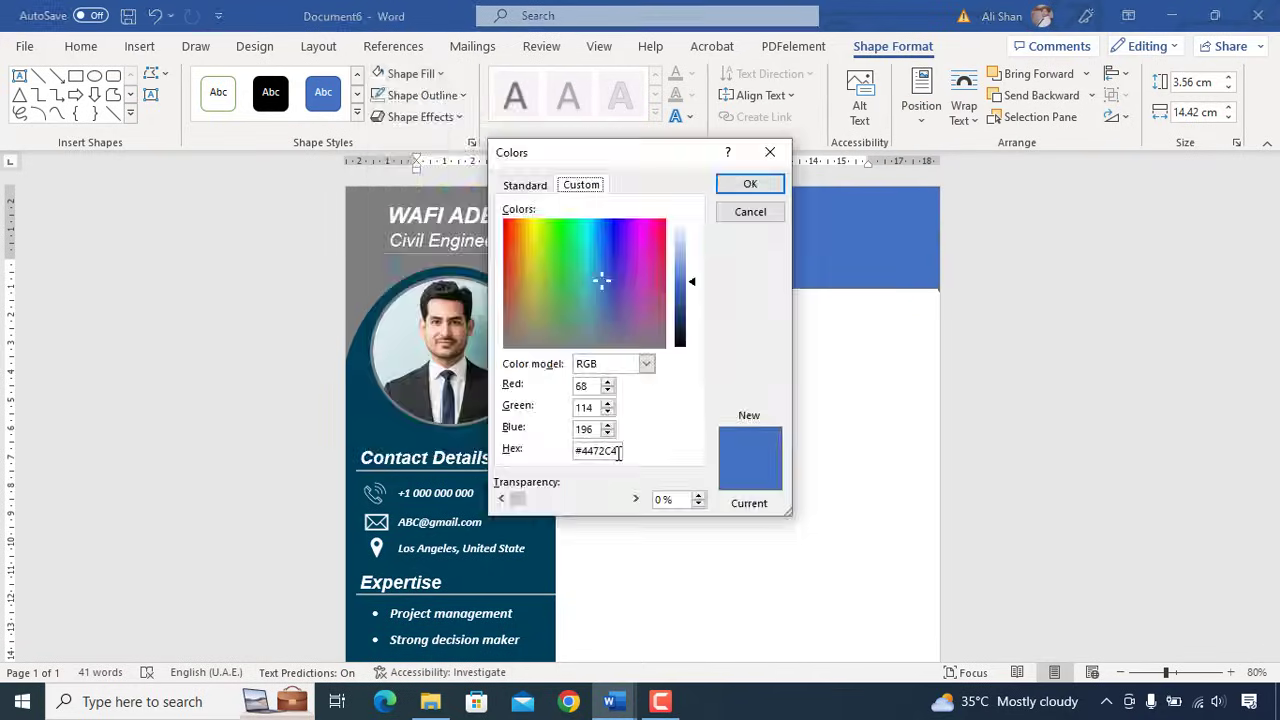
{"action": "left_click", "coordinate": [745, 190]}
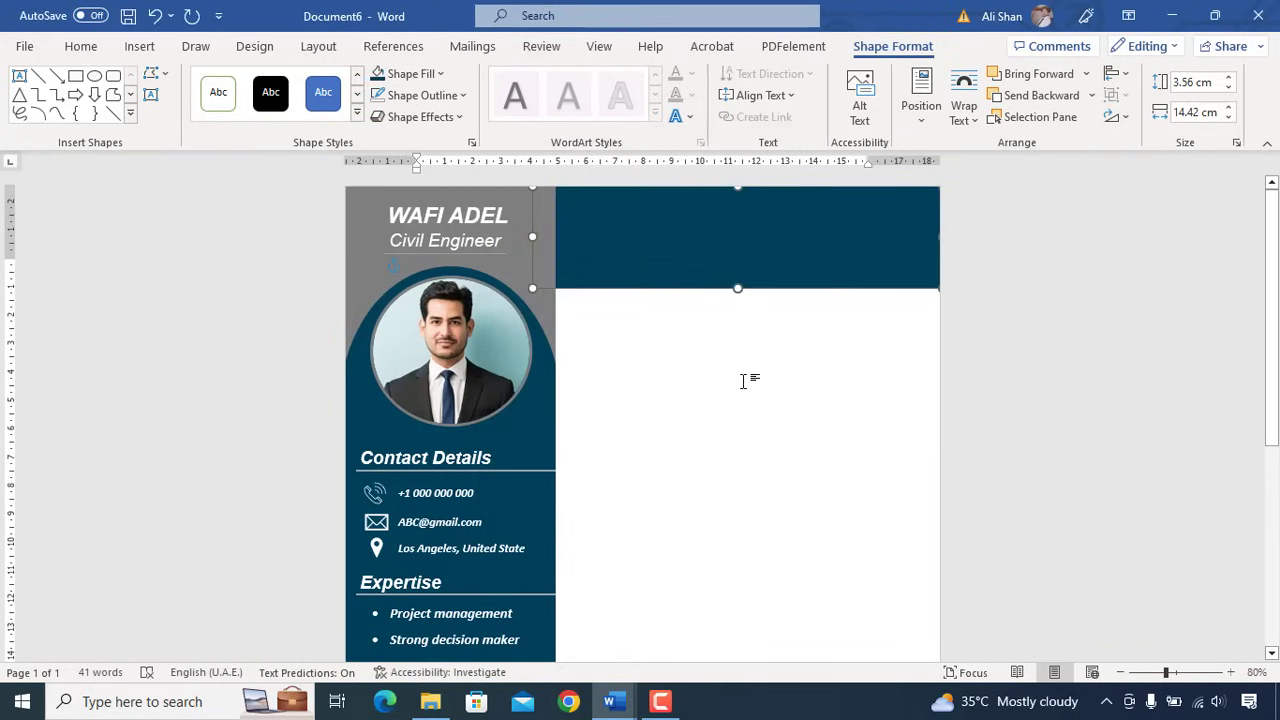
{"action": "left_click", "coordinate": [722, 351]}
{"action": "left_click", "coordinate": [436, 493]}
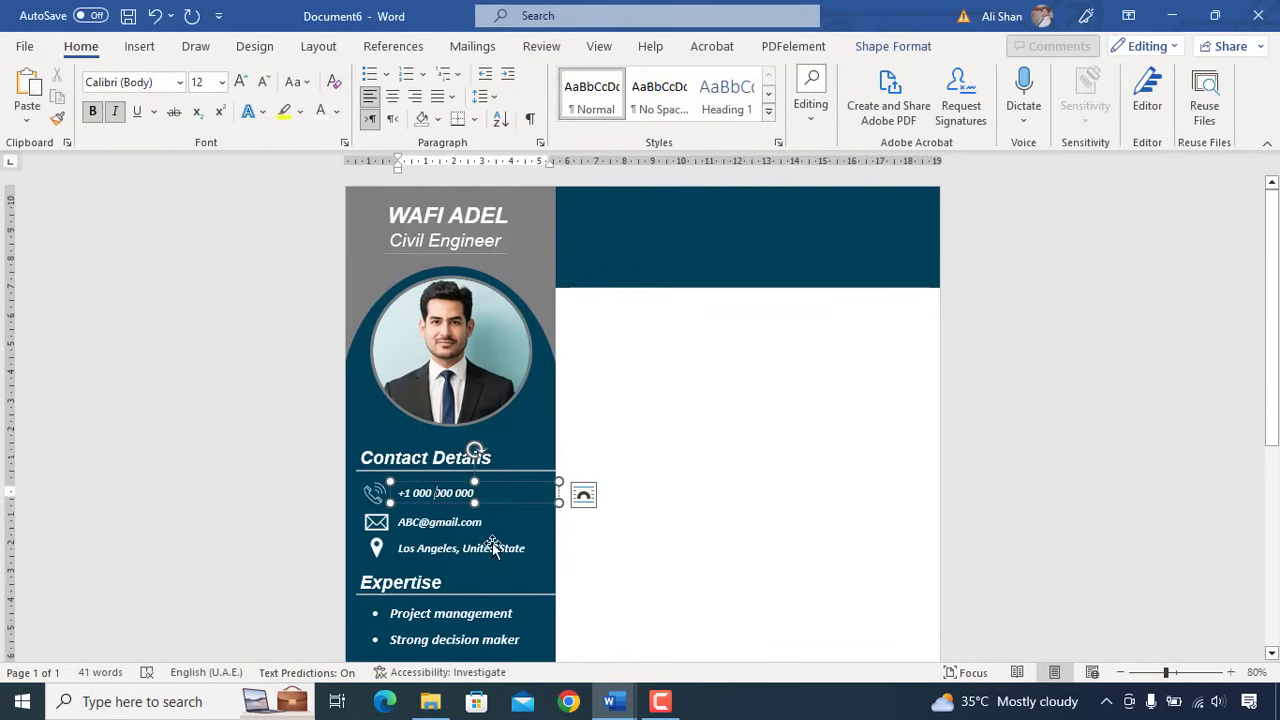
- Copy the phone number box into the teal banner and replace its text with the summary paragraph
{"action": "left_click_drag", "start_coordinate": [499, 505], "coordinate": [933, 281]}
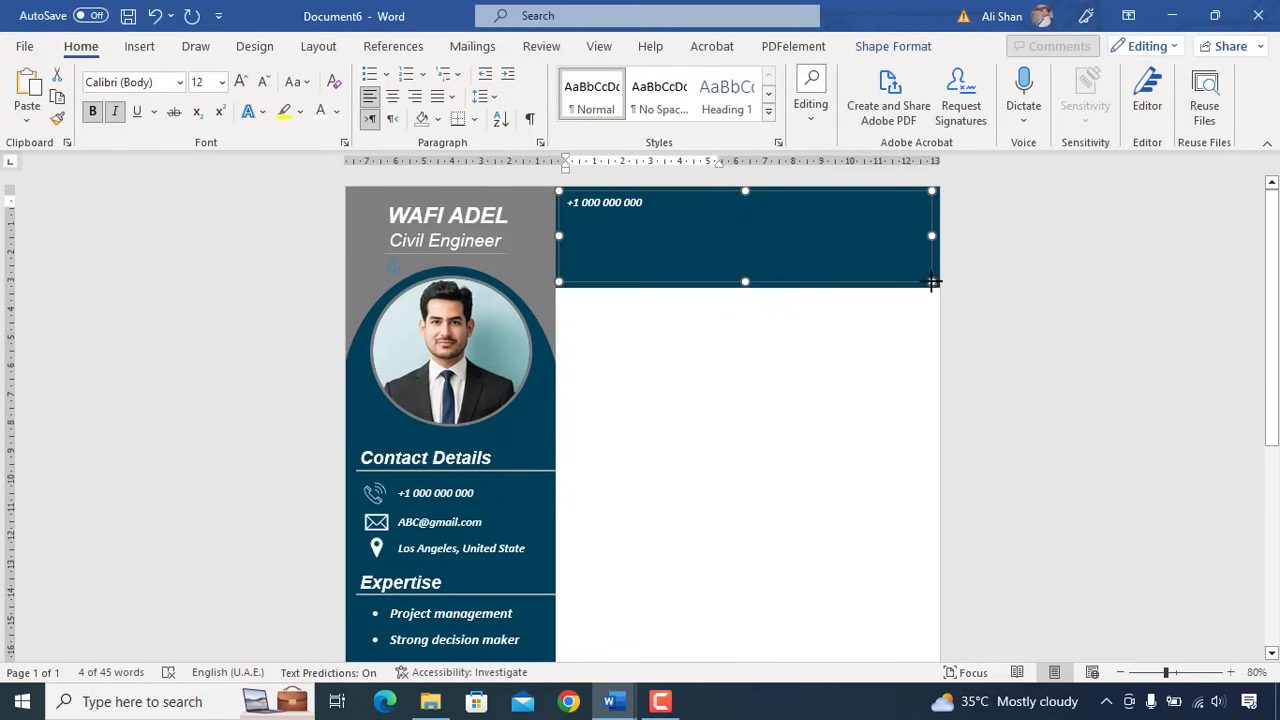
{"action": "key", "text": "Delete"}
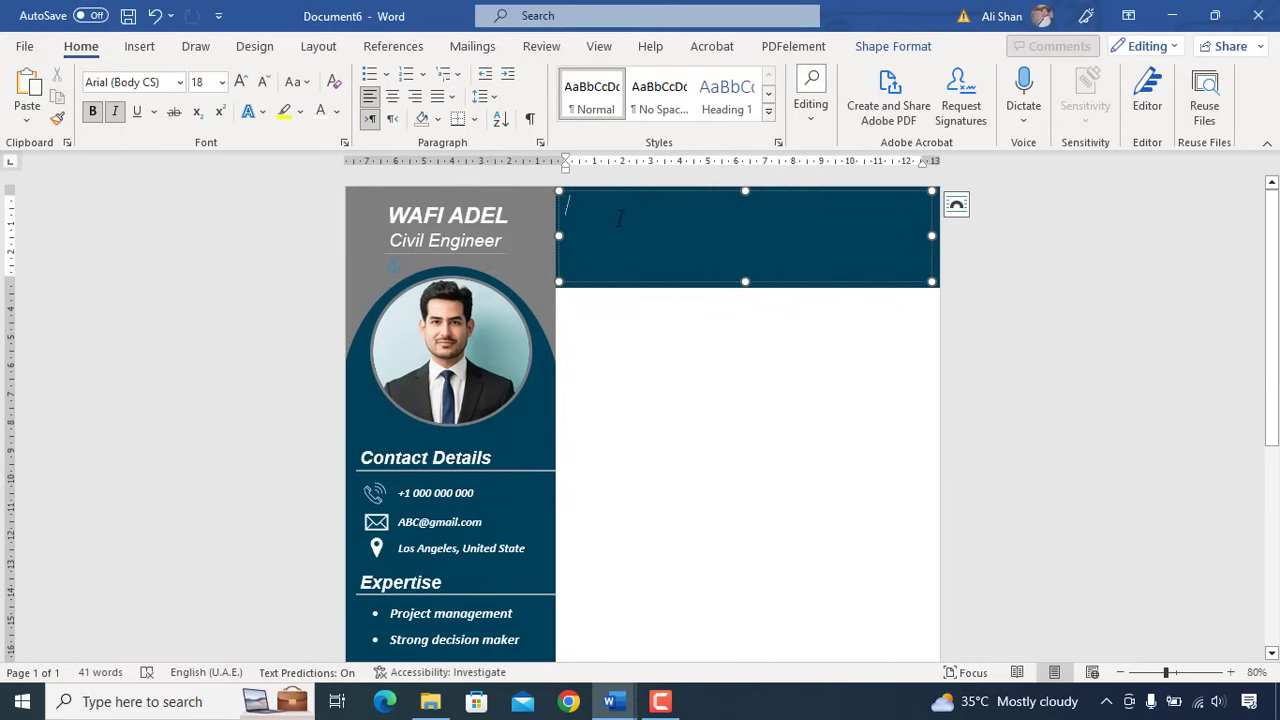
{"action": "type", "text": "Problem-solving civil engineer with 7+ years of experience completing public and private infrastructure projects. Registered ICE and CIOB member comfortable working independently and committed to providing high-quality service with a focus on health, safety, and environmental issues. Possess an A.A. in Architecture."}
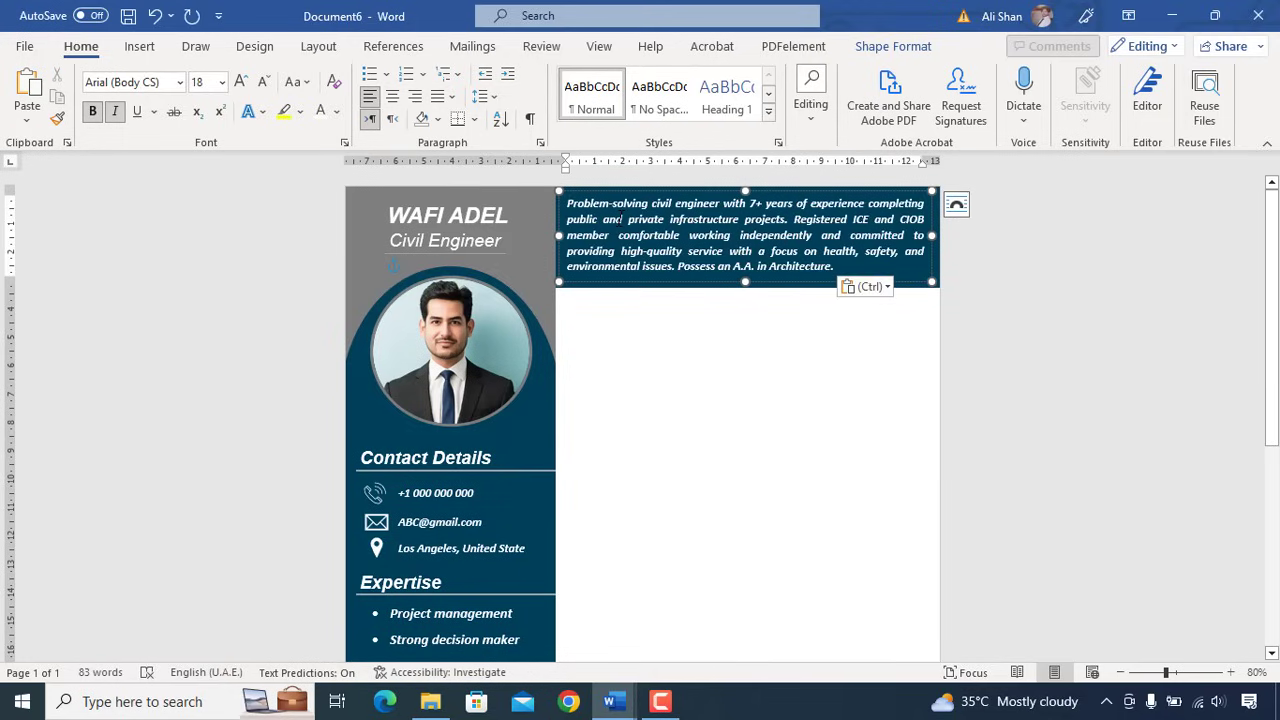
{"action": "left_click", "coordinate": [638, 465]}
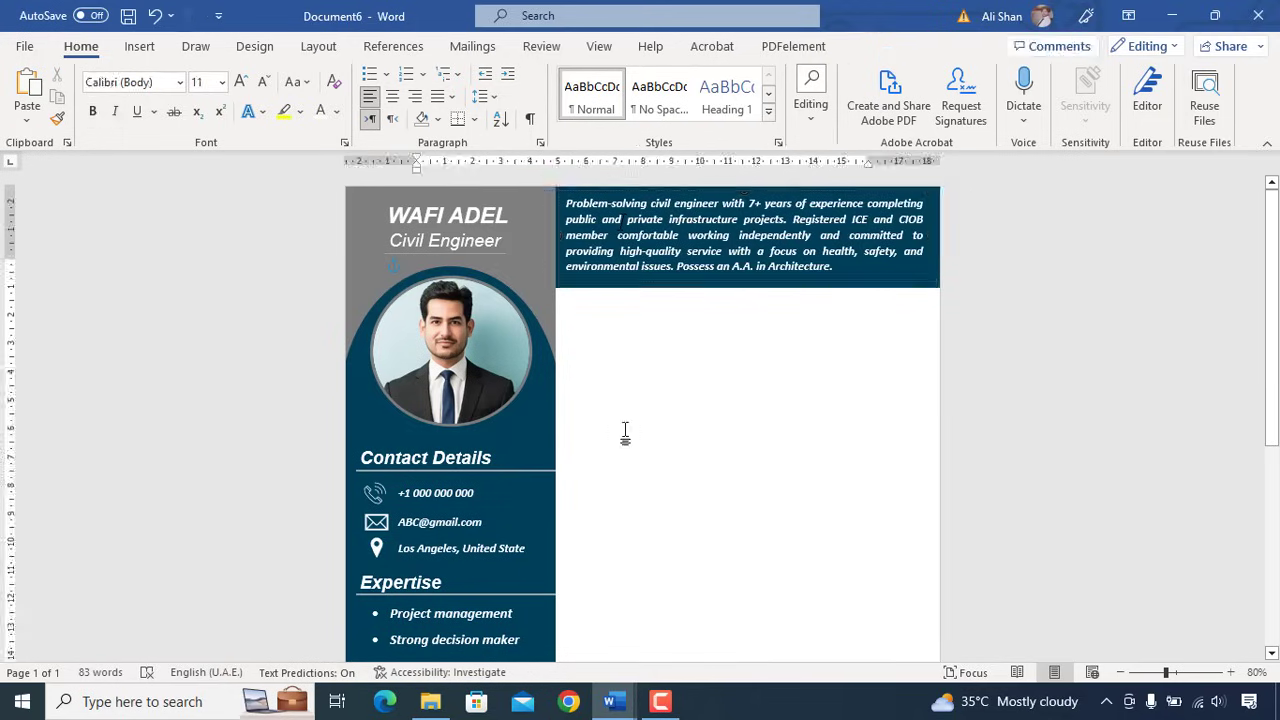
- Draw a small rectangle bar just below the summary banner and bring it to front
{"action": "left_click", "coordinate": [139, 46]}
{"action": "left_click", "coordinate": [250, 73]}
{"action": "left_click", "coordinate": [234, 180]}
{"action": "left_click_drag", "start_coordinate": [554, 300], "coordinate": [689, 332]}
{"action": "right_click", "coordinate": [605, 318]}
{"action": "left_click", "coordinate": [668, 416]}
- Remove the bar's outline and fill it with grey
{"action": "left_click", "coordinate": [463, 95]}
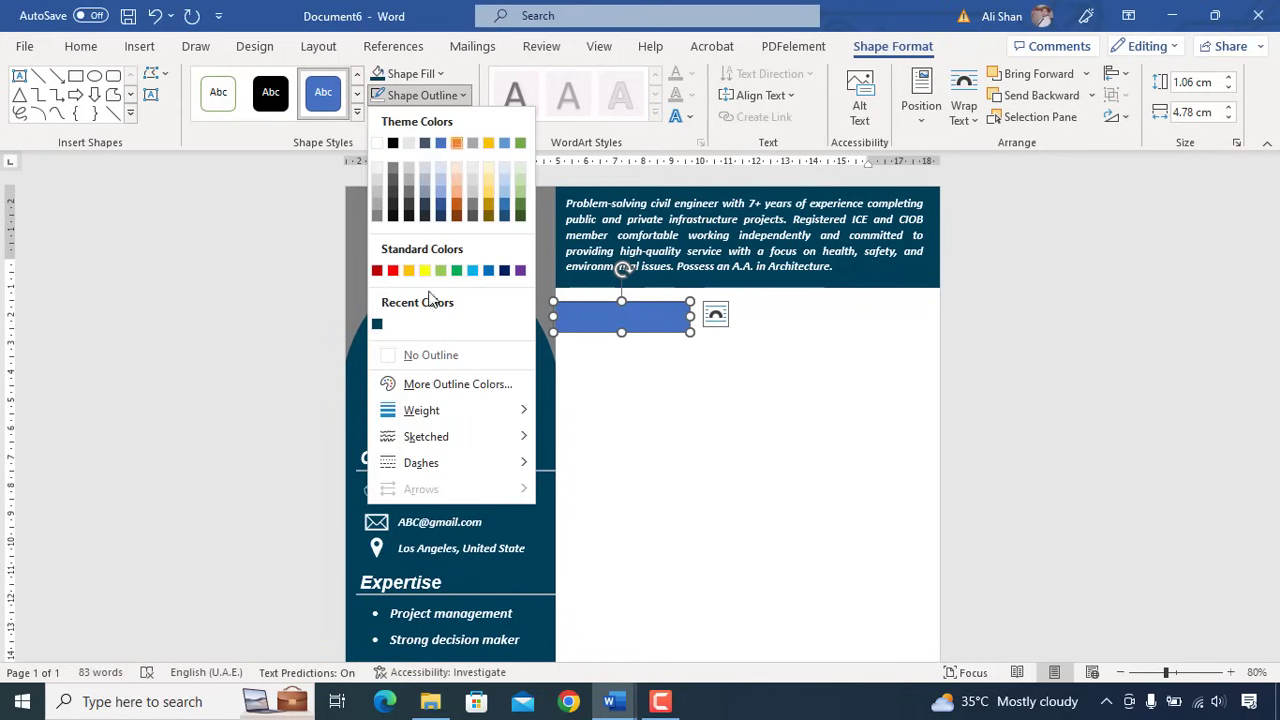
{"action": "left_click", "coordinate": [401, 357]}
{"action": "left_click", "coordinate": [443, 74]}
{"action": "left_click", "coordinate": [379, 196]}
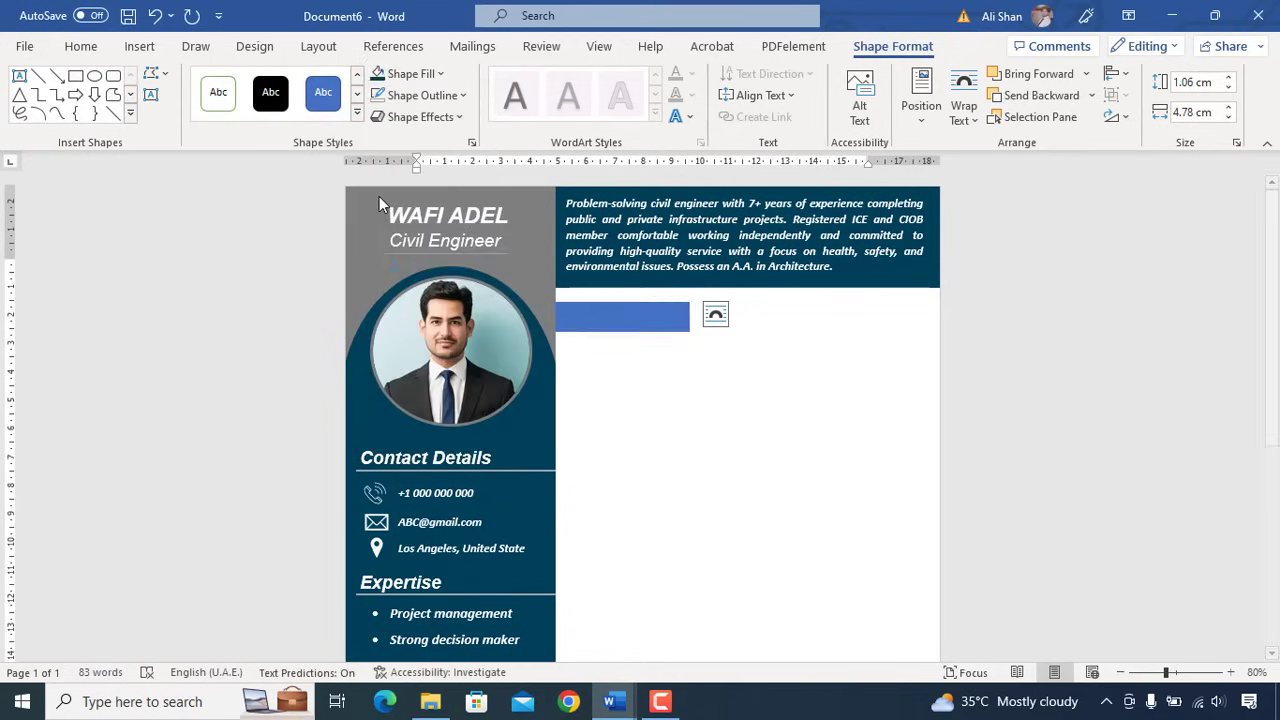
- Edit the bar's points to give it a slanted right end
{"action": "right_click", "coordinate": [668, 314]}
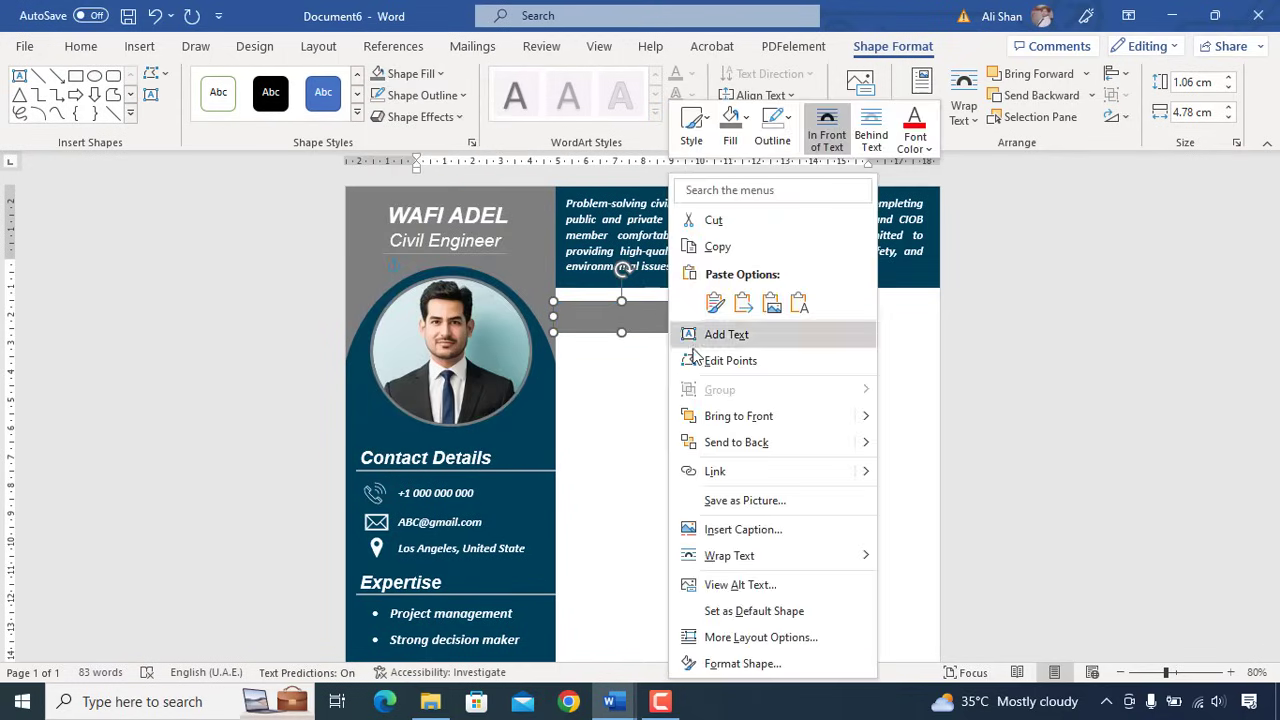
{"action": "left_click", "coordinate": [689, 334]}
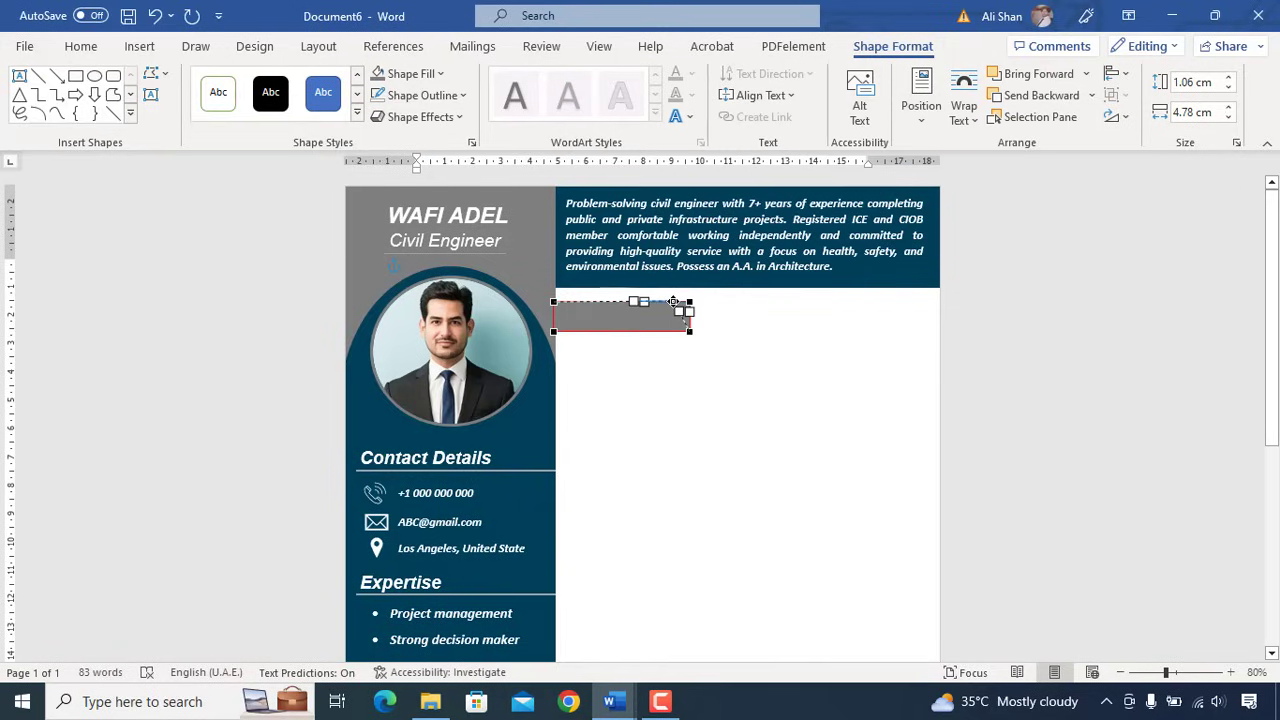
{"action": "left_click", "coordinate": [694, 356]}
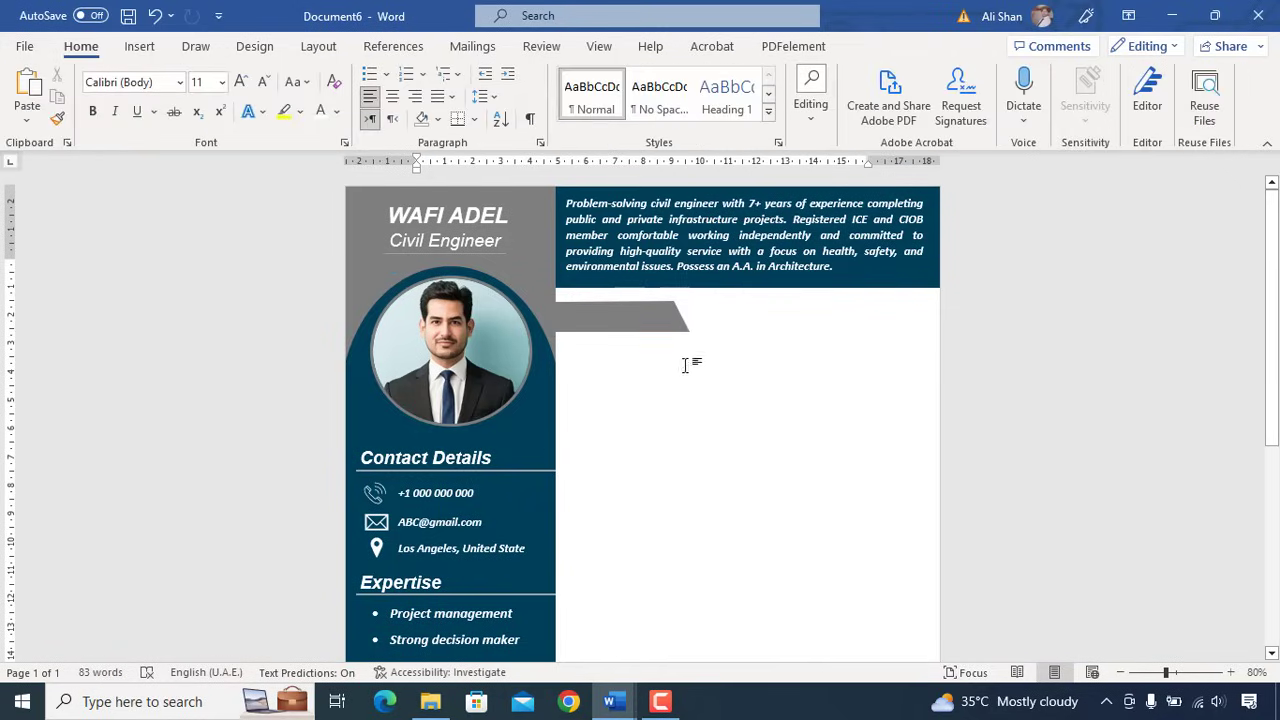
{"action": "left_click", "coordinate": [668, 318]}
{"action": "left_click", "coordinate": [613, 445]}
- Copy the Civil Engineer text box onto the grey bar, retyped as 'Experience' in bold 22 pt
{"action": "left_click", "coordinate": [478, 238]}
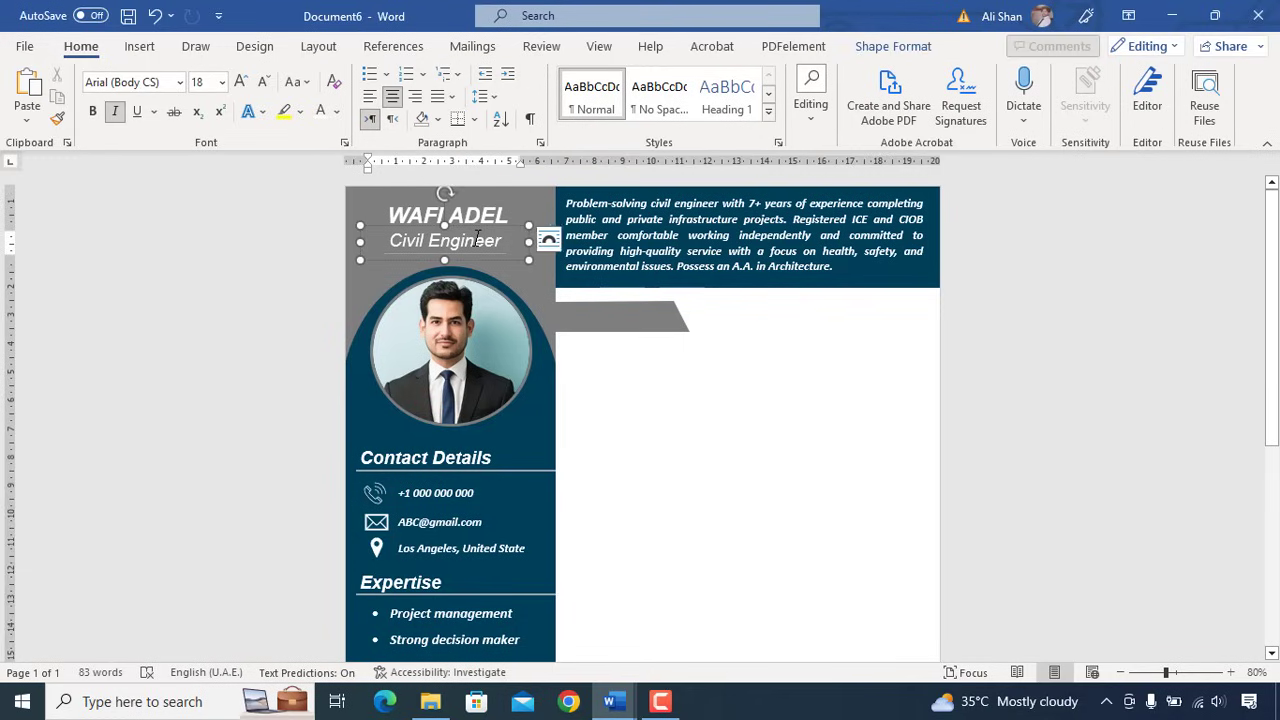
{"action": "left_click_drag", "start_coordinate": [481, 224], "coordinate": [652, 299]}
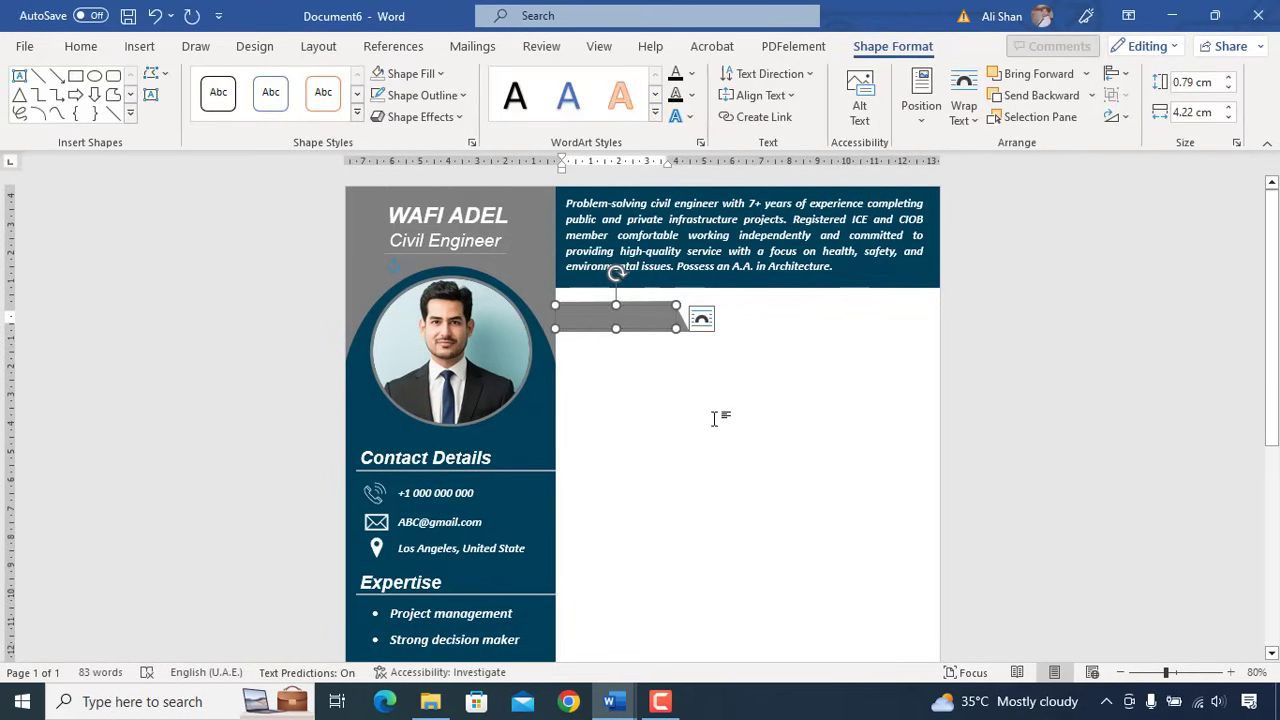
{"action": "type", "text": "Experience"}
{"action": "key", "text": "ctrl+a"}
{"action": "left_click", "coordinate": [81, 46]}
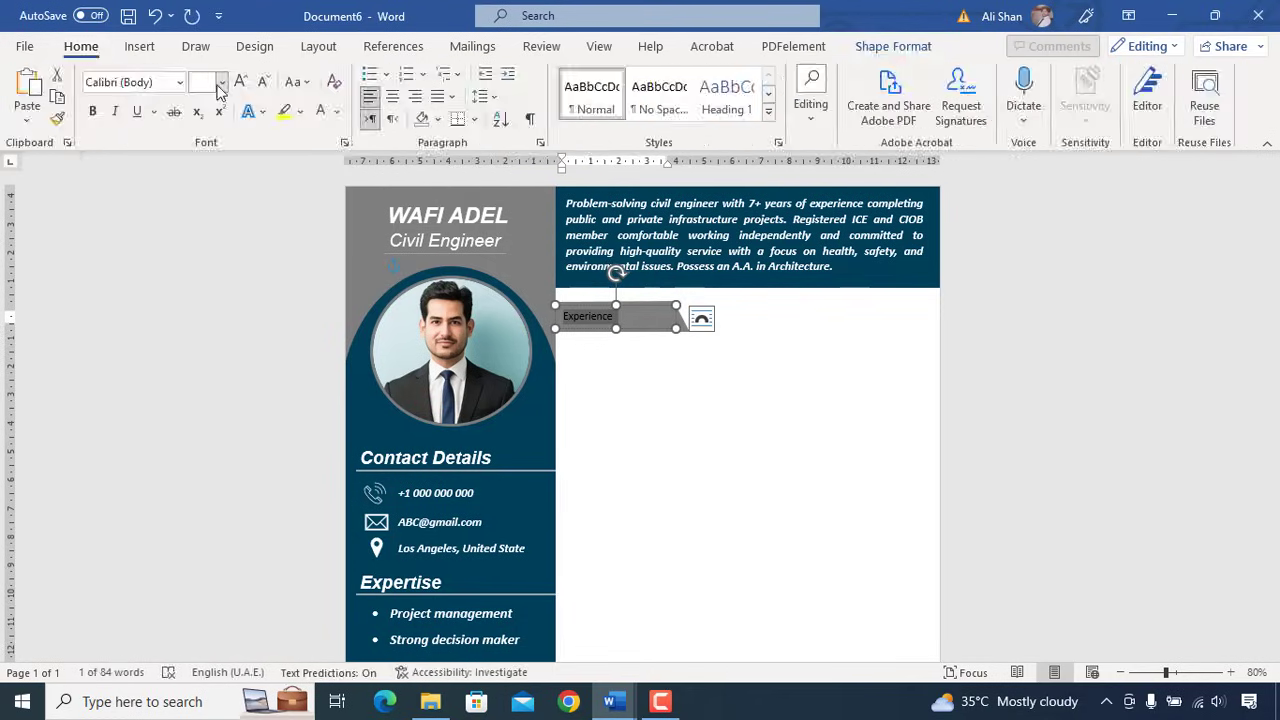
{"action": "left_click", "coordinate": [222, 82]}
{"action": "left_click", "coordinate": [206, 262]}
{"action": "left_click", "coordinate": [92, 111]}
{"action": "key", "text": "ctrl+bracketright"}
{"action": "key", "text": "ctrl+bracketright"}
{"action": "key", "text": "ctrl+bracketright"}
{"action": "key", "text": "ctrl+bracketright"}
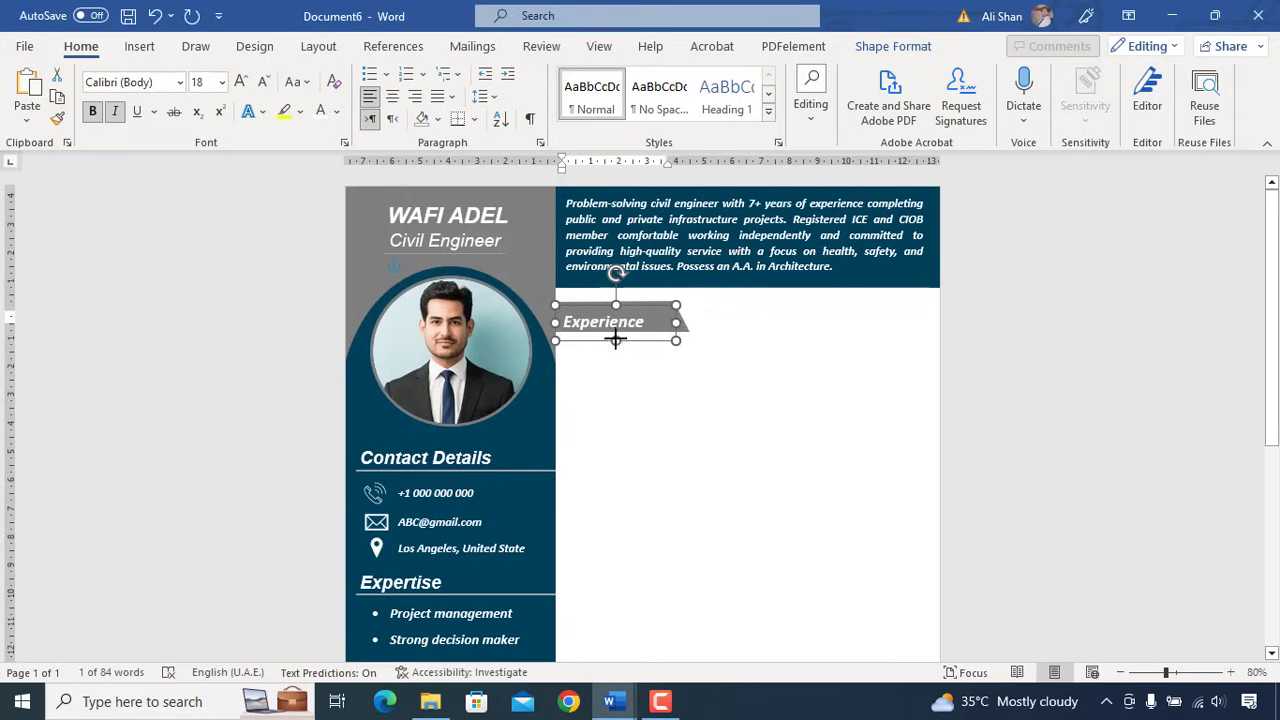
{"action": "left_click", "coordinate": [637, 300]}
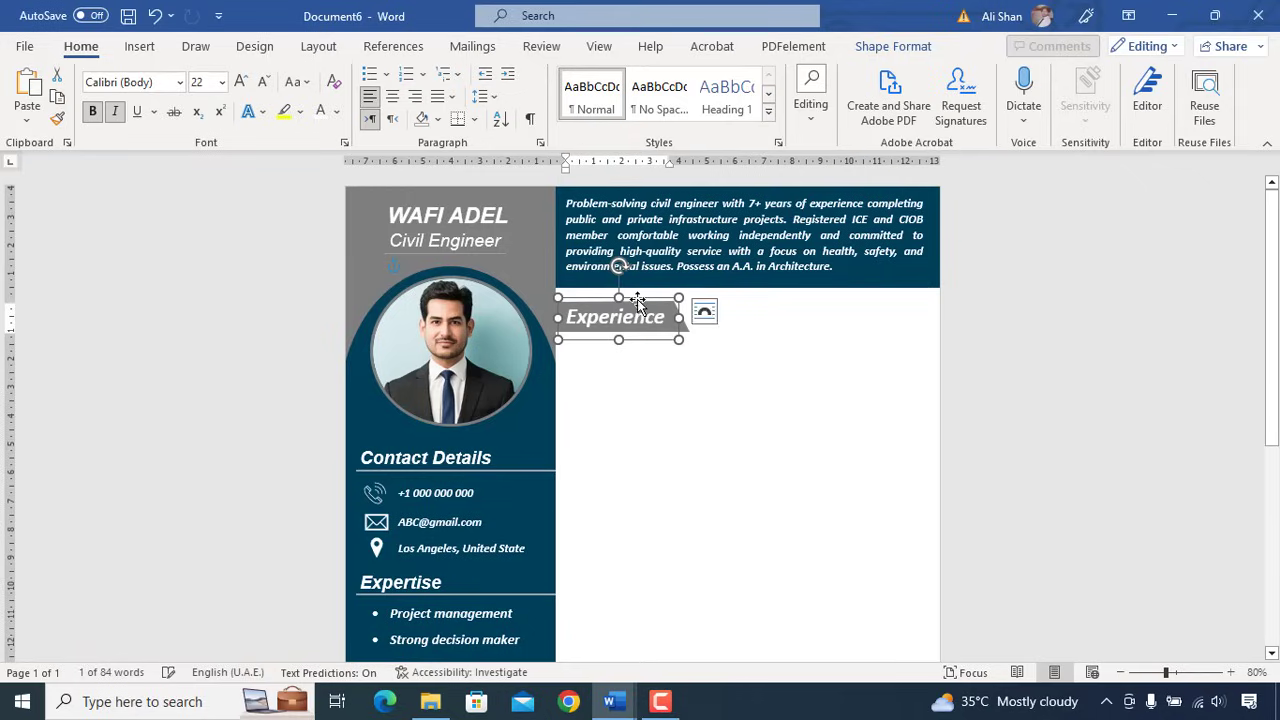
- Duplicate the summary text box below the Experience heading and turn its text black
{"action": "left_click_drag", "start_coordinate": [637, 300], "coordinate": [635, 300]}
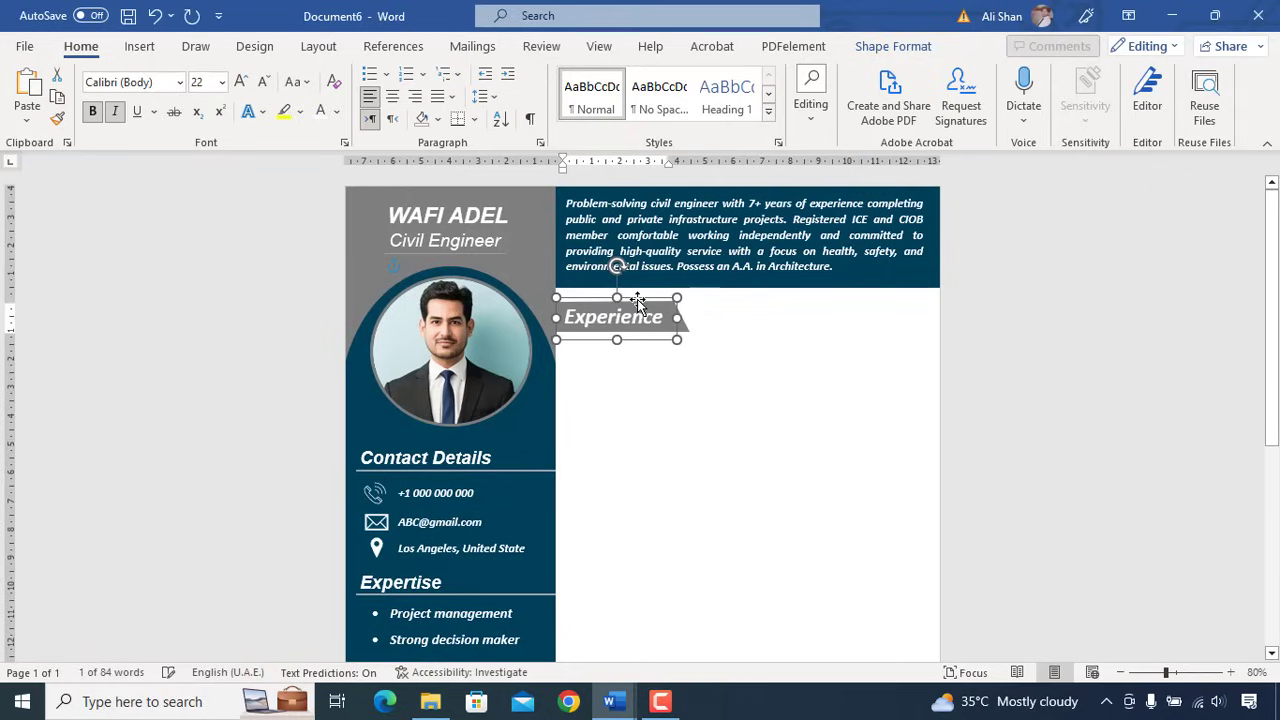
{"action": "left_click", "coordinate": [677, 374]}
{"action": "left_click", "coordinate": [745, 252]}
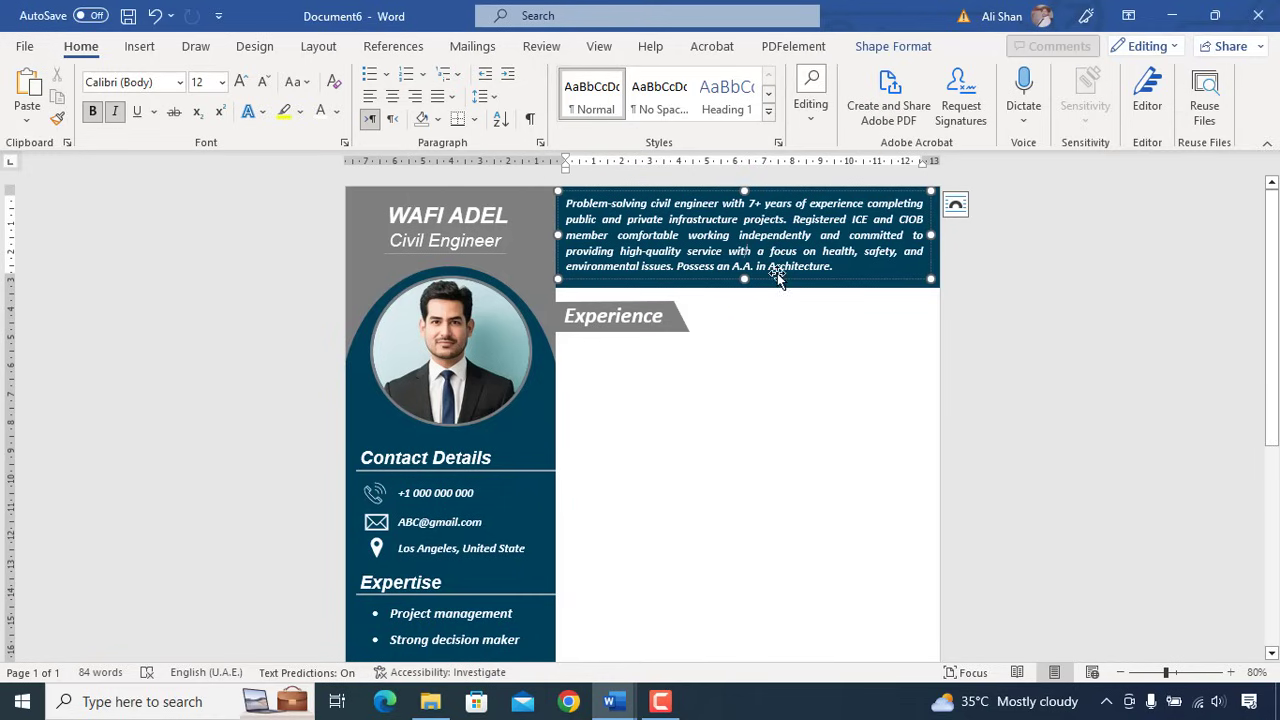
{"action": "left_click_drag", "start_coordinate": [776, 281], "coordinate": [727, 648]}
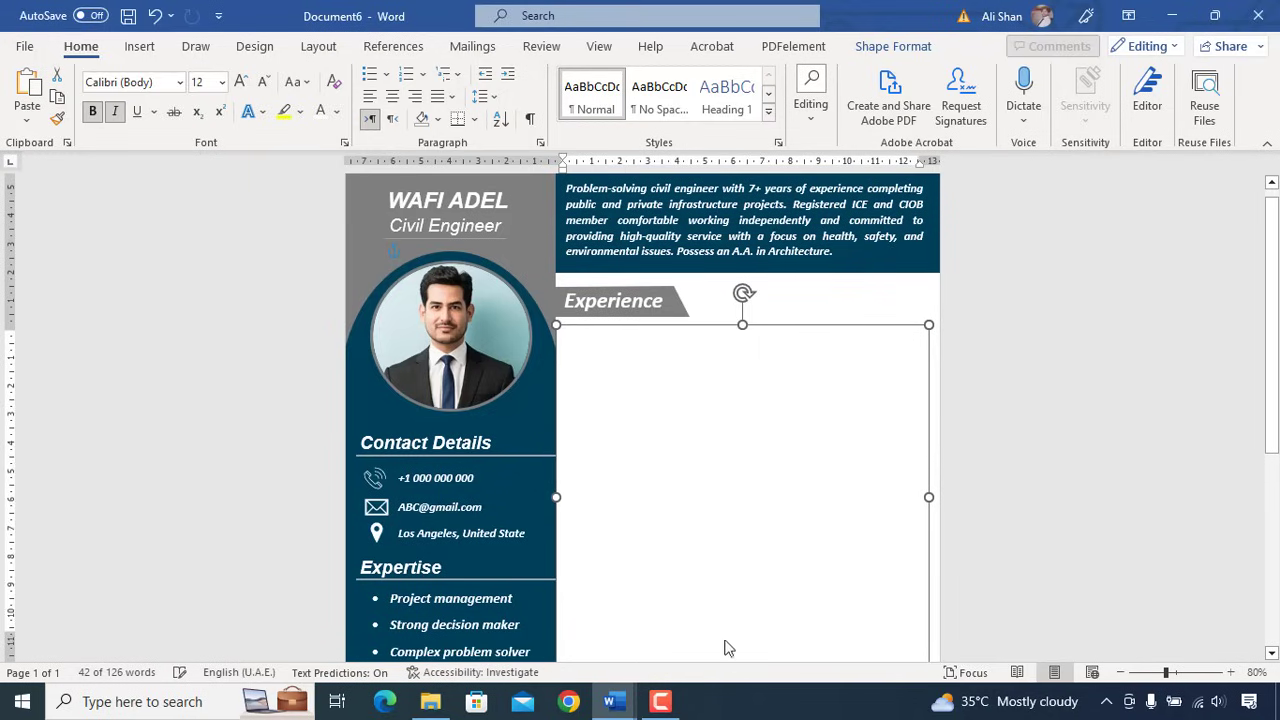
{"action": "left_click", "coordinate": [715, 502]}
{"action": "key", "text": "ctrl+a"}
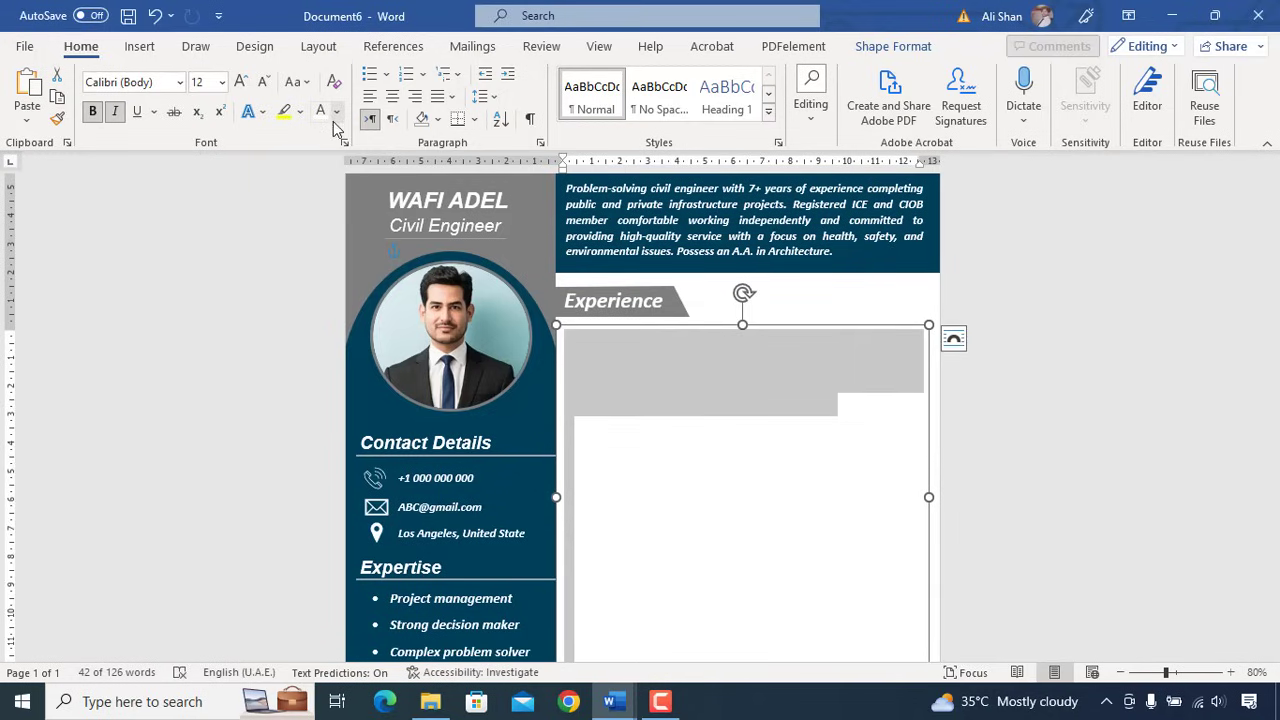
{"action": "left_click", "coordinate": [337, 118]}
{"action": "left_click", "coordinate": [333, 135]}
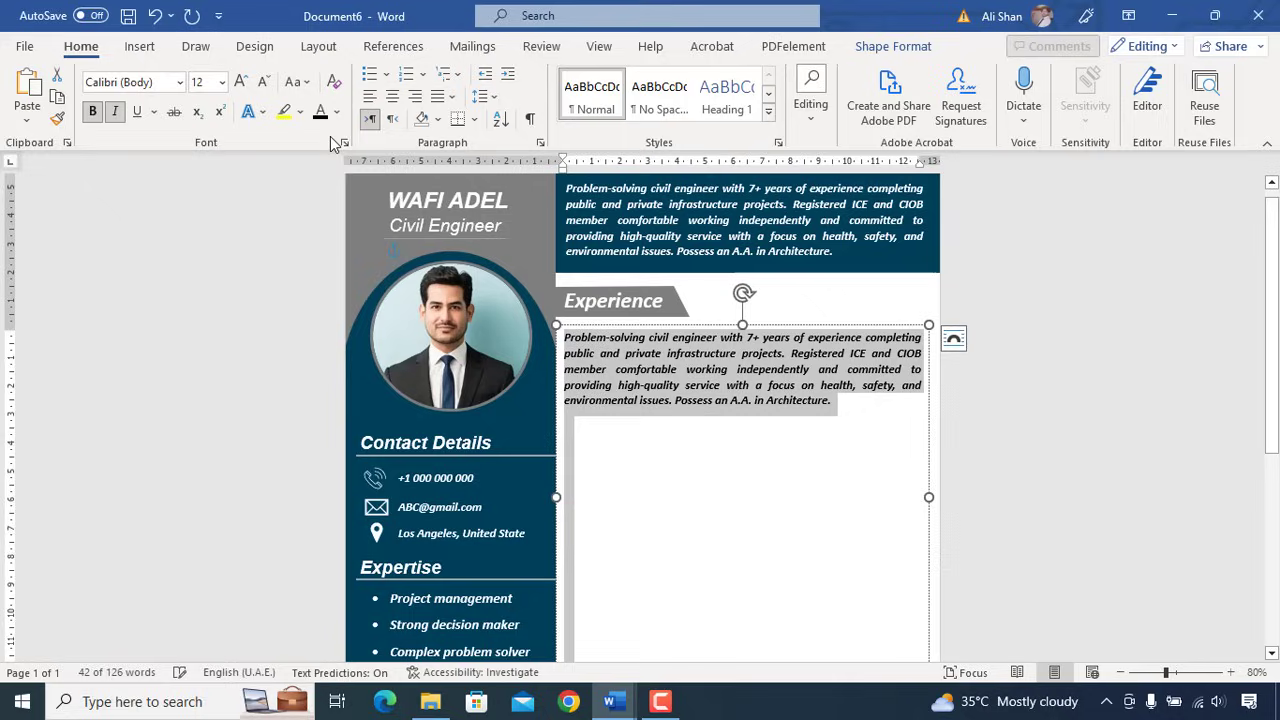
- Replace its contents with the Civil Engineer and Surveyor Technician entries and enlarge it to show all bullets
{"action": "key", "text": "BackSpace"}
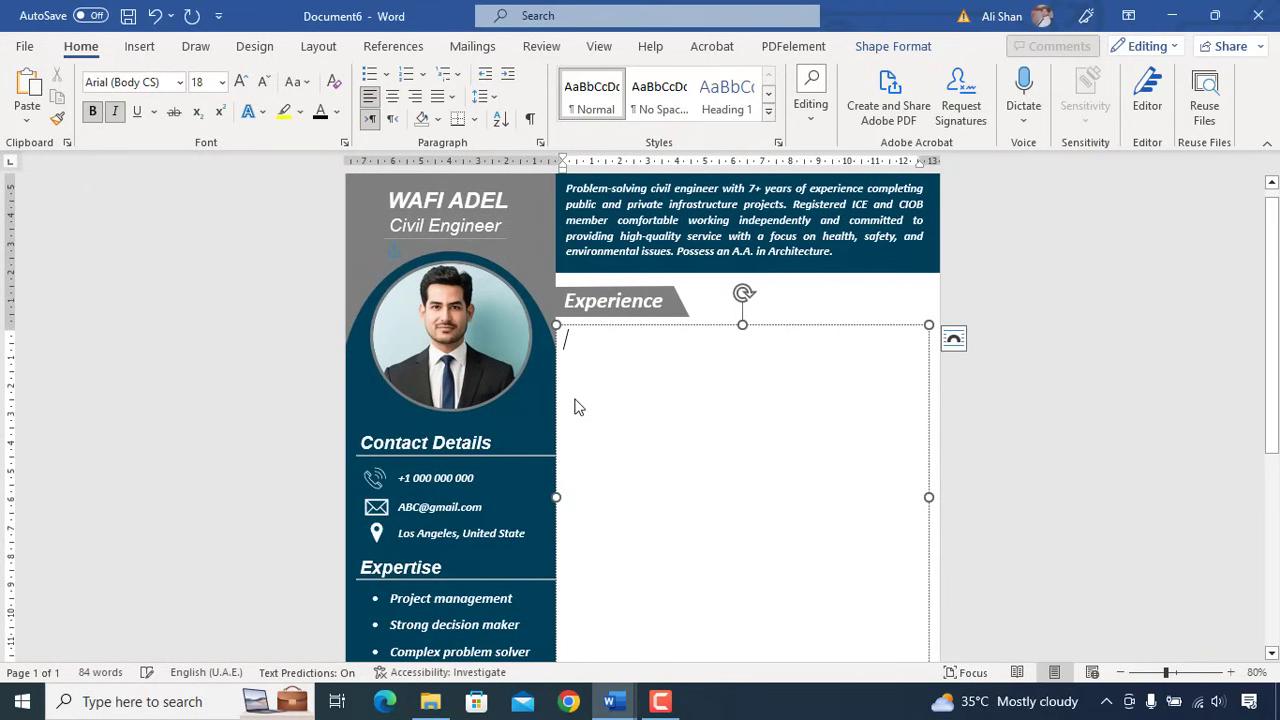
{"action": "key", "text": "ctrl+v"}
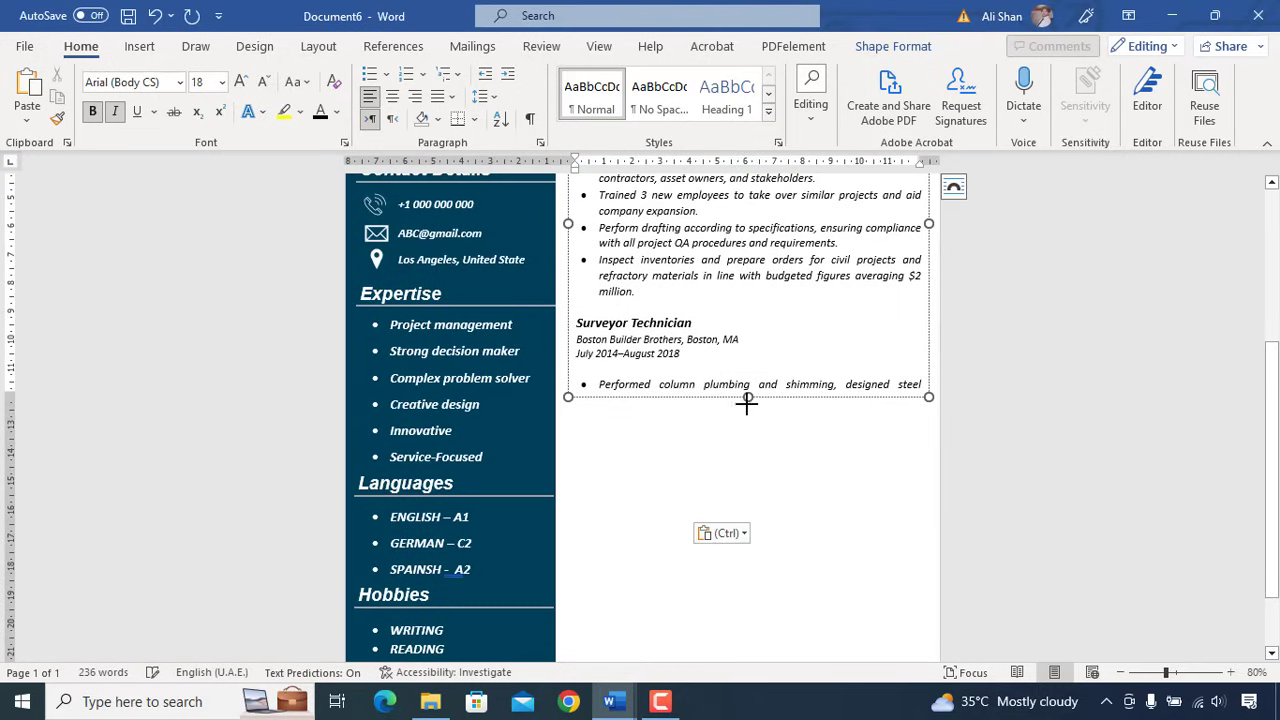
{"action": "left_click_drag", "start_coordinate": [748, 398], "coordinate": [763, 524]}
{"action": "scroll", "coordinate": [751, 357], "scroll_direction": "up", "scroll_amount": 5}
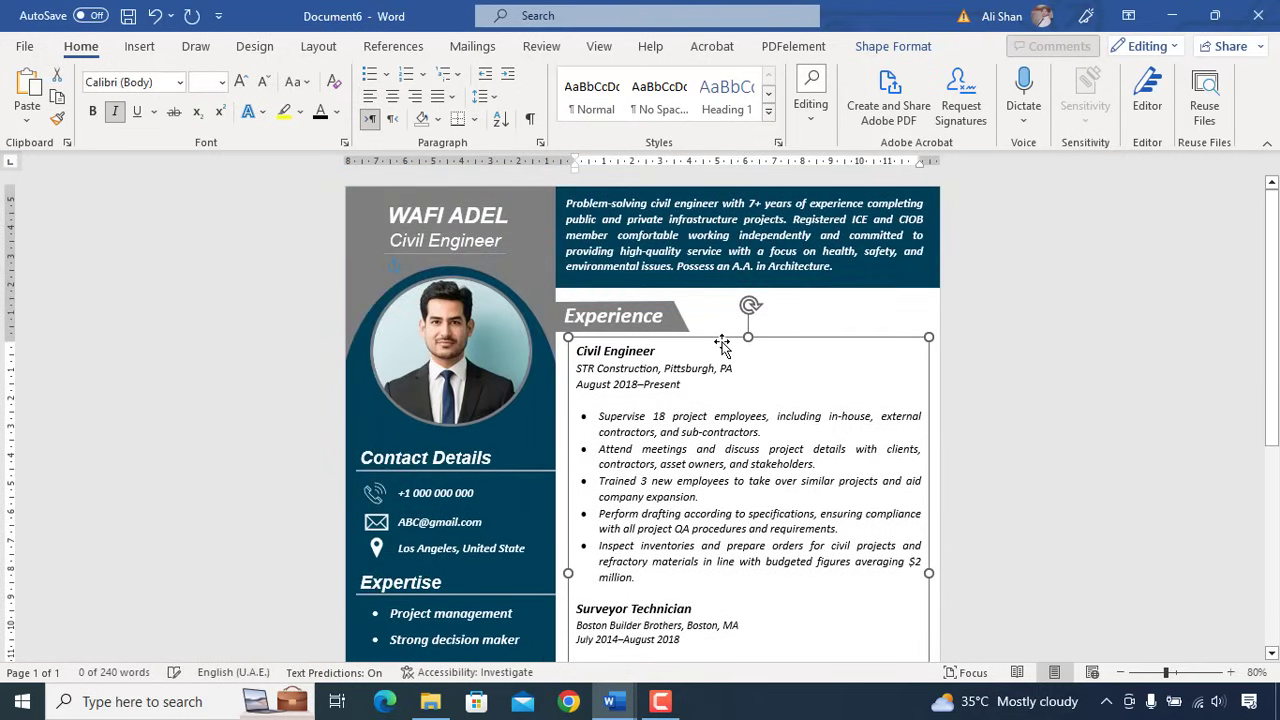
{"action": "left_click", "coordinate": [726, 352]}
{"action": "scroll", "coordinate": [730, 360], "scroll_direction": "down", "scroll_amount": 3}
{"action": "scroll", "coordinate": [730, 362], "scroll_direction": "up", "scroll_amount": 1}
{"action": "left_click", "coordinate": [668, 265]}
{"action": "left_click_drag", "start_coordinate": [572, 282], "coordinate": [592, 268]}
{"action": "left_click", "coordinate": [712, 346]}
{"action": "scroll", "coordinate": [741, 405], "scroll_direction": "down", "scroll_amount": 2}
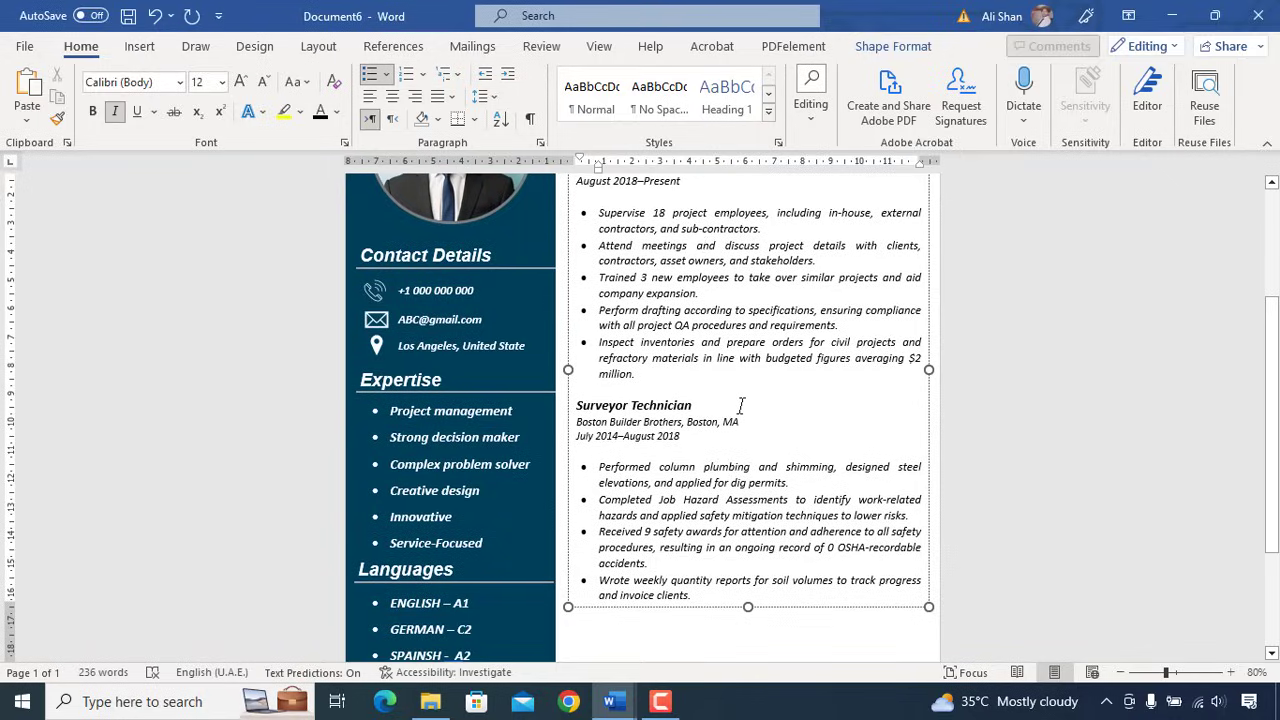
{"action": "scroll", "coordinate": [741, 405], "scroll_direction": "down", "scroll_amount": 3}
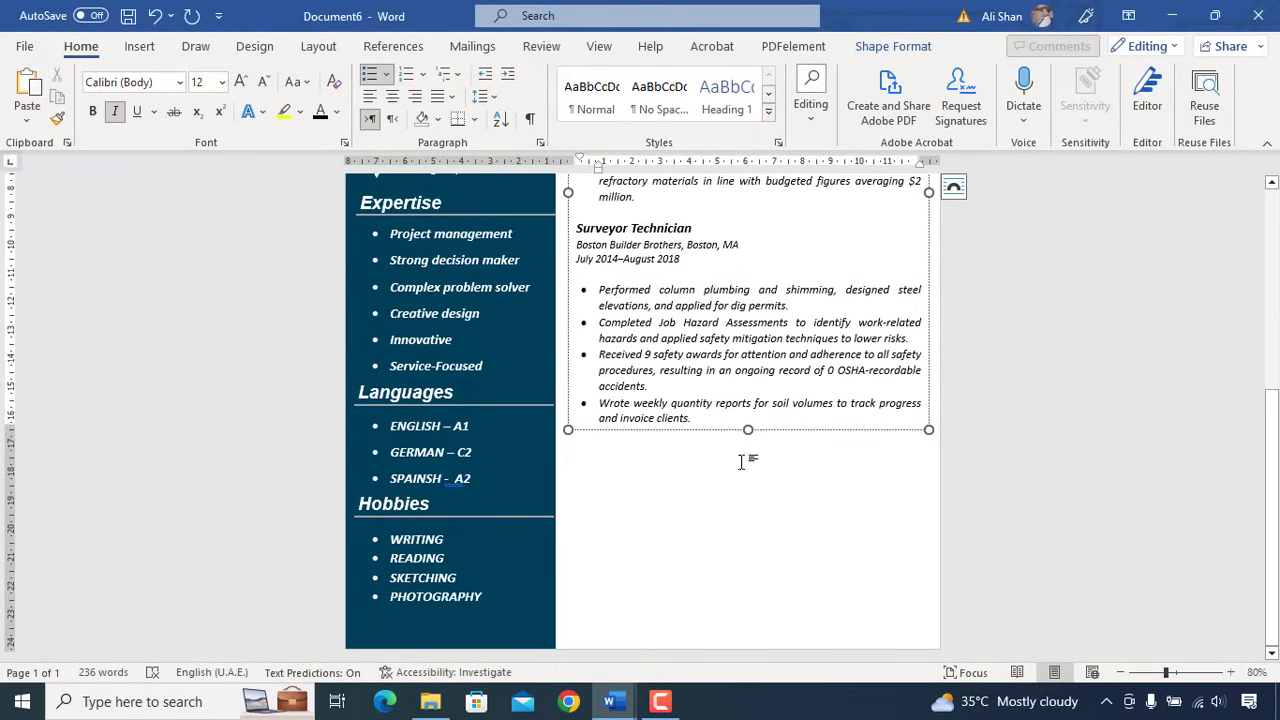
{"action": "left_click", "coordinate": [746, 437]}
{"action": "scroll", "coordinate": [737, 480], "scroll_direction": "up", "scroll_amount": 6}
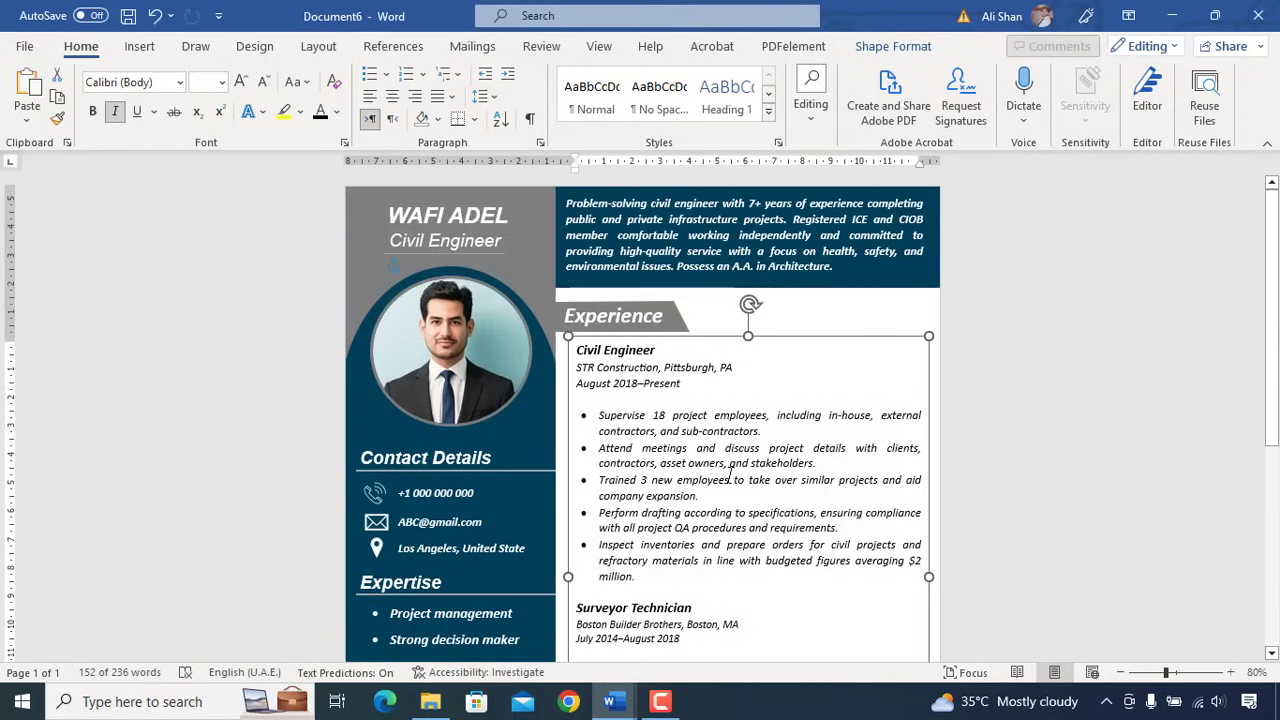
{"action": "left_click", "coordinate": [711, 317]}
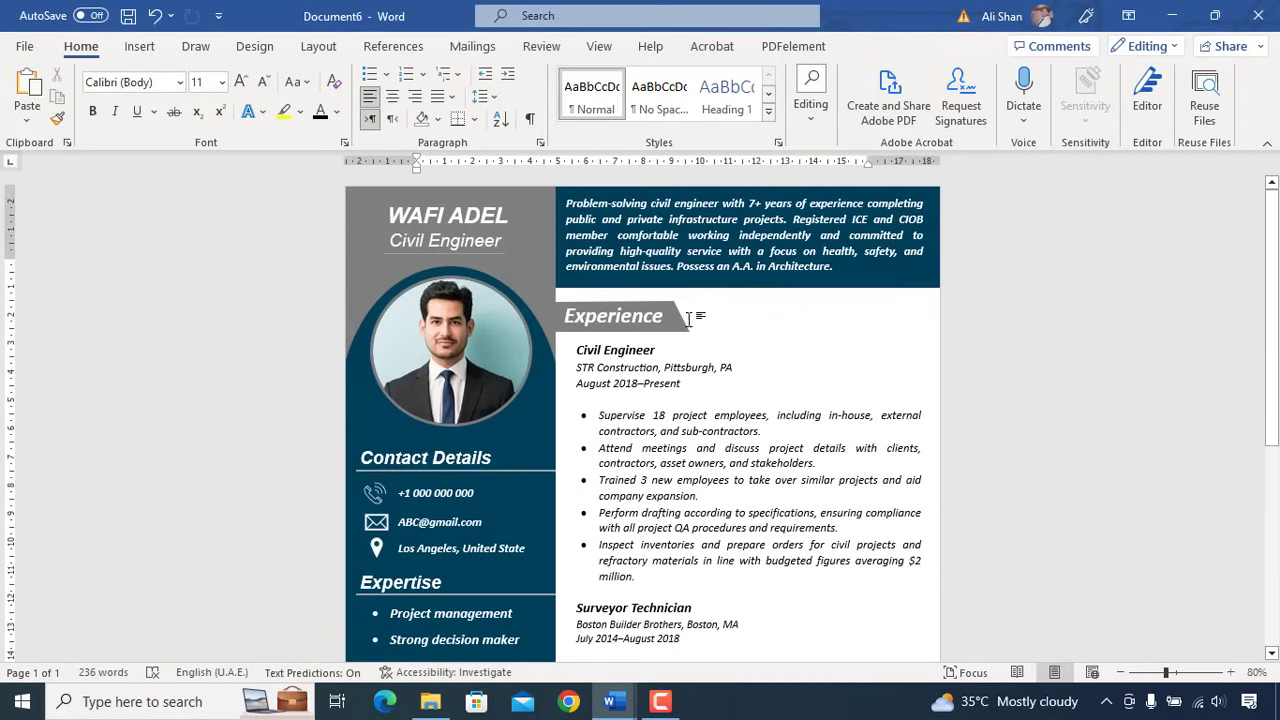
- Duplicate the Experience heading shape and move the copy below the Surveyor Technician bullets
{"action": "left_click", "coordinate": [635, 303]}
{"action": "left_click", "coordinate": [633, 313]}
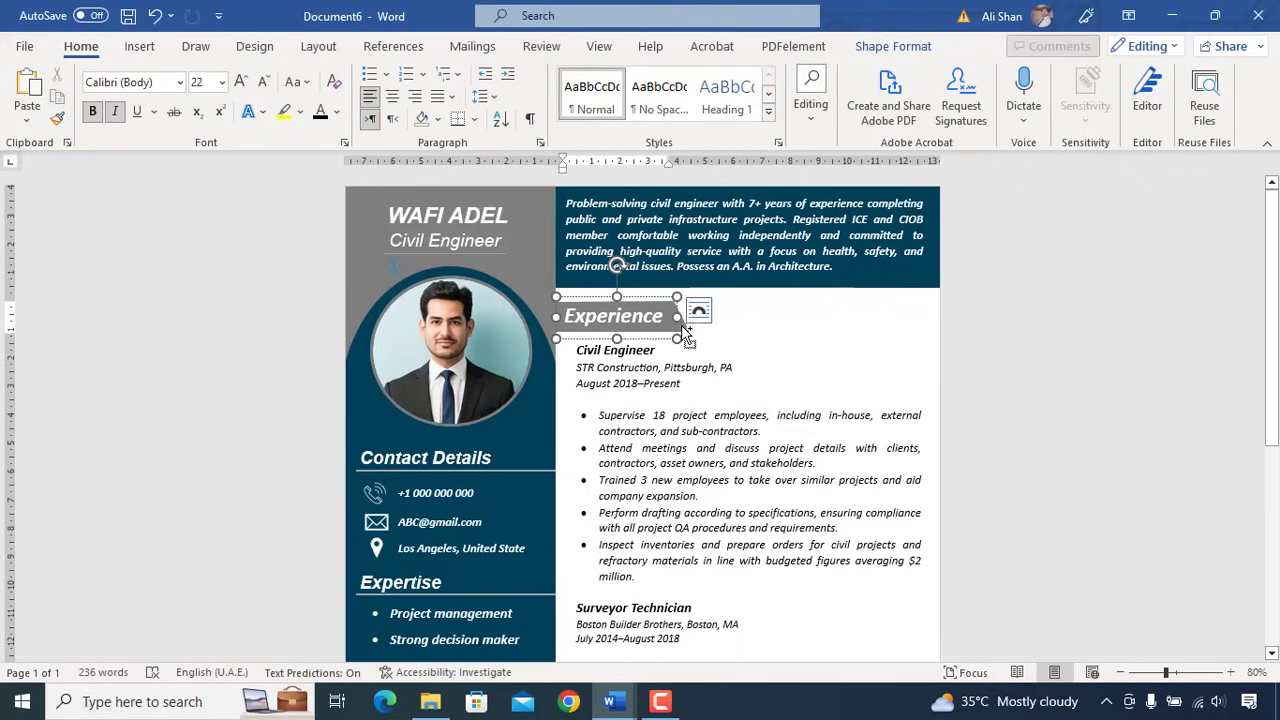
{"action": "left_click", "coordinate": [681, 325]}
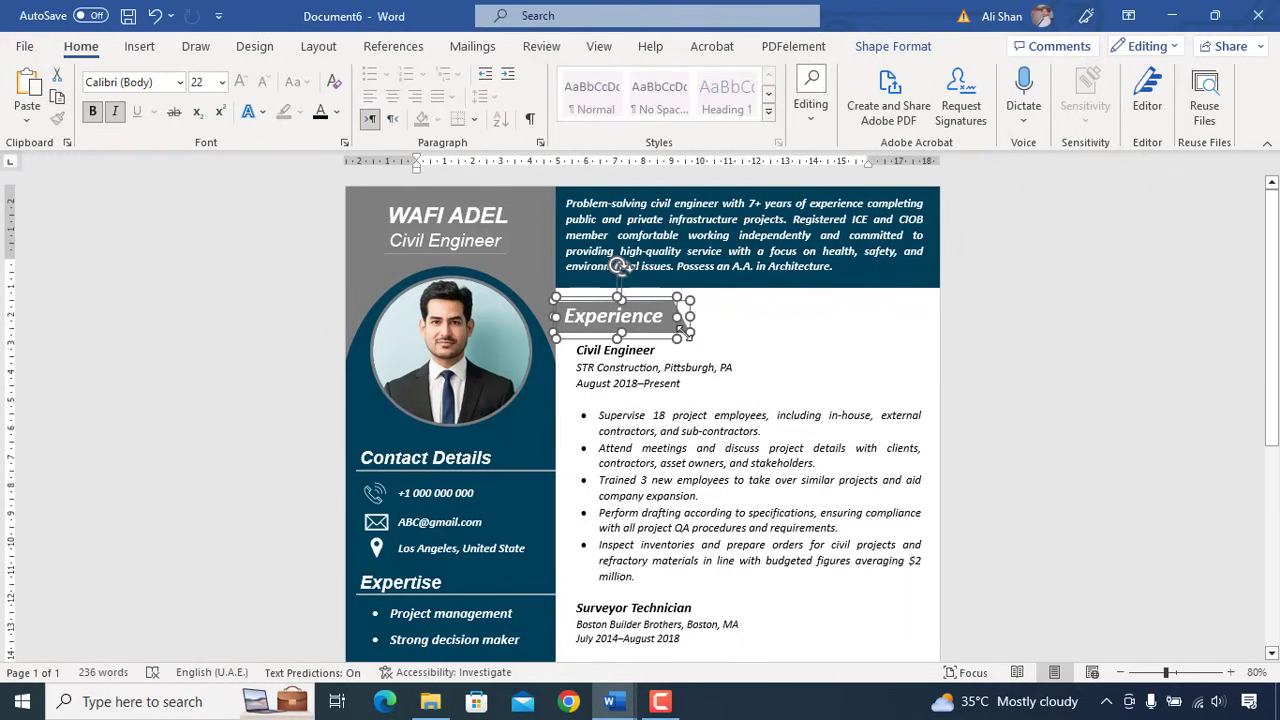
{"action": "left_click_drag", "start_coordinate": [673, 340], "coordinate": [673, 350]}
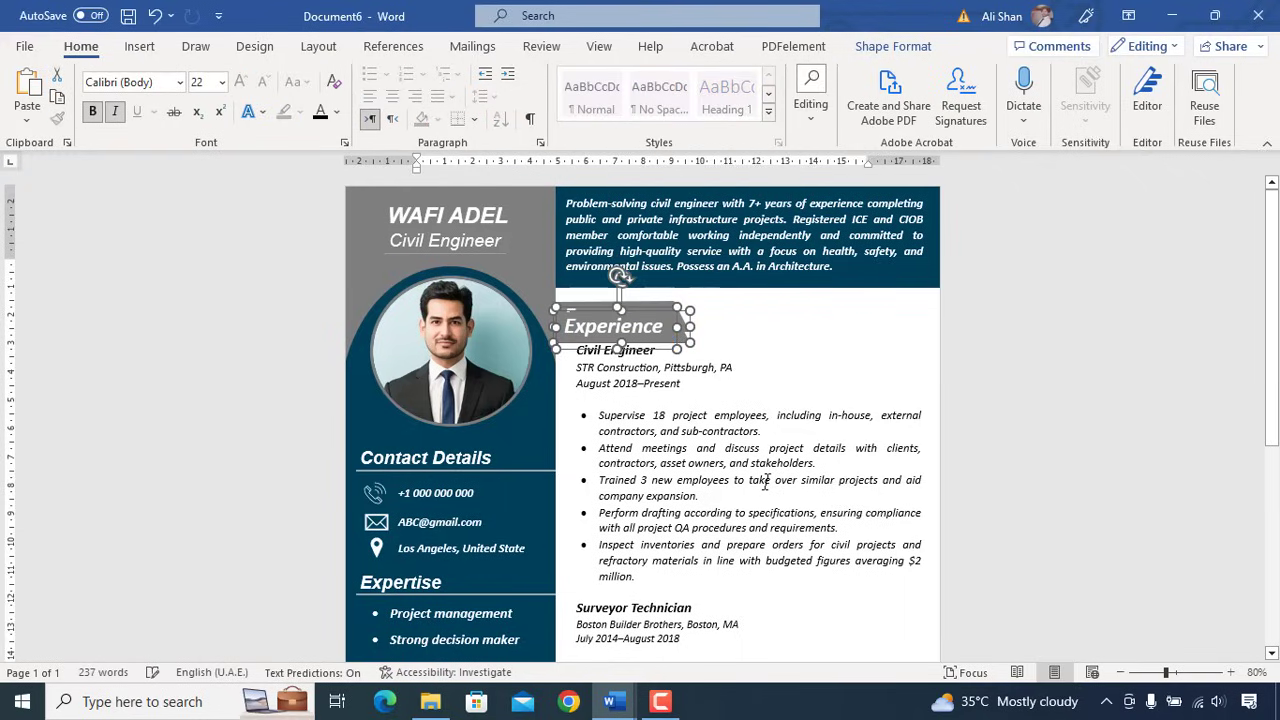
{"action": "key", "text": "Down"}
{"action": "key", "text": "Down"}
{"action": "key", "text": "Down"}
{"action": "key", "text": "Down"}
{"action": "key", "text": "Down"}
{"action": "key", "text": "Down"}
{"action": "key", "text": "Down"}
{"action": "key", "text": "Down"}
{"action": "key", "text": "Down"}
{"action": "key", "text": "Down"}
{"action": "key", "text": "Down"}
{"action": "key", "text": "Down"}
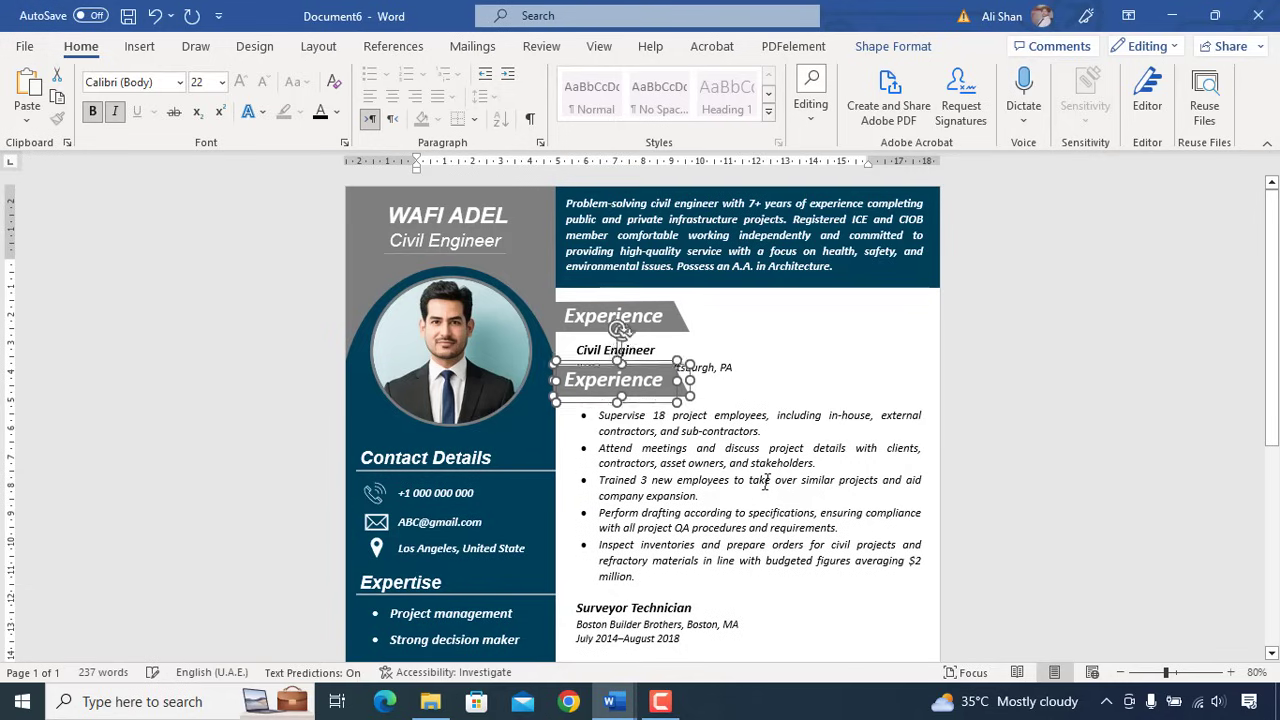
{"action": "key", "text": "Down"}
{"action": "key", "text": "Down"}
{"action": "key", "text": "Down"}
{"action": "key", "text": "Down"}
{"action": "key", "text": "Down"}
{"action": "key", "text": "Down"}
{"action": "key", "text": "Down"}
{"action": "key", "text": "Down"}
{"action": "key", "text": "Down"}
{"action": "key", "text": "Down"}
{"action": "key", "text": "Down"}
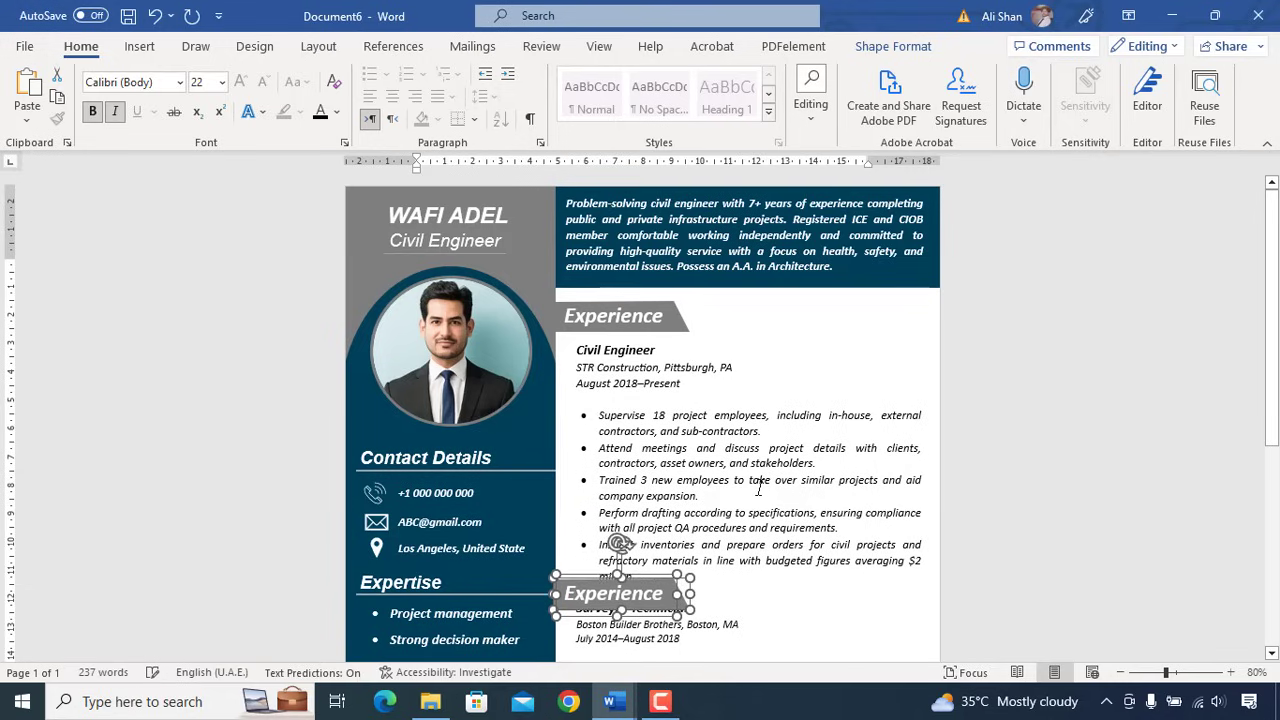
{"action": "scroll", "coordinate": [762, 487], "scroll_direction": "down", "scroll_amount": 5}
{"action": "scroll", "coordinate": [762, 490], "scroll_direction": "down", "scroll_amount": 2}
{"action": "key", "text": "Down"}
{"action": "key", "text": "Down"}
{"action": "key", "text": "Down"}
{"action": "key", "text": "Down"}
{"action": "key", "text": "Down"}
{"action": "key", "text": "Down"}
{"action": "key", "text": "Down"}
{"action": "key", "text": "Down"}
{"action": "key", "text": "Down"}
{"action": "key", "text": "Down"}
{"action": "key", "text": "Down"}
{"action": "key", "text": "Down"}
{"action": "key", "text": "Down"}
{"action": "key", "text": "Down"}
{"action": "key", "text": "Down"}
{"action": "key", "text": "Down"}
{"action": "key", "text": "Down"}
{"action": "key", "text": "Down"}
{"action": "key", "text": "Down"}
{"action": "key", "text": "Down"}
{"action": "key", "text": "Down"}
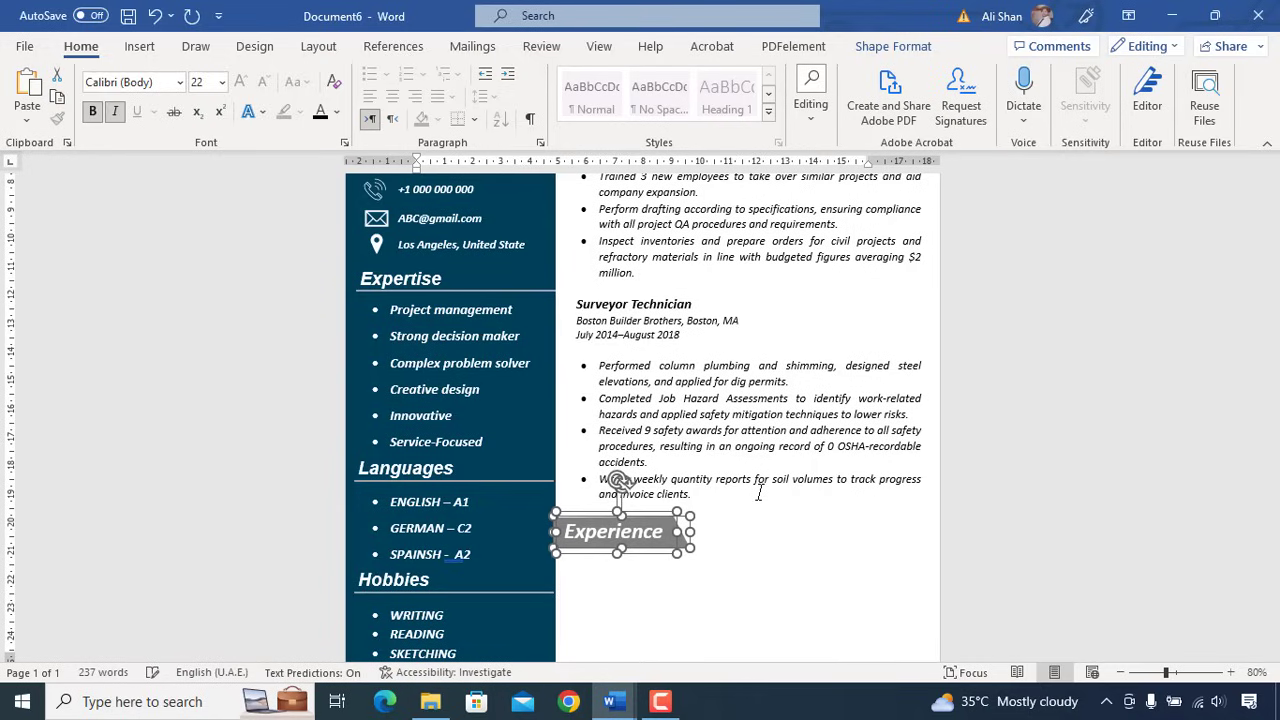
{"action": "scroll", "coordinate": [641, 496], "scroll_direction": "down", "scroll_amount": 2}
- Rename the copied heading 'Education' and paste another copy of the experience text box
{"action": "left_click", "coordinate": [655, 466]}
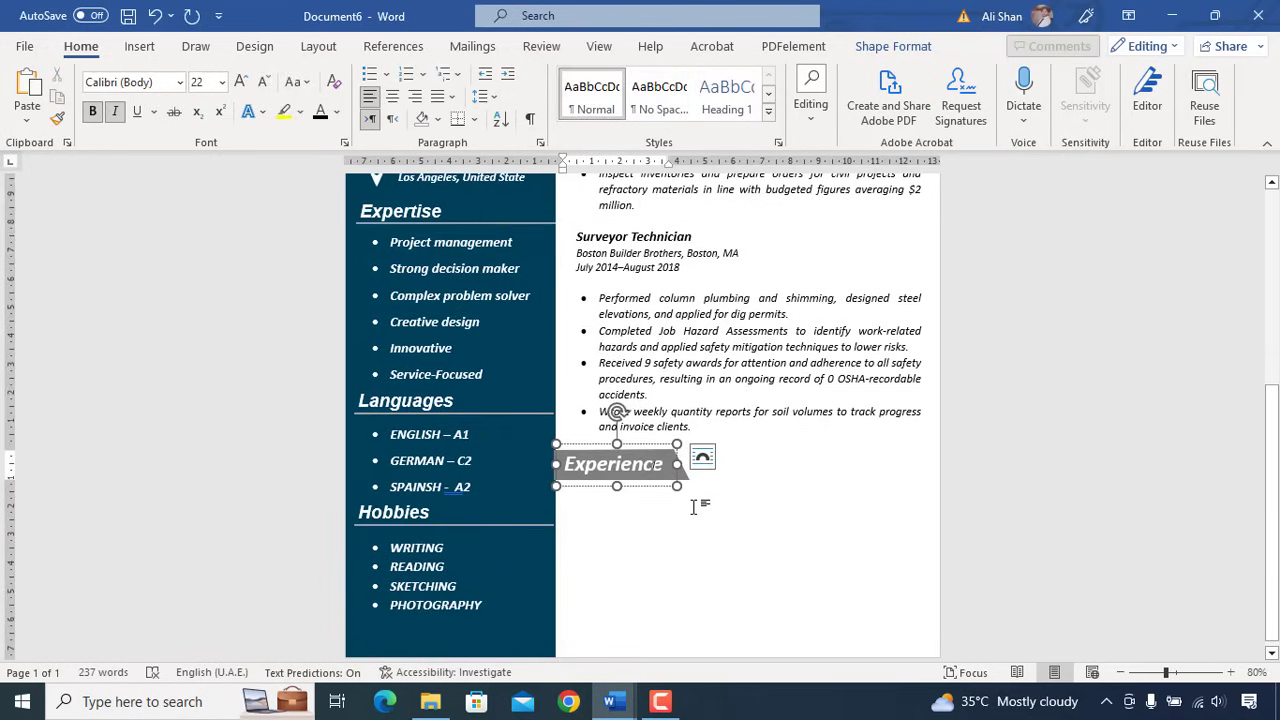
{"action": "key", "text": "ctrl+a"}
{"action": "type", "text": "E"}
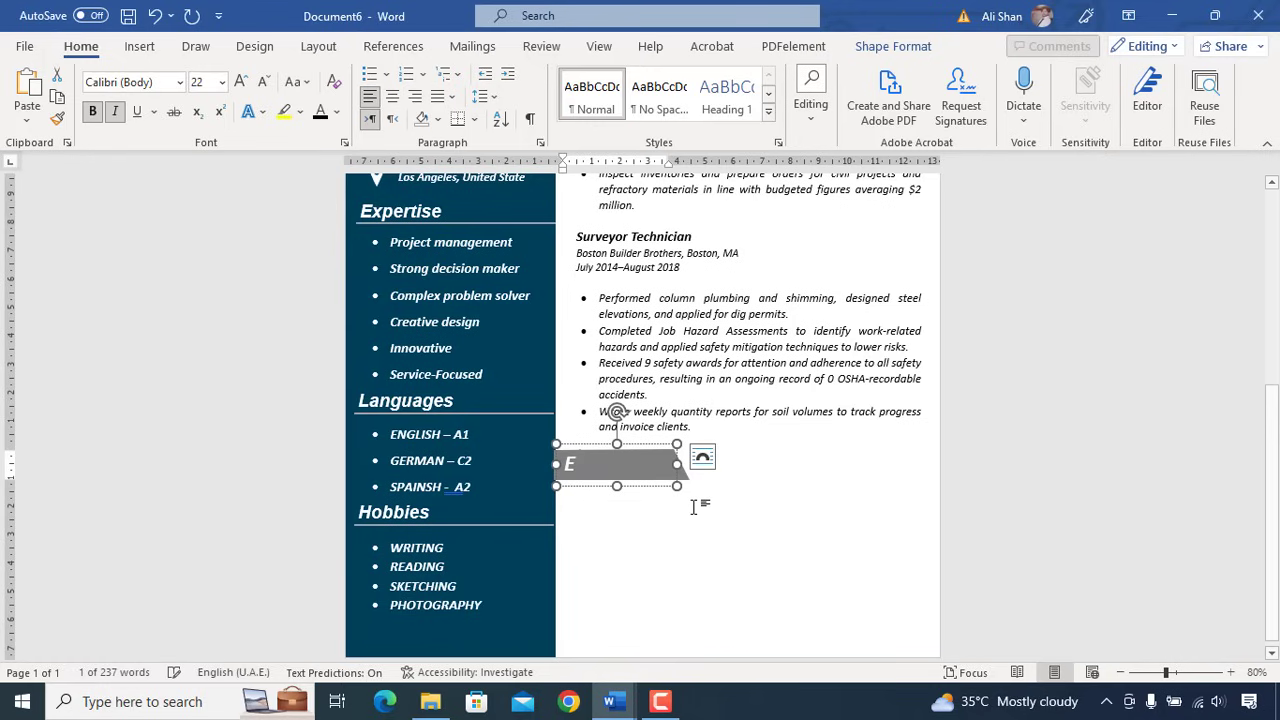
{"action": "type", "text": "ducation"}
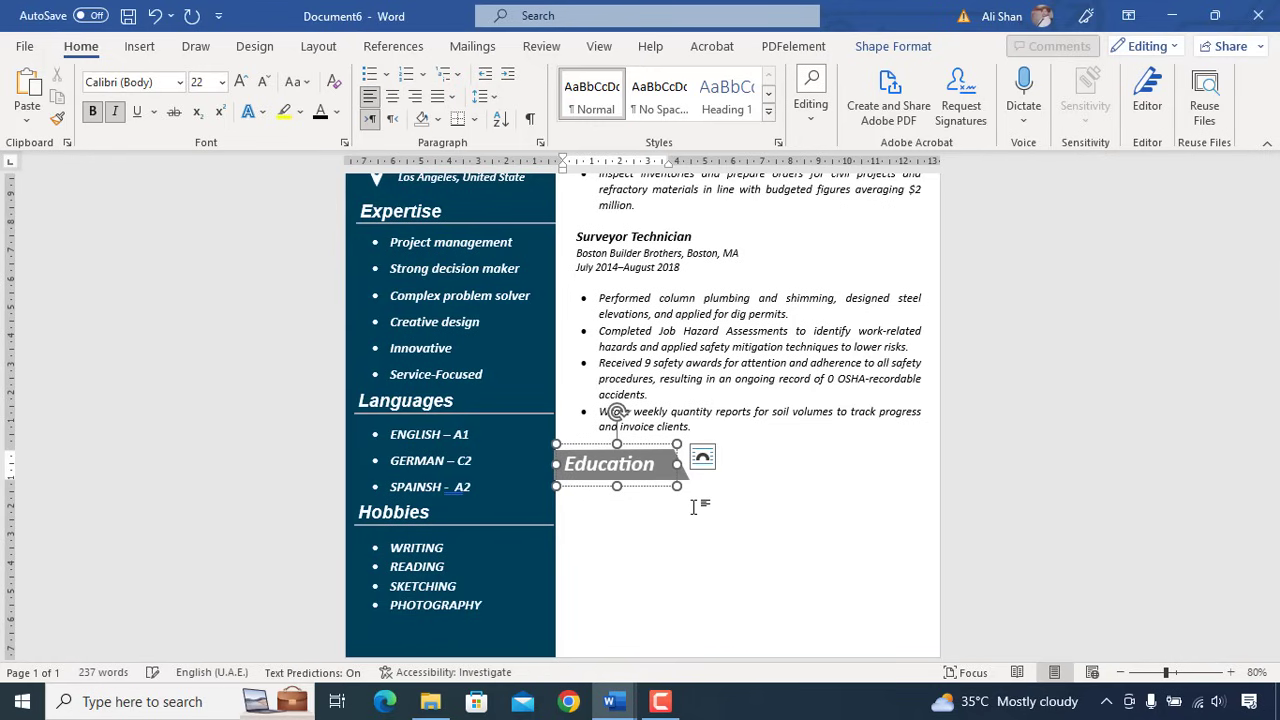
{"action": "key", "text": "ctrl+v"}
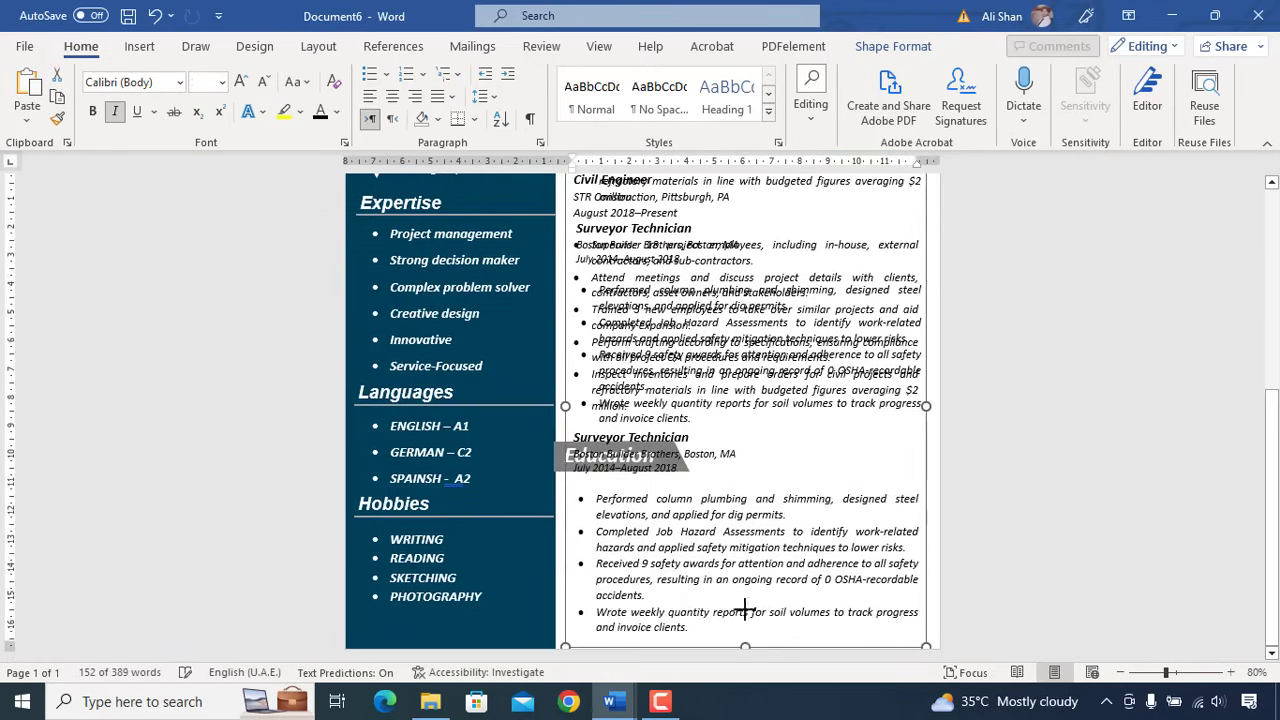
- Shrink the copied text box, move it below the Education heading, and clear its text
{"action": "left_click_drag", "start_coordinate": [740, 636], "coordinate": [745, 441]}
{"action": "left_click_drag", "start_coordinate": [755, 349], "coordinate": [755, 347]}
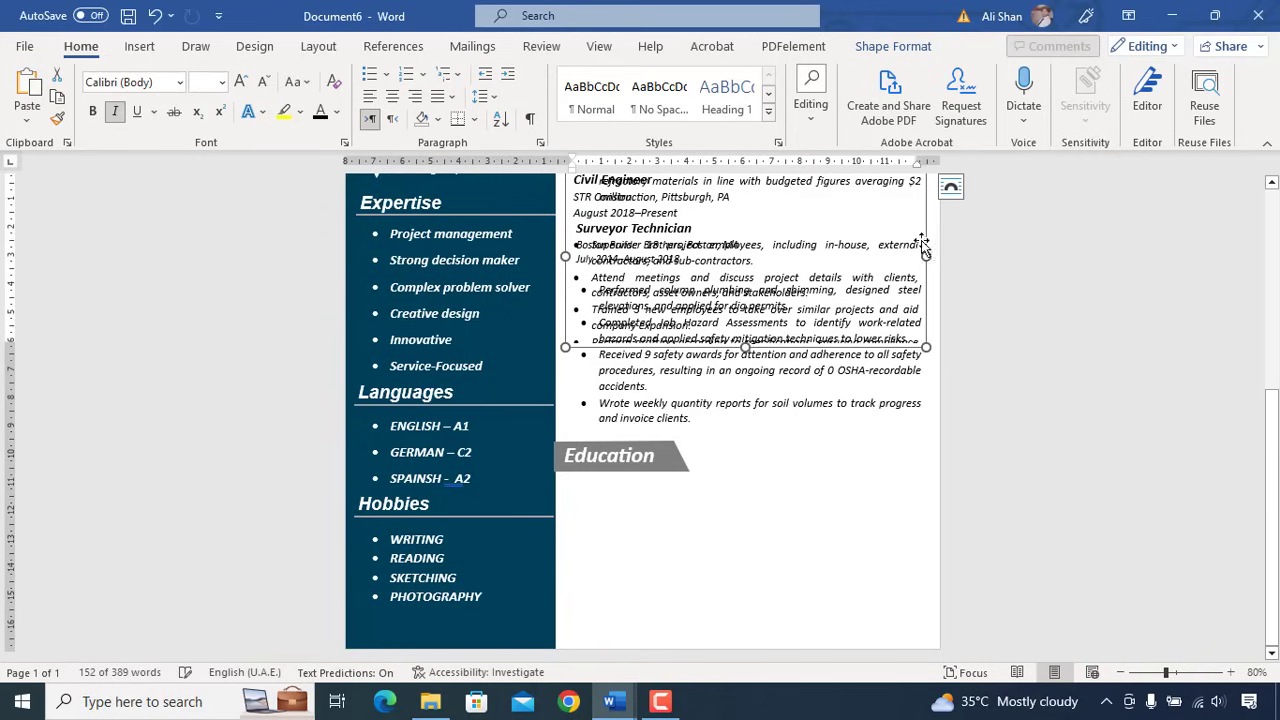
{"action": "left_click_drag", "start_coordinate": [925, 244], "coordinate": [923, 558]}
{"action": "left_click", "coordinate": [785, 598]}
{"action": "key", "text": "ctrl+a"}
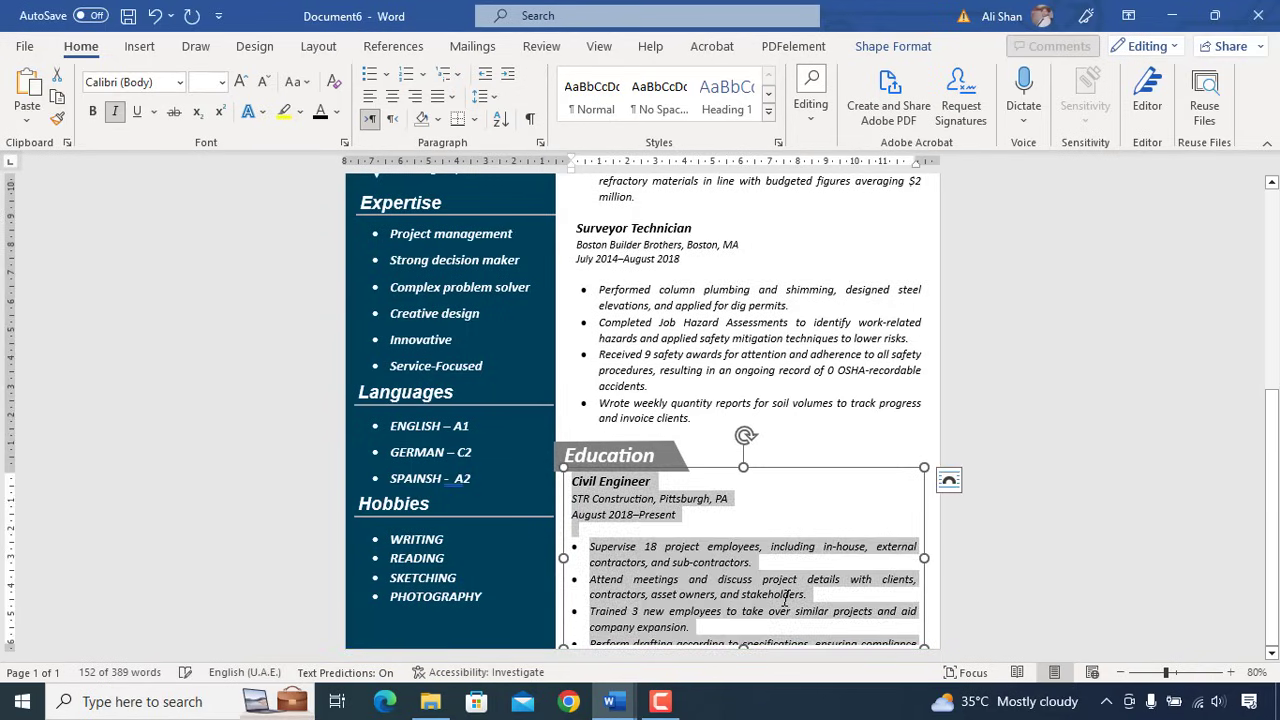
{"action": "key", "text": "Delete"}
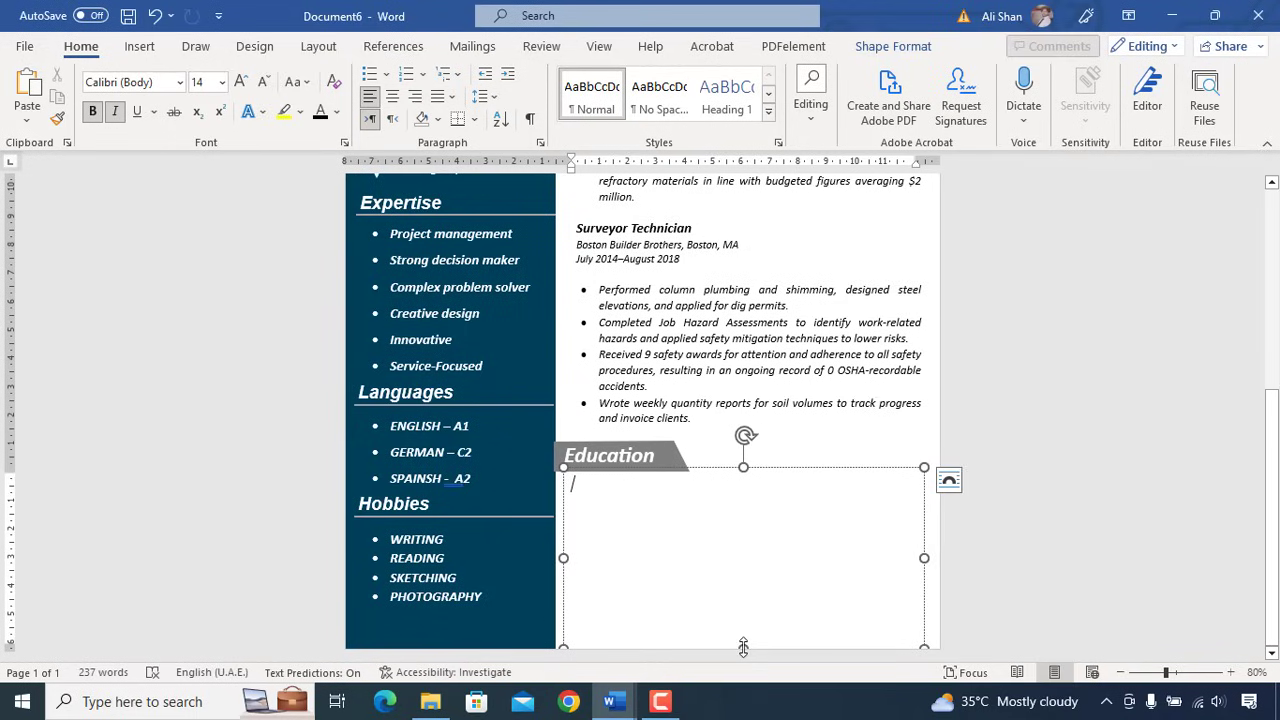
- Paste the Bachelor of Science and Associate of Arts entries, sizing the box so May 2012 shows
{"action": "left_click_drag", "start_coordinate": [743, 647], "coordinate": [743, 604]}
{"action": "left_click_drag", "start_coordinate": [728, 466], "coordinate": [736, 487]}
{"action": "left_click", "coordinate": [731, 529]}
{"action": "type", "text": "Bachelor of Science in Civil Engineering King's College, Pittsburgh, PA May 2014 Associate of Arts in Architecture King's College, Pittsburgh, PA May 2012"}
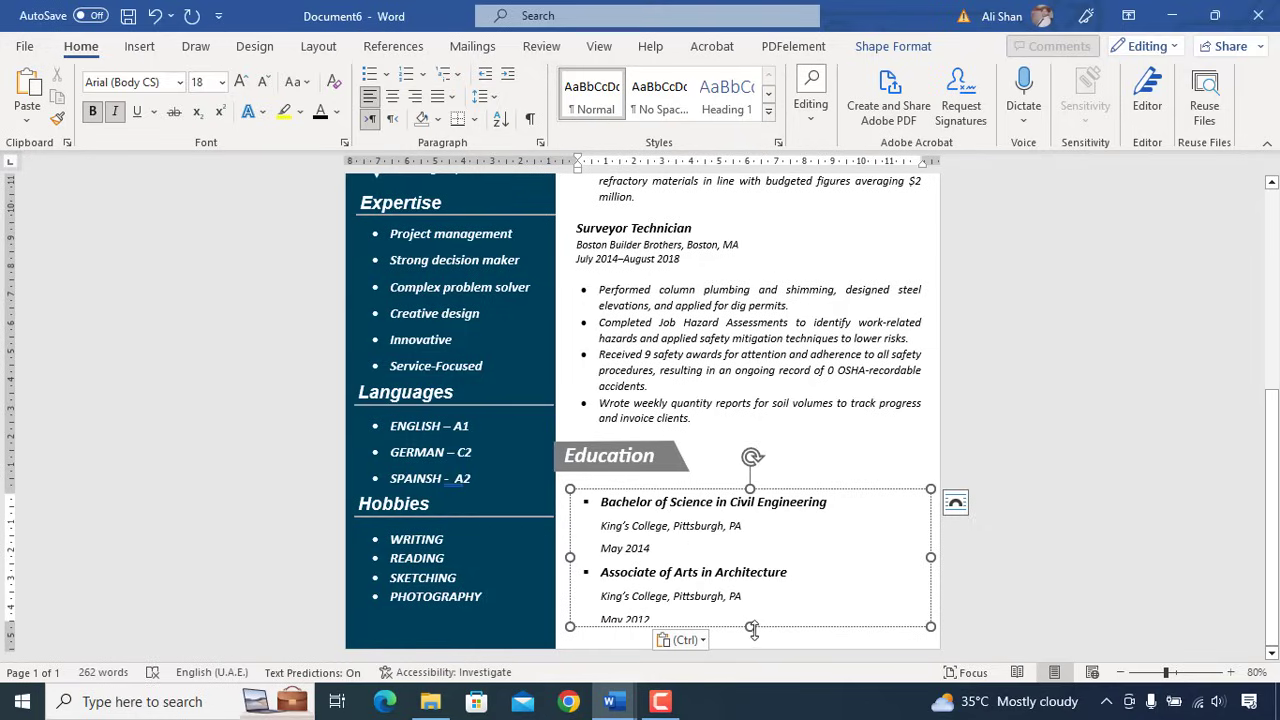
{"action": "left_click_drag", "start_coordinate": [752, 628], "coordinate": [753, 635]}
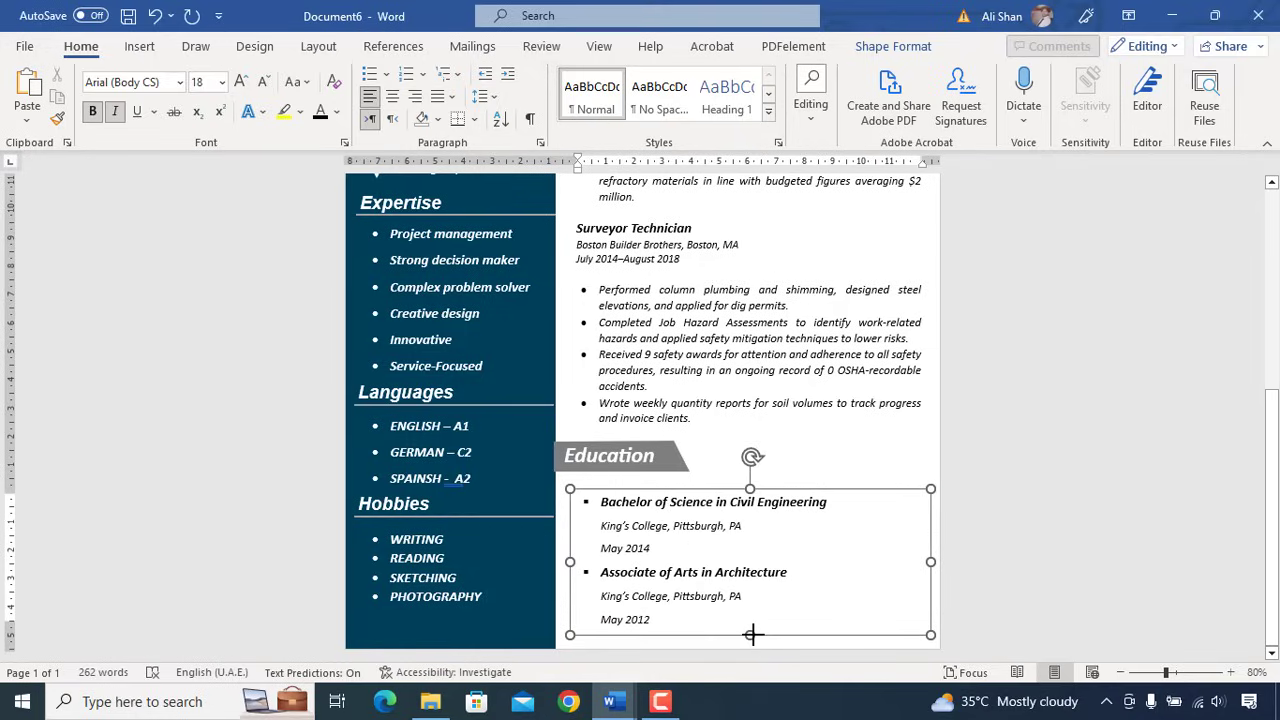
{"action": "left_click_drag", "start_coordinate": [753, 634], "coordinate": [753, 634]}
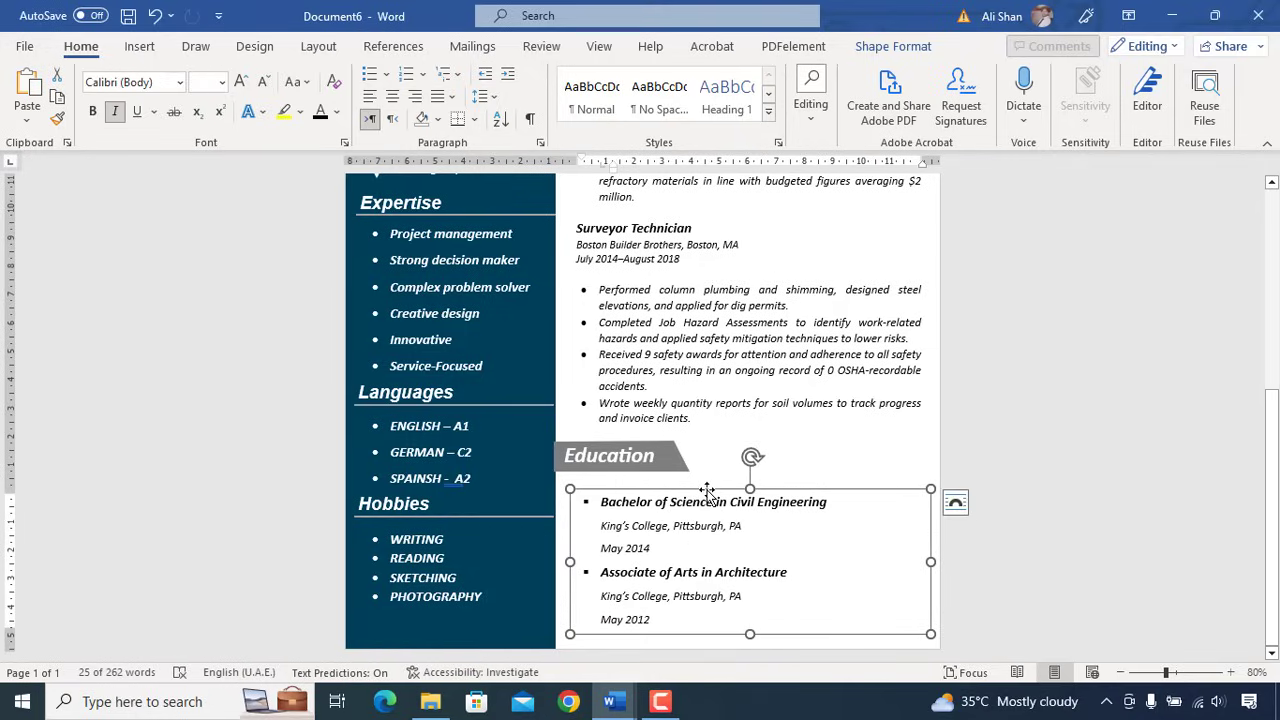
- Nudge the Education text box into alignment with the arrow keys
{"action": "key", "text": "Up"}
{"action": "key", "text": "Up"}
{"action": "key", "text": "Left"}
{"action": "key", "text": "Right"}
{"action": "key", "text": "Right"}
{"action": "key", "text": "Up"}
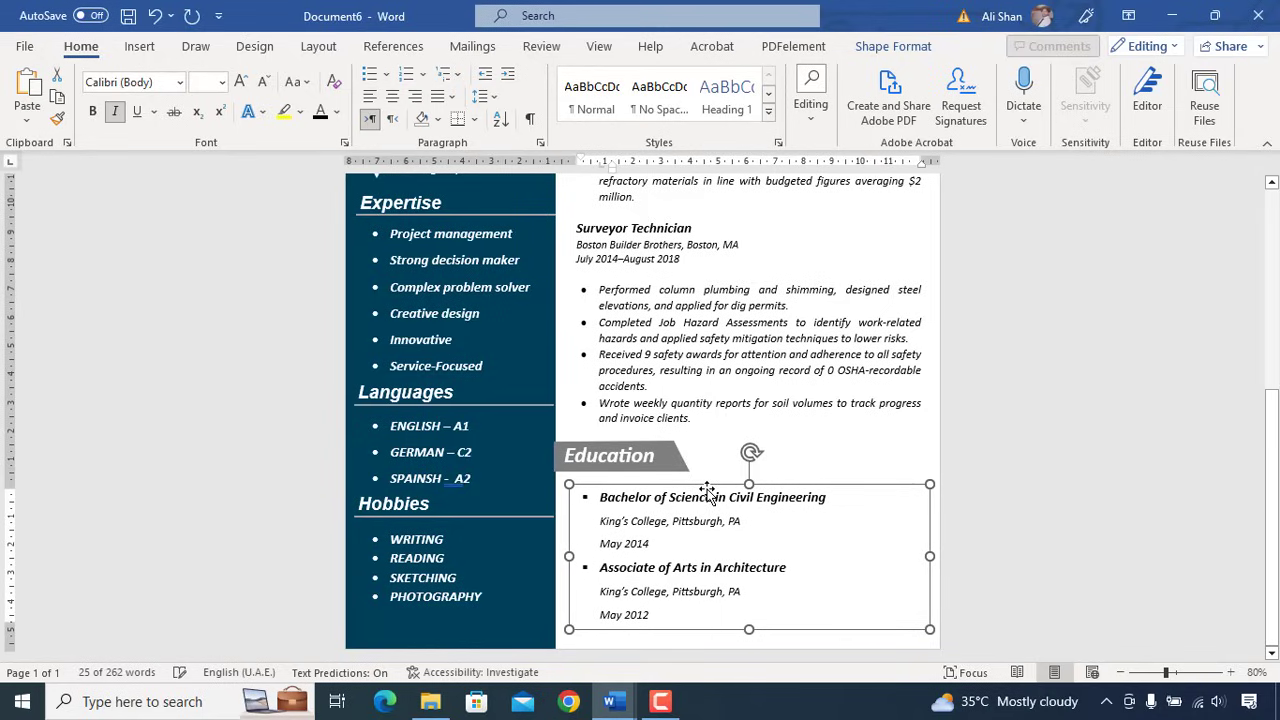
{"action": "key", "text": "Left"}
{"action": "key", "text": "Up"}
{"action": "key", "text": "Left"}
{"action": "left_click", "coordinate": [908, 606]}
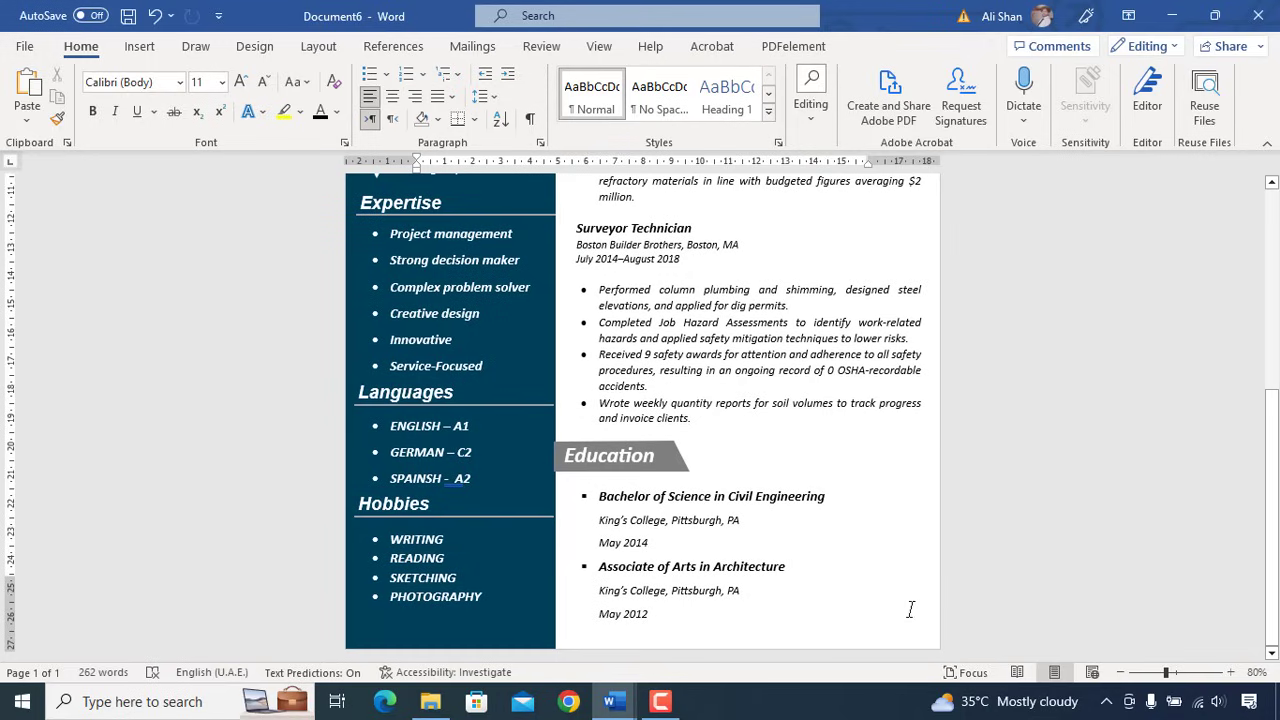
{"action": "left_click", "coordinate": [704, 617]}
{"action": "left_click", "coordinate": [1014, 529]}
{"action": "scroll", "coordinate": [1014, 529], "scroll_direction": "up", "scroll_amount": 7}
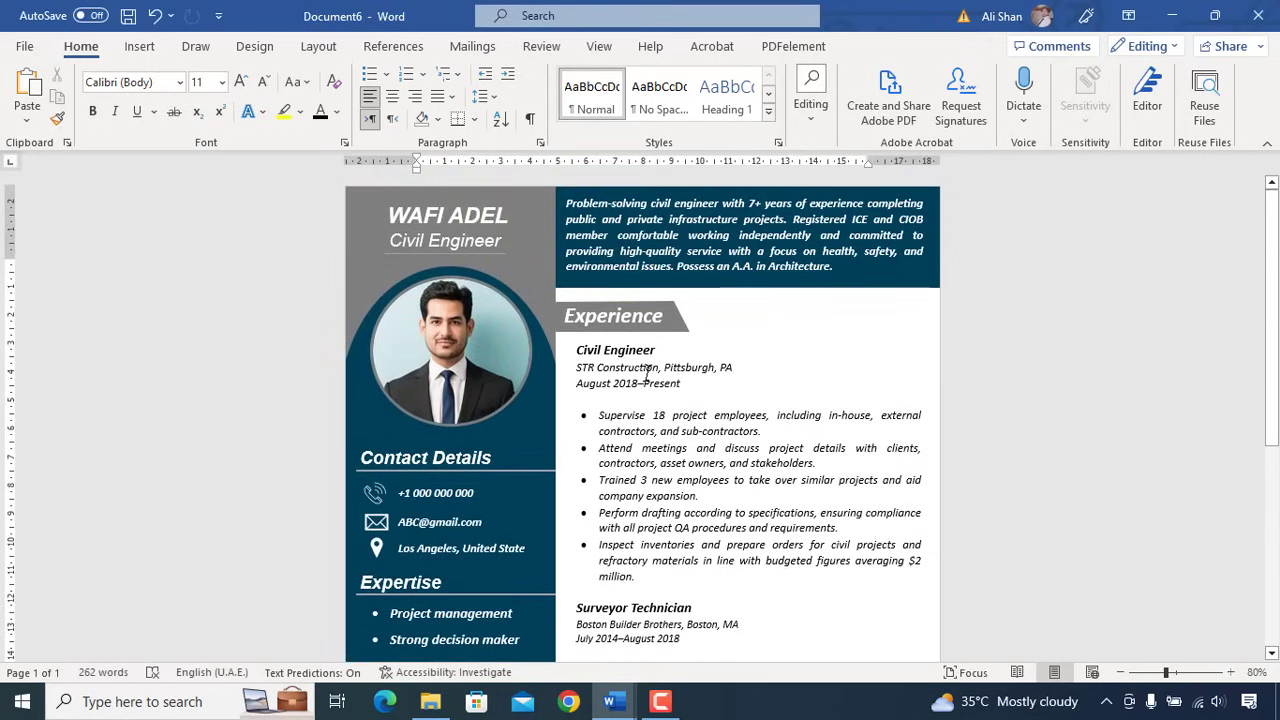
{"action": "scroll", "coordinate": [647, 375], "scroll_direction": "down", "scroll_amount": 7}
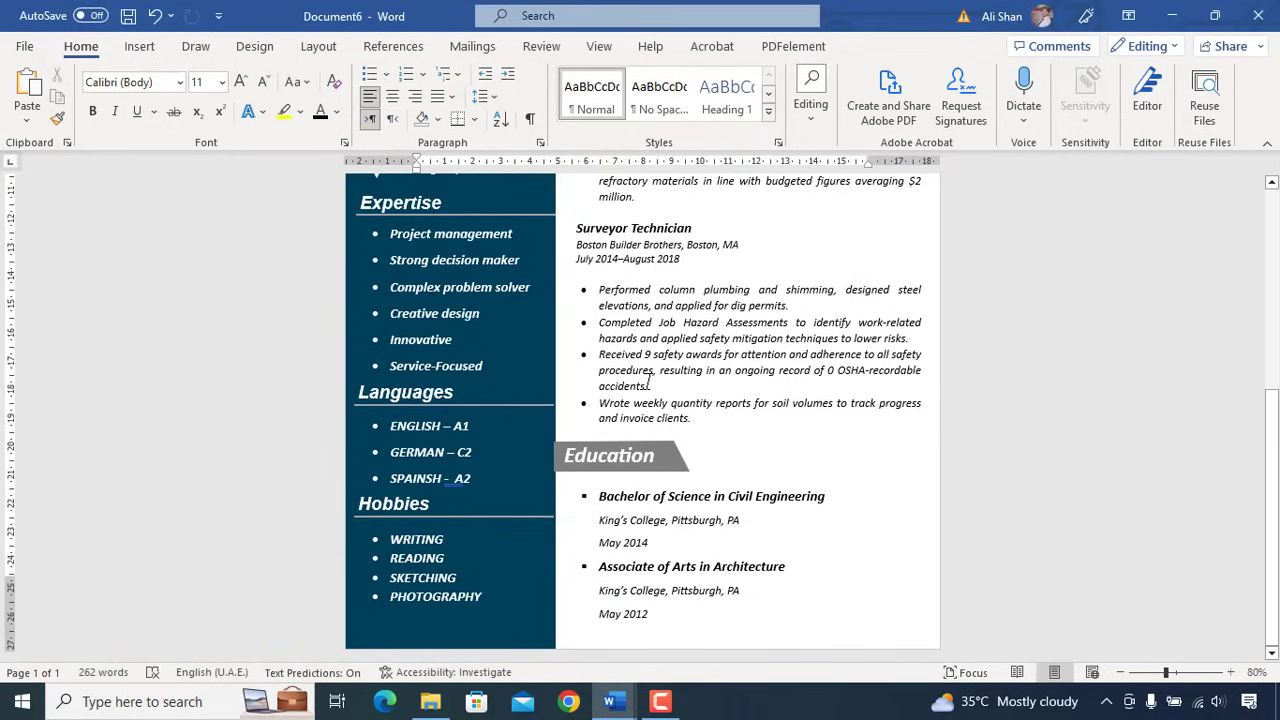
{"action": "scroll", "coordinate": [648, 381], "scroll_direction": "up", "scroll_amount": 7}
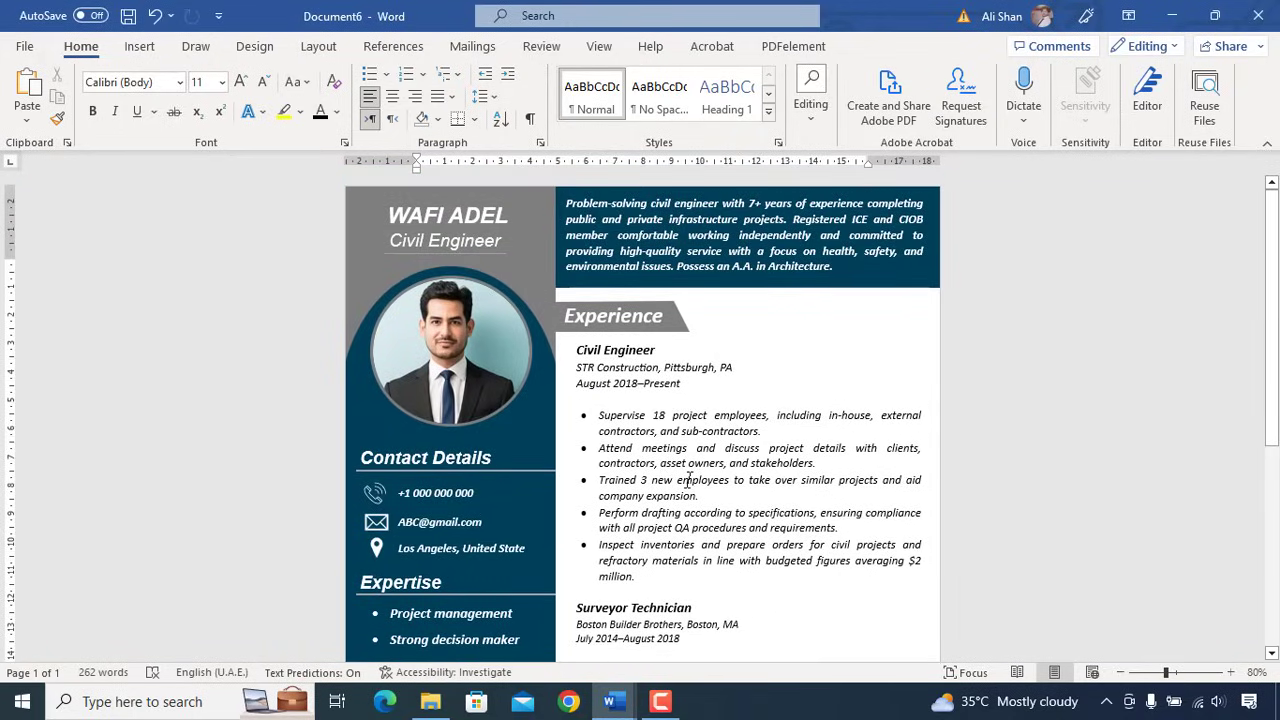
- Preview the one-page civil engineer CV on the Print screen using Ctrl+P
{"action": "key", "text": "ctrl+p"}
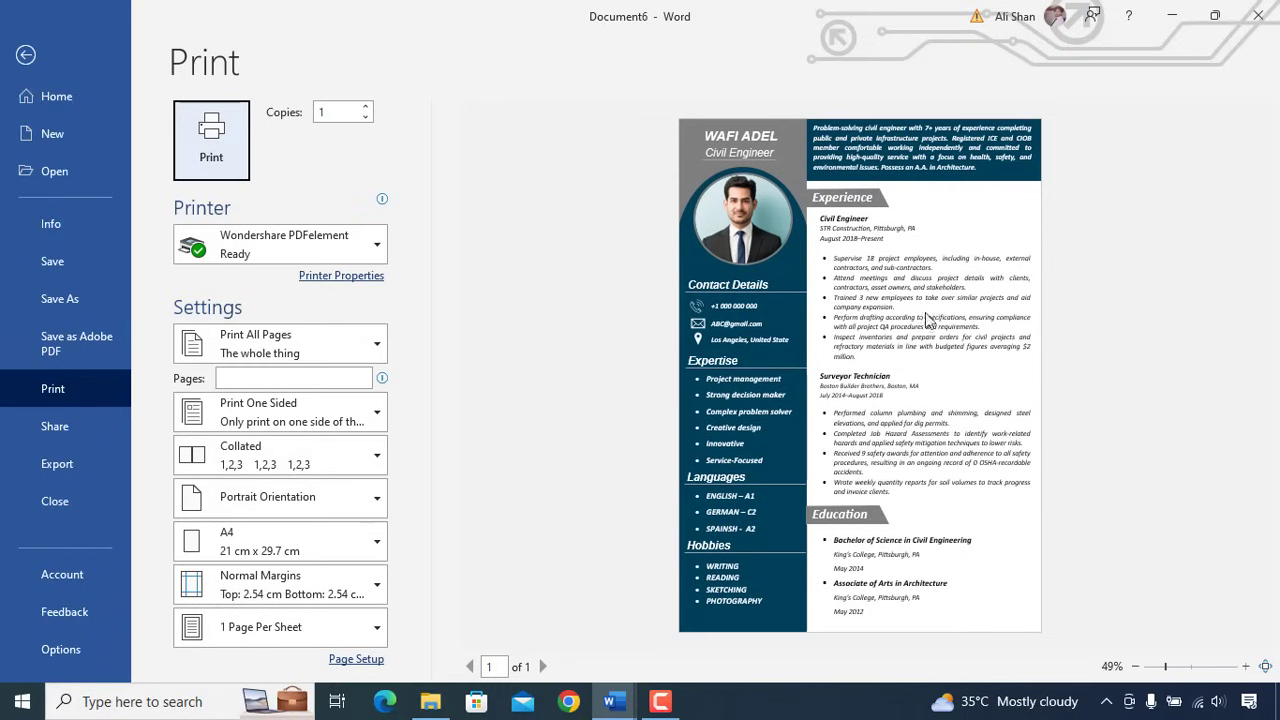